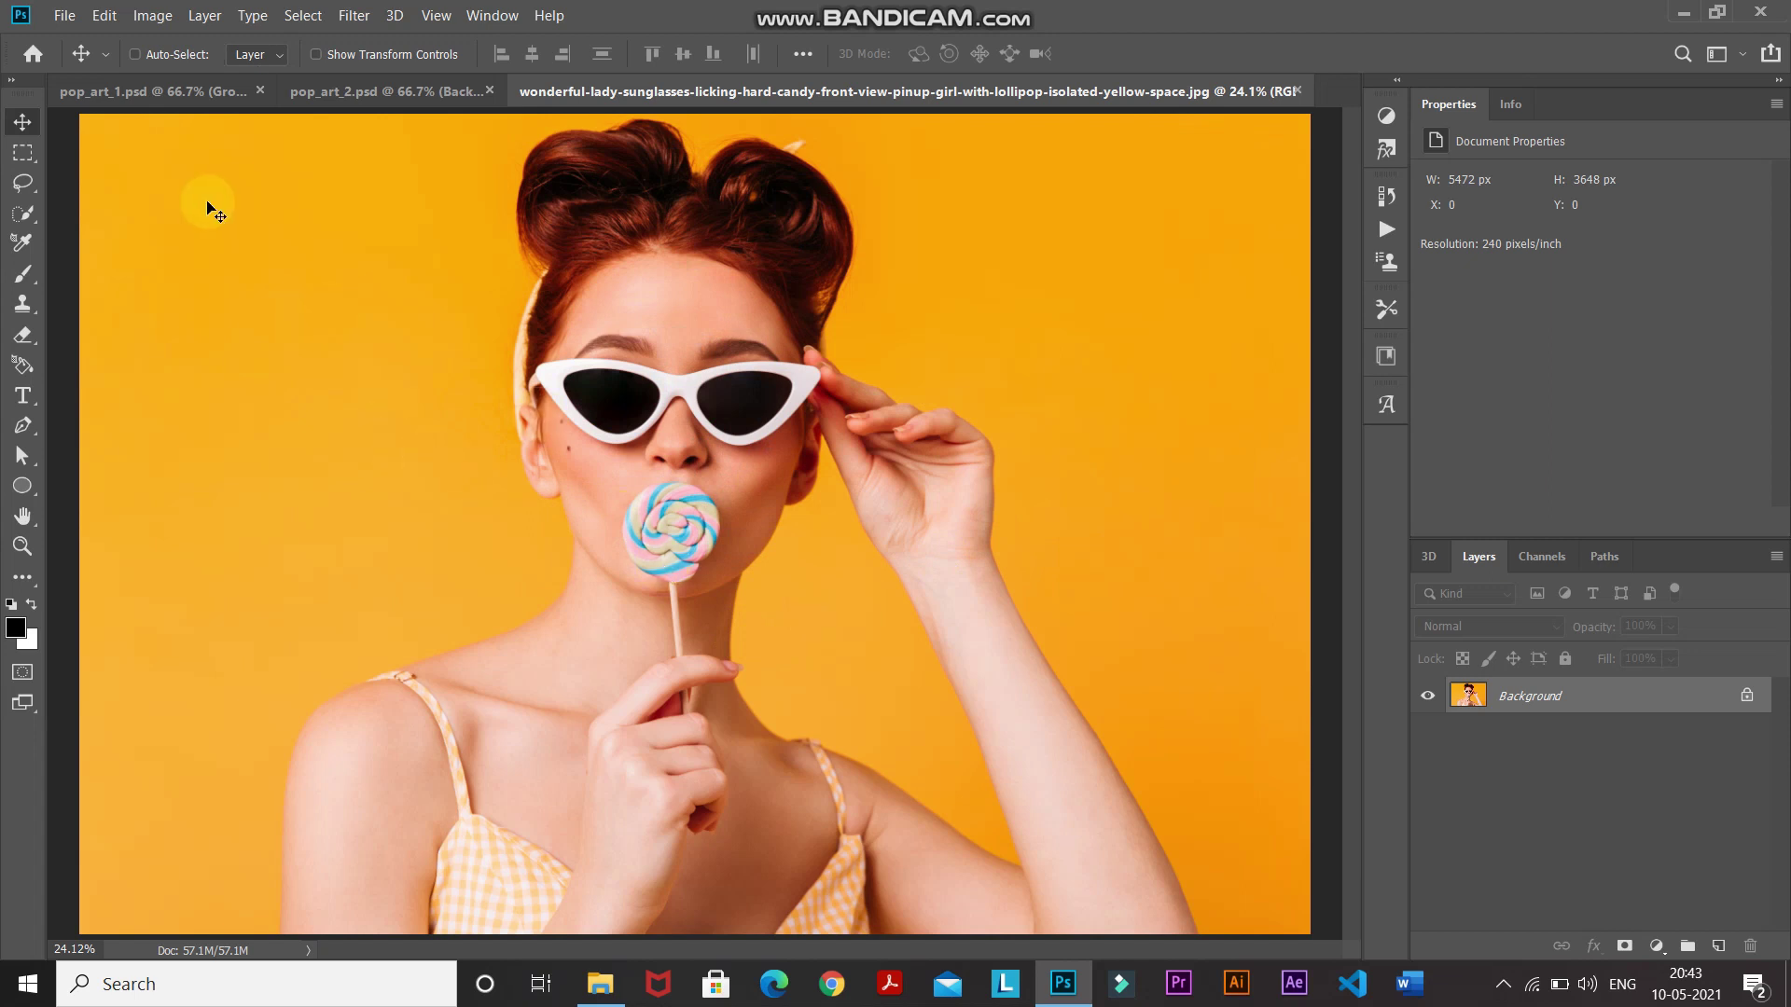
Step: Resize the image to 1920 pixels wide, keeping its proportions
left_click(152, 16)
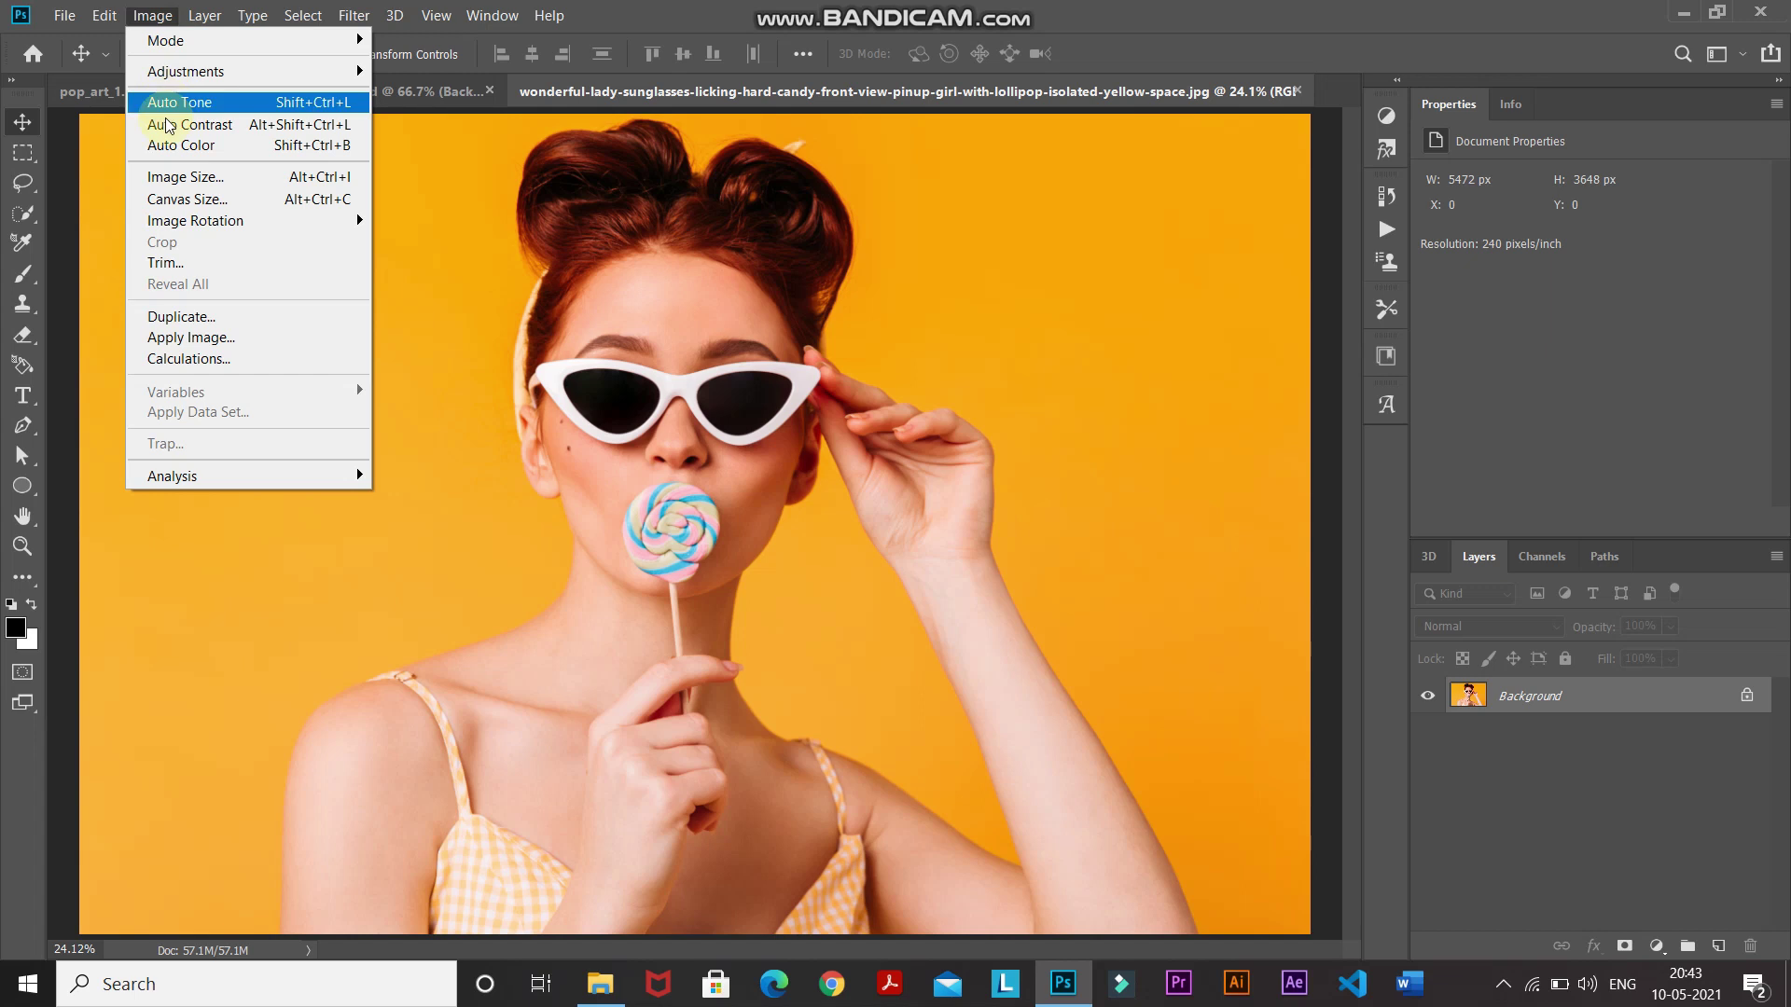
left_click(176, 176)
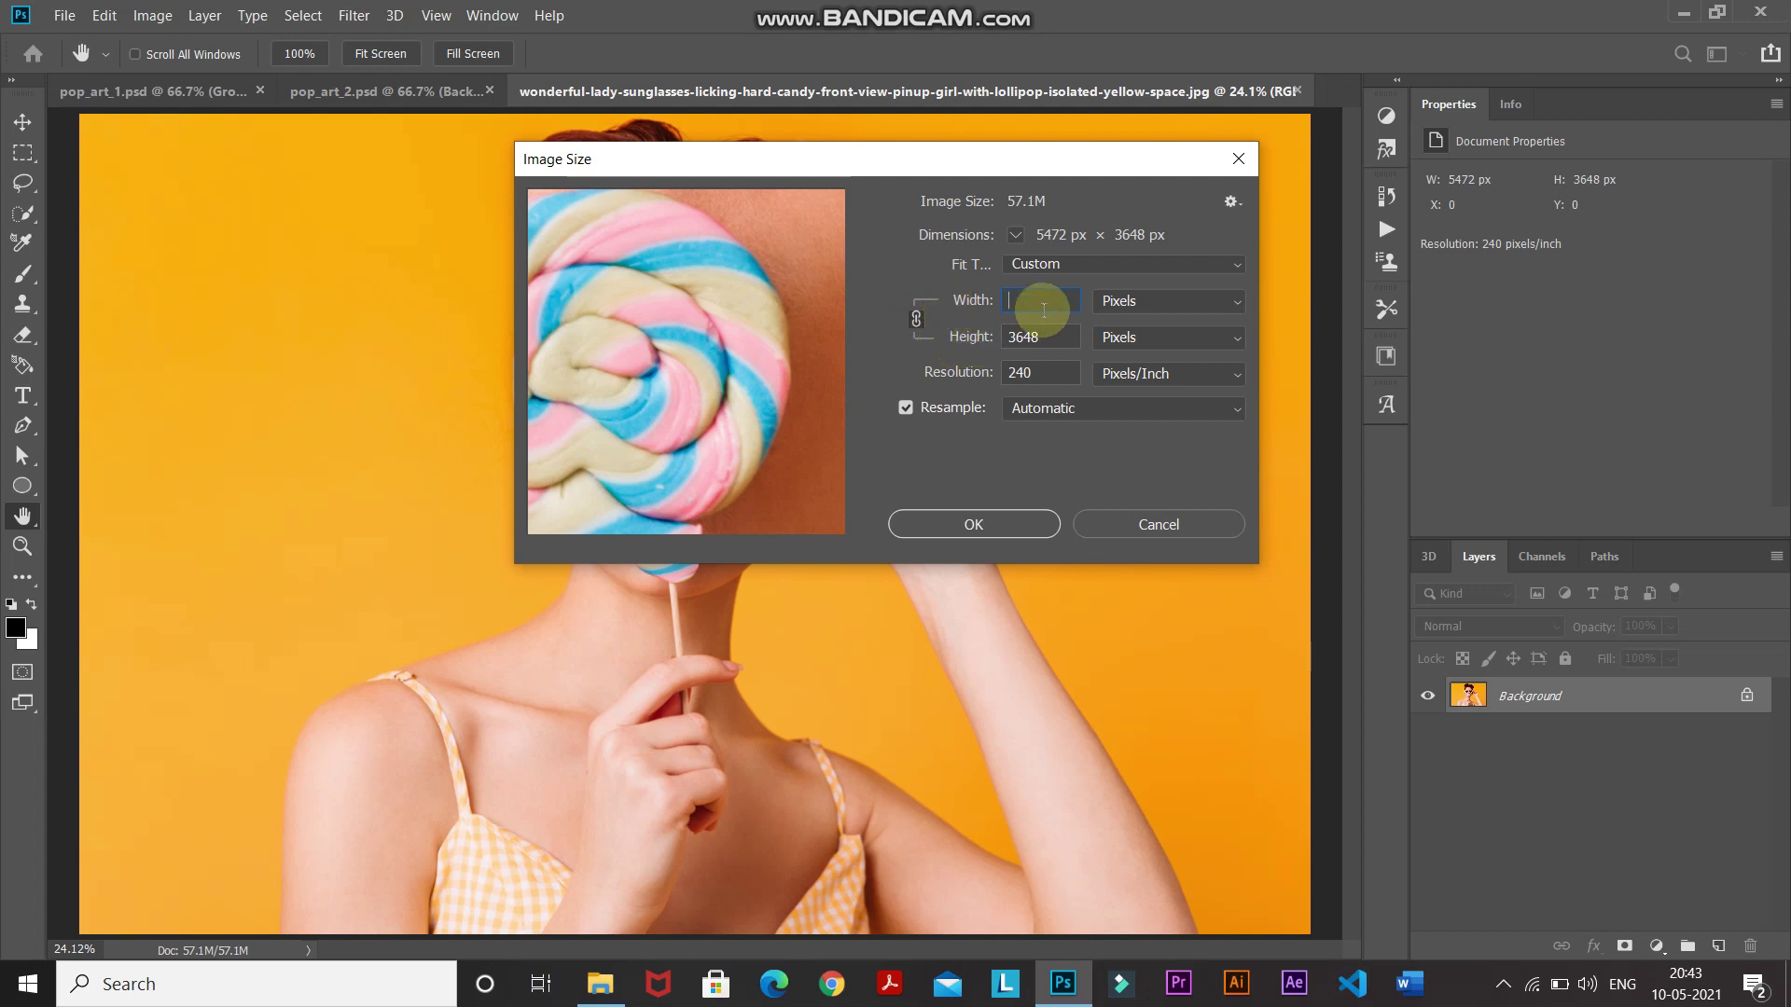
type("1920")
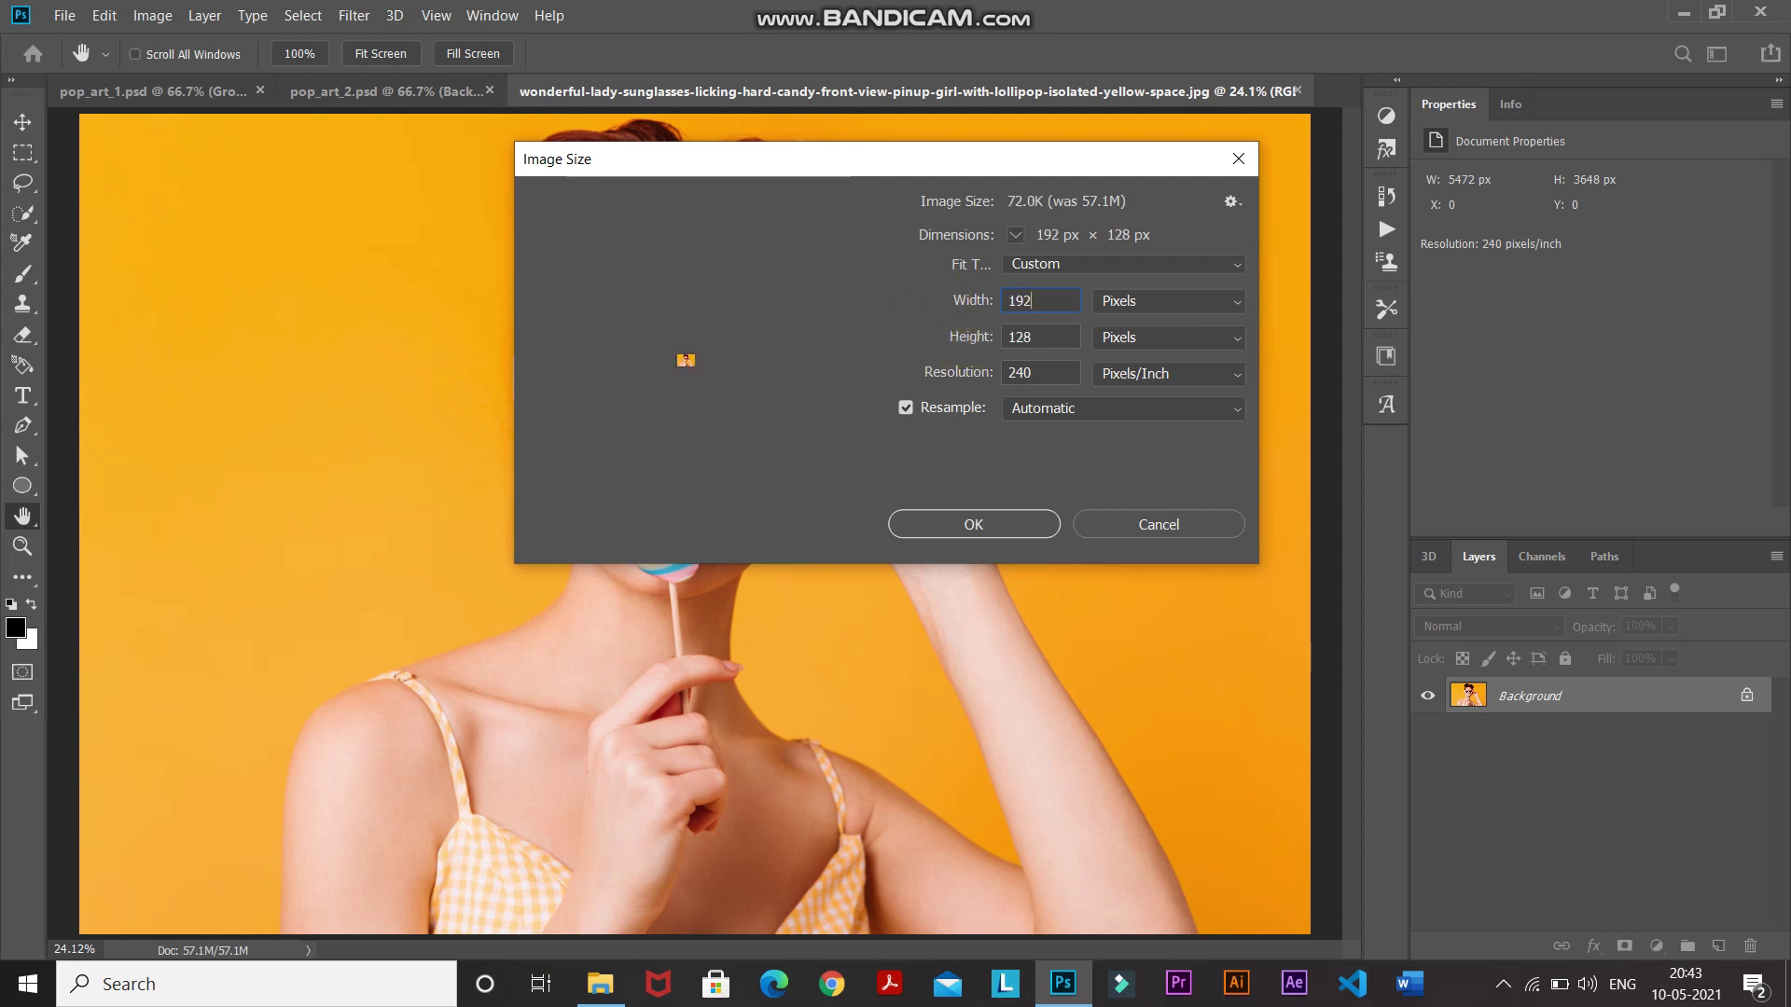
left_click(927, 526)
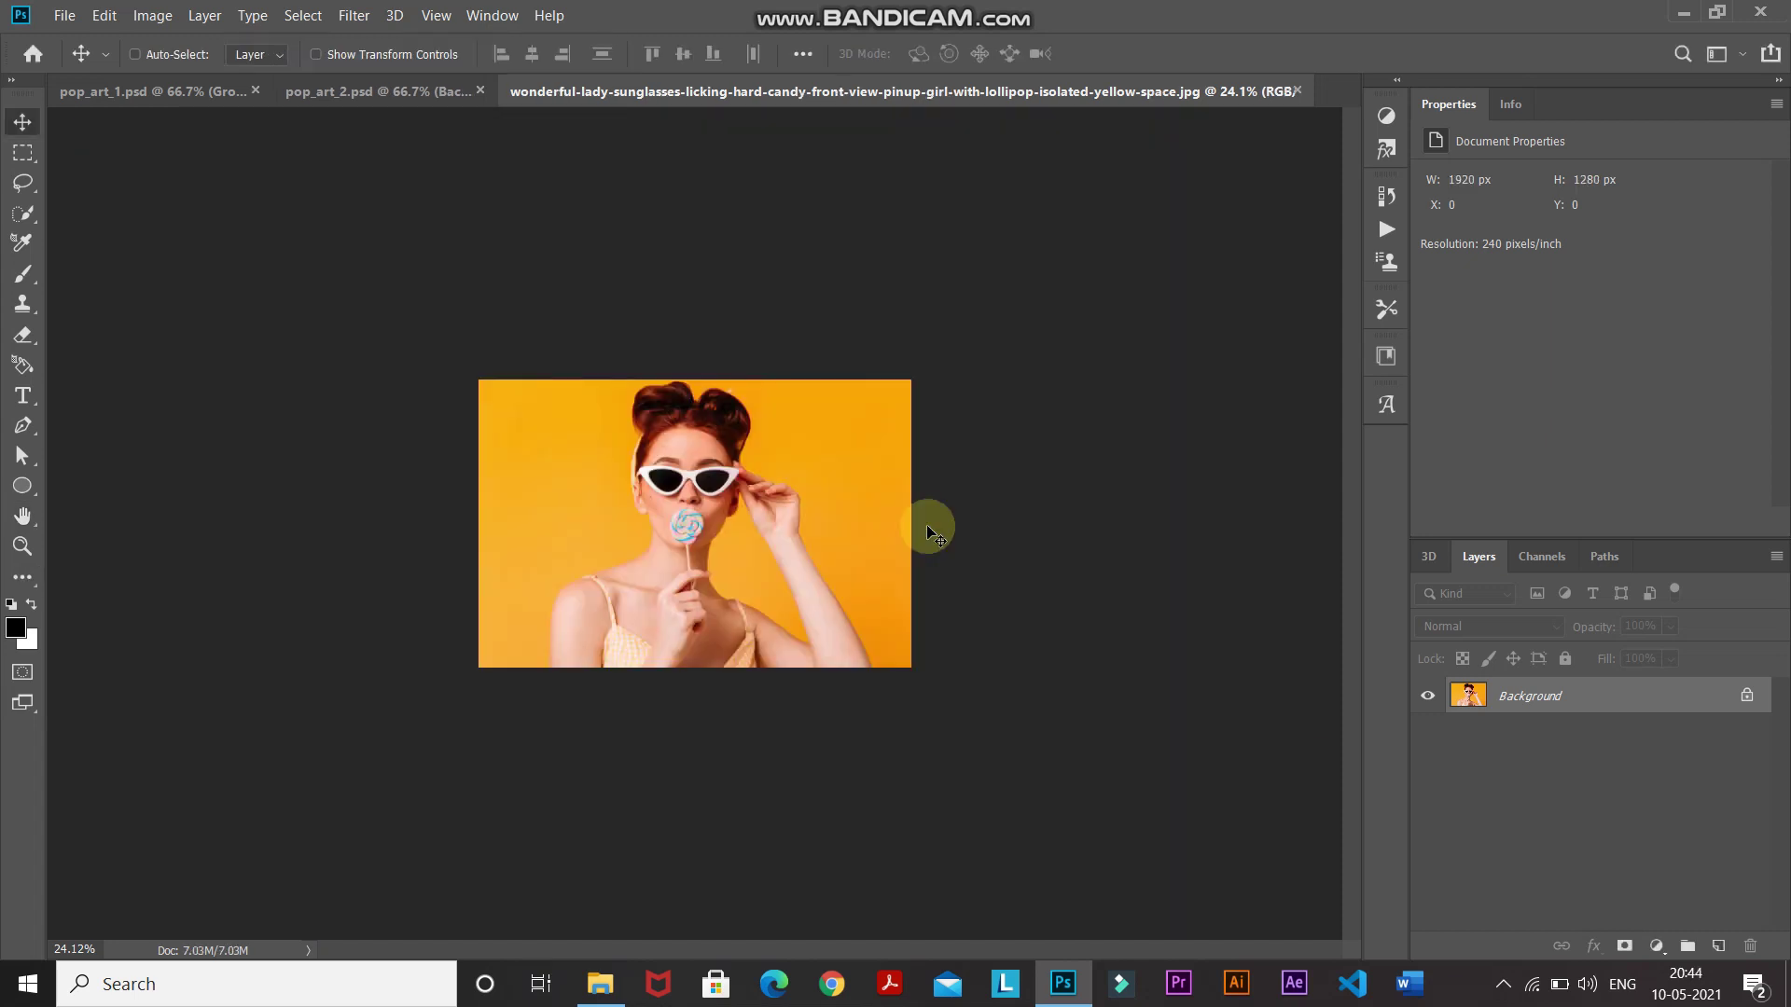
key("ctrl+0")
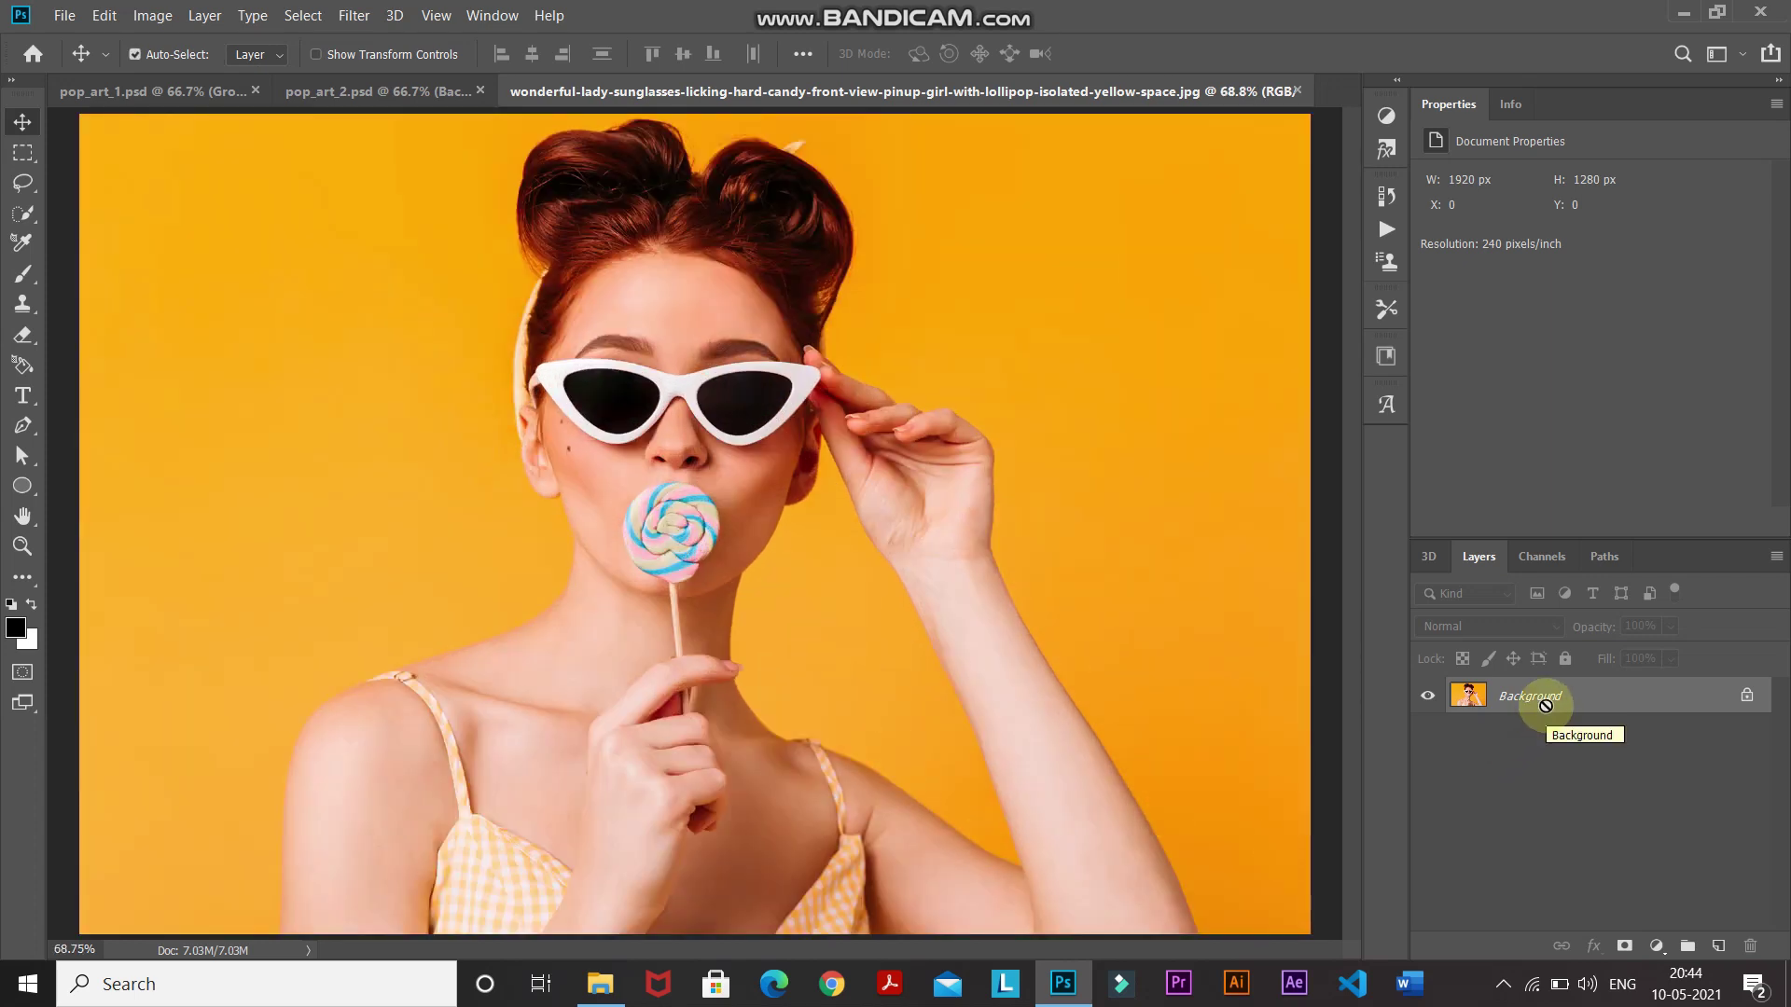
Step: Duplicate the Background layer and select the woman on the copy with Select Subject
key("ctrl+j")
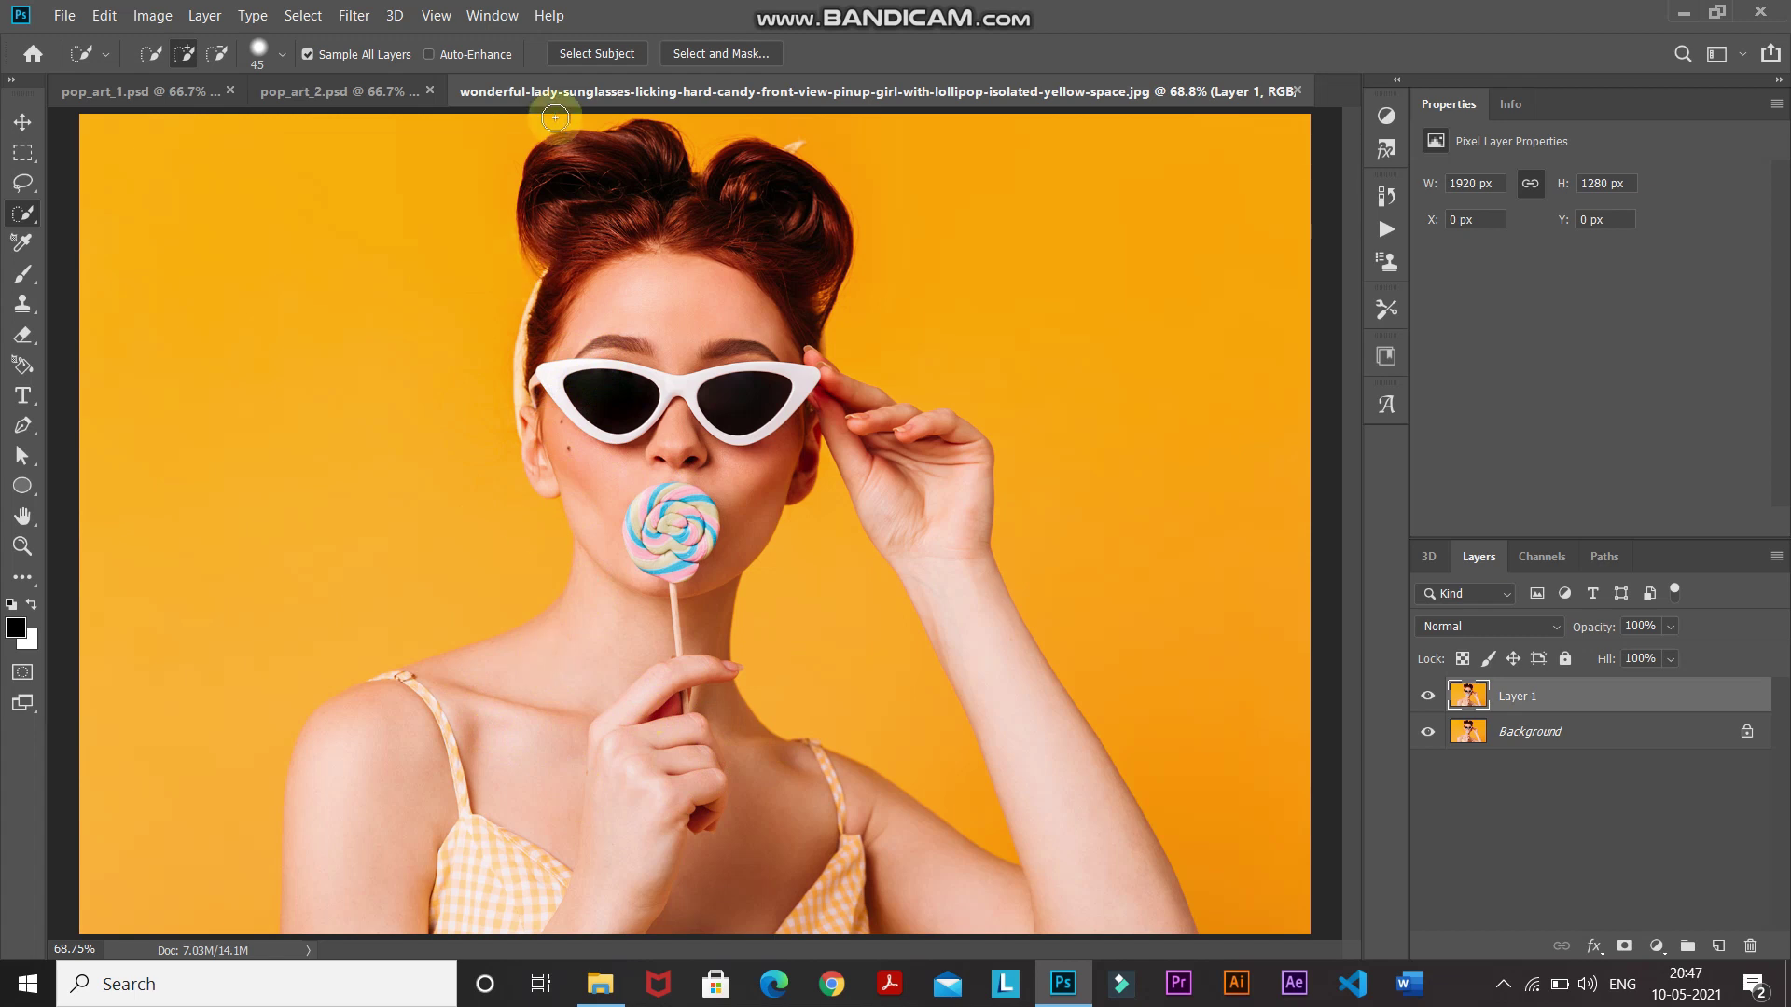
left_click(567, 58)
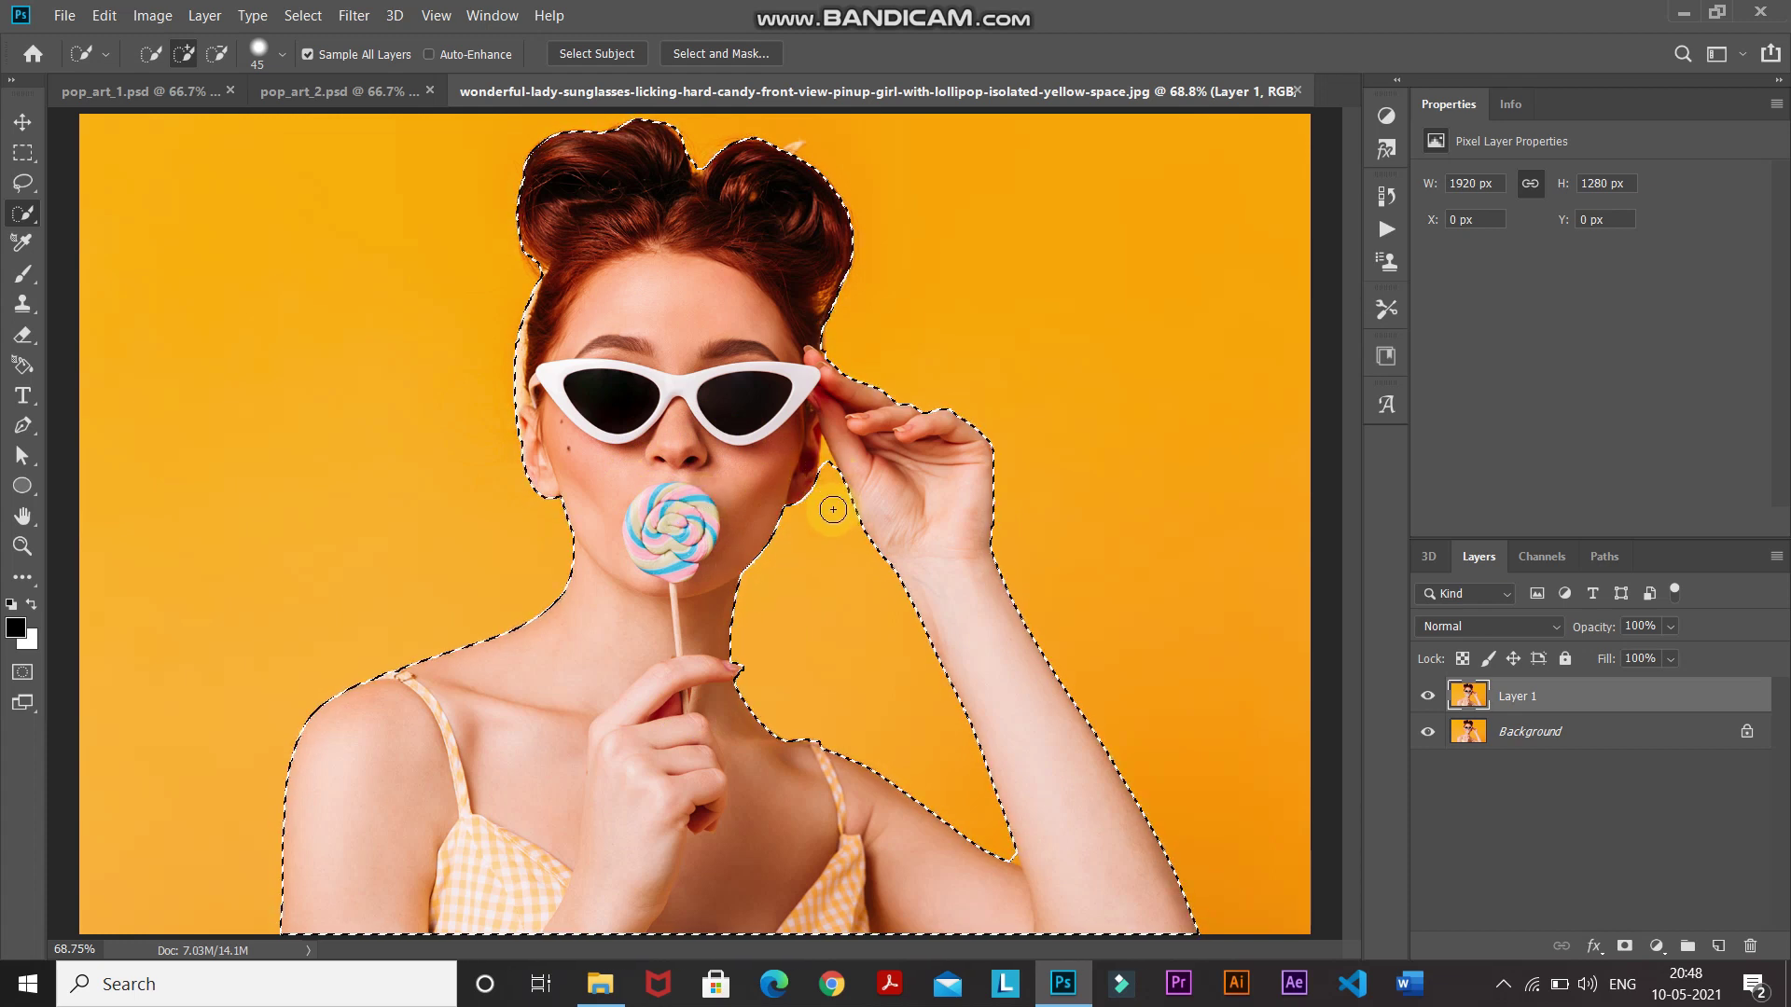
Step: Refine the selection edges around the woman's ear and headband with the Quick Selection brush at size 15, subtracting stray areas
key("alt")
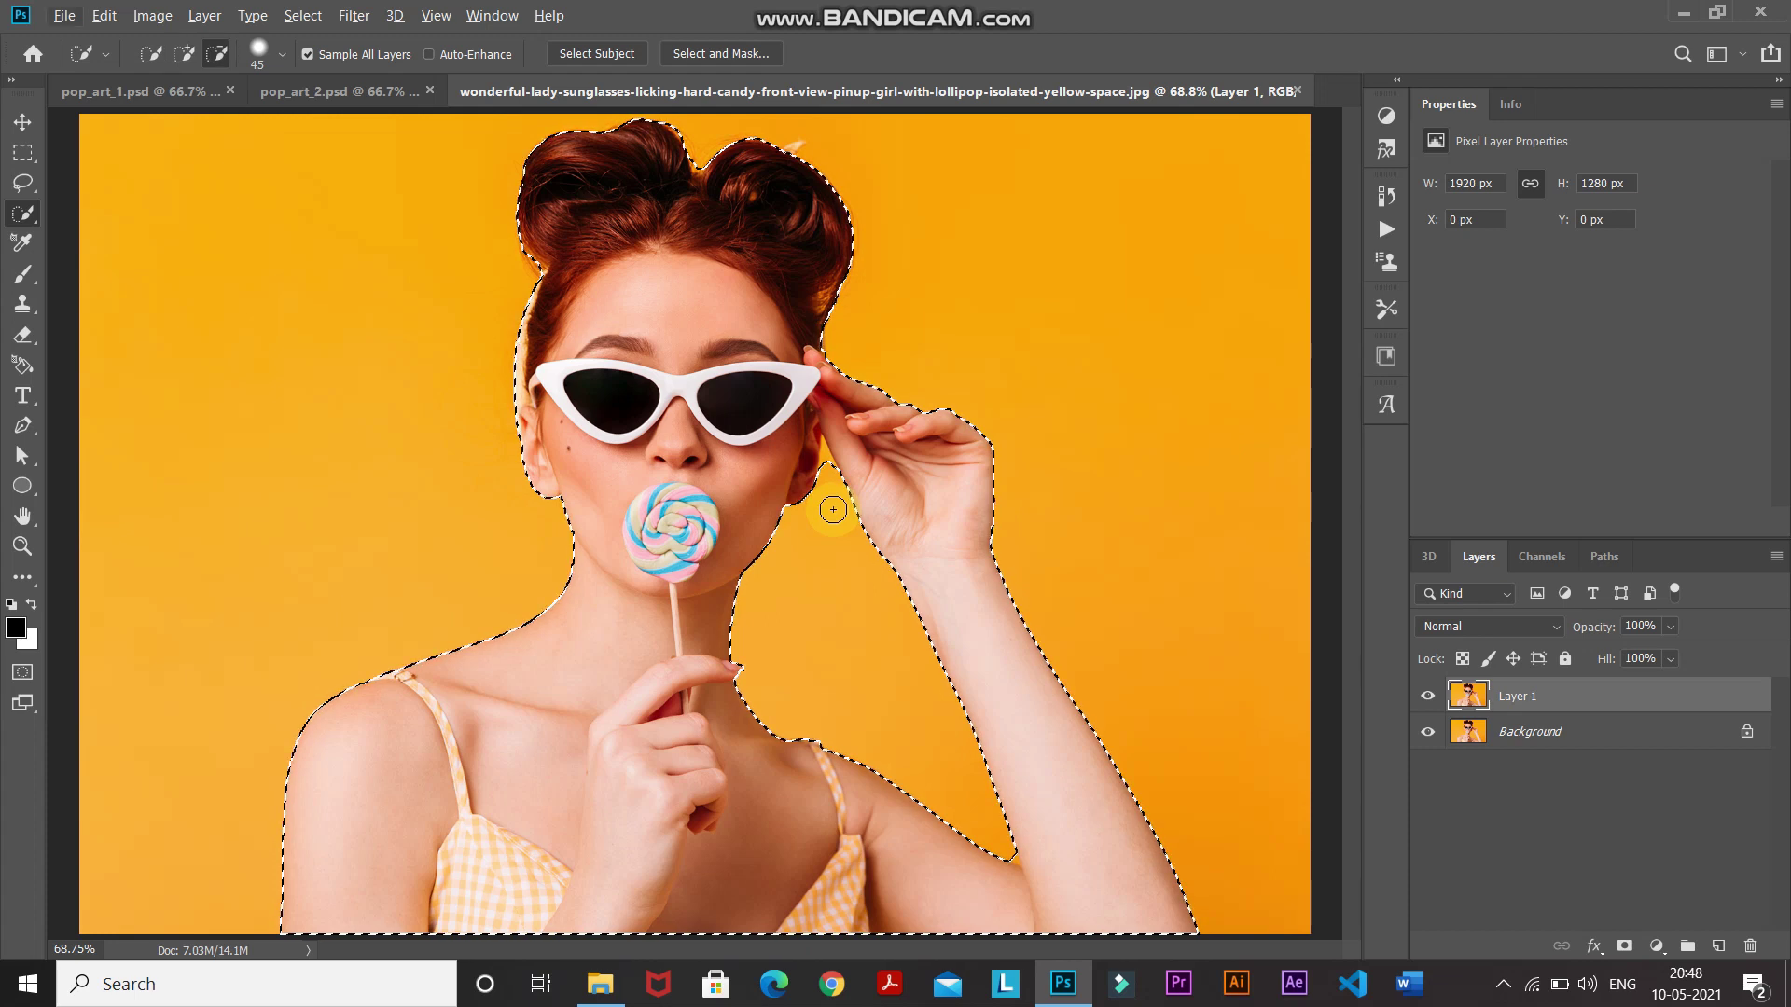
left_click(218, 60)
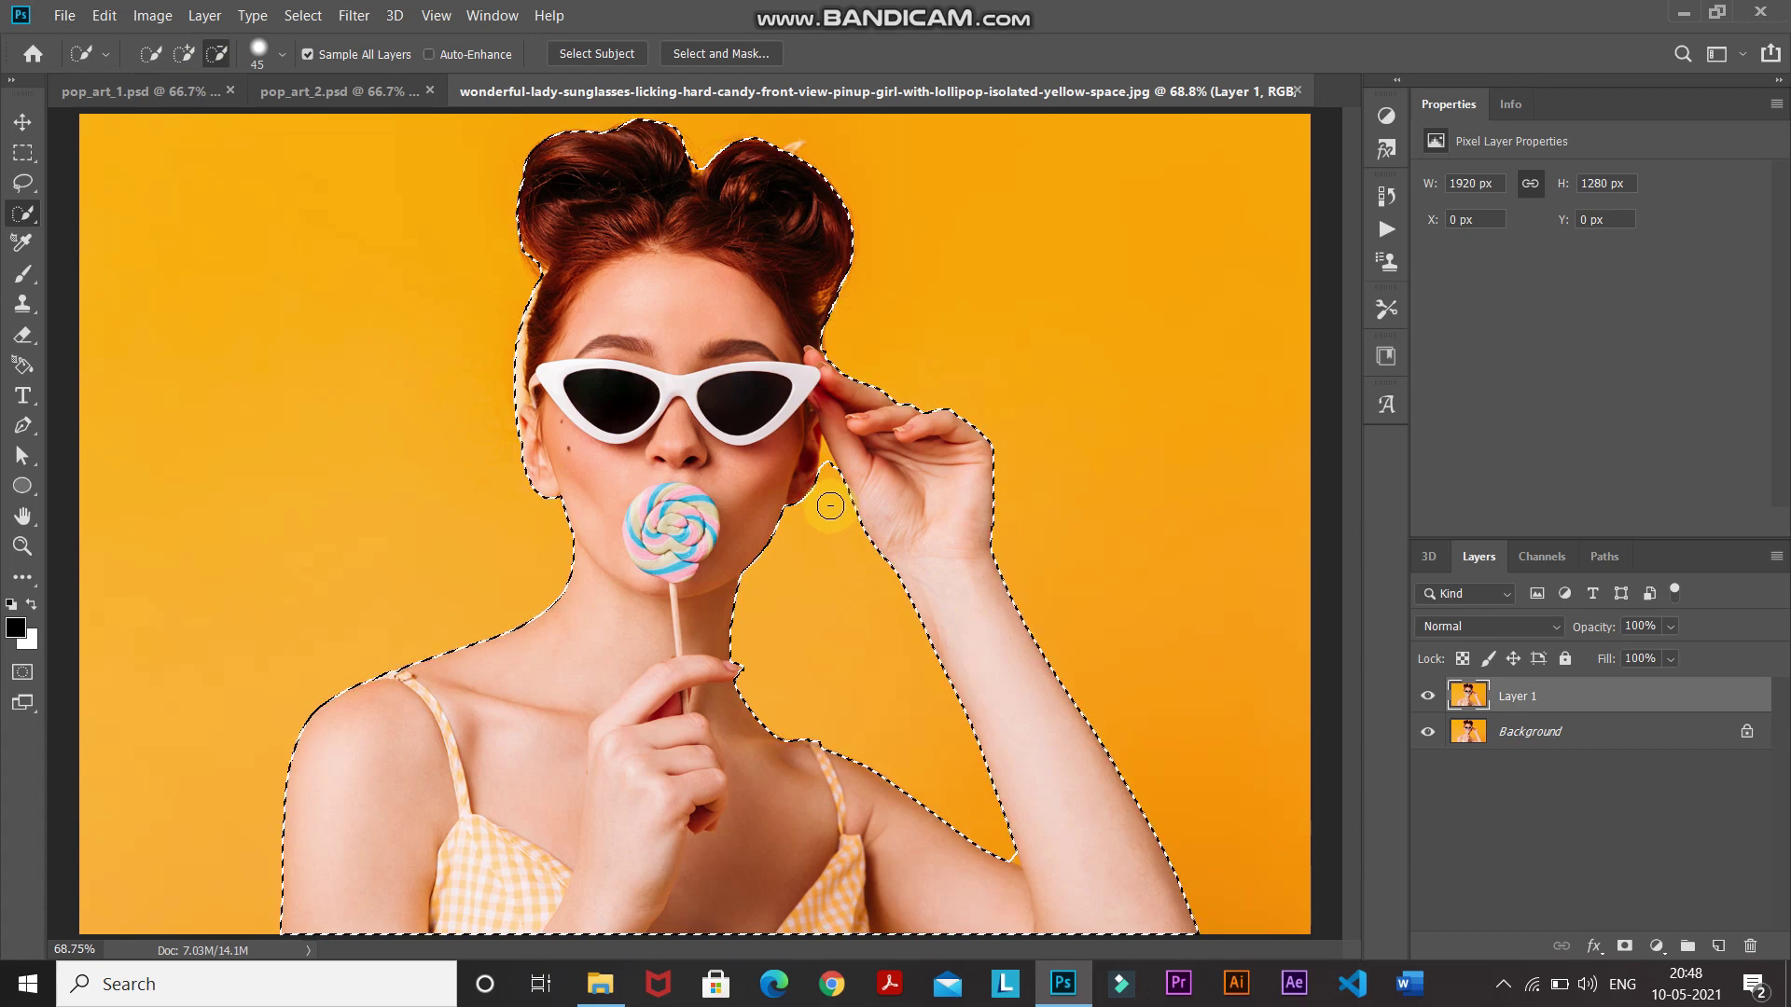
key("space")
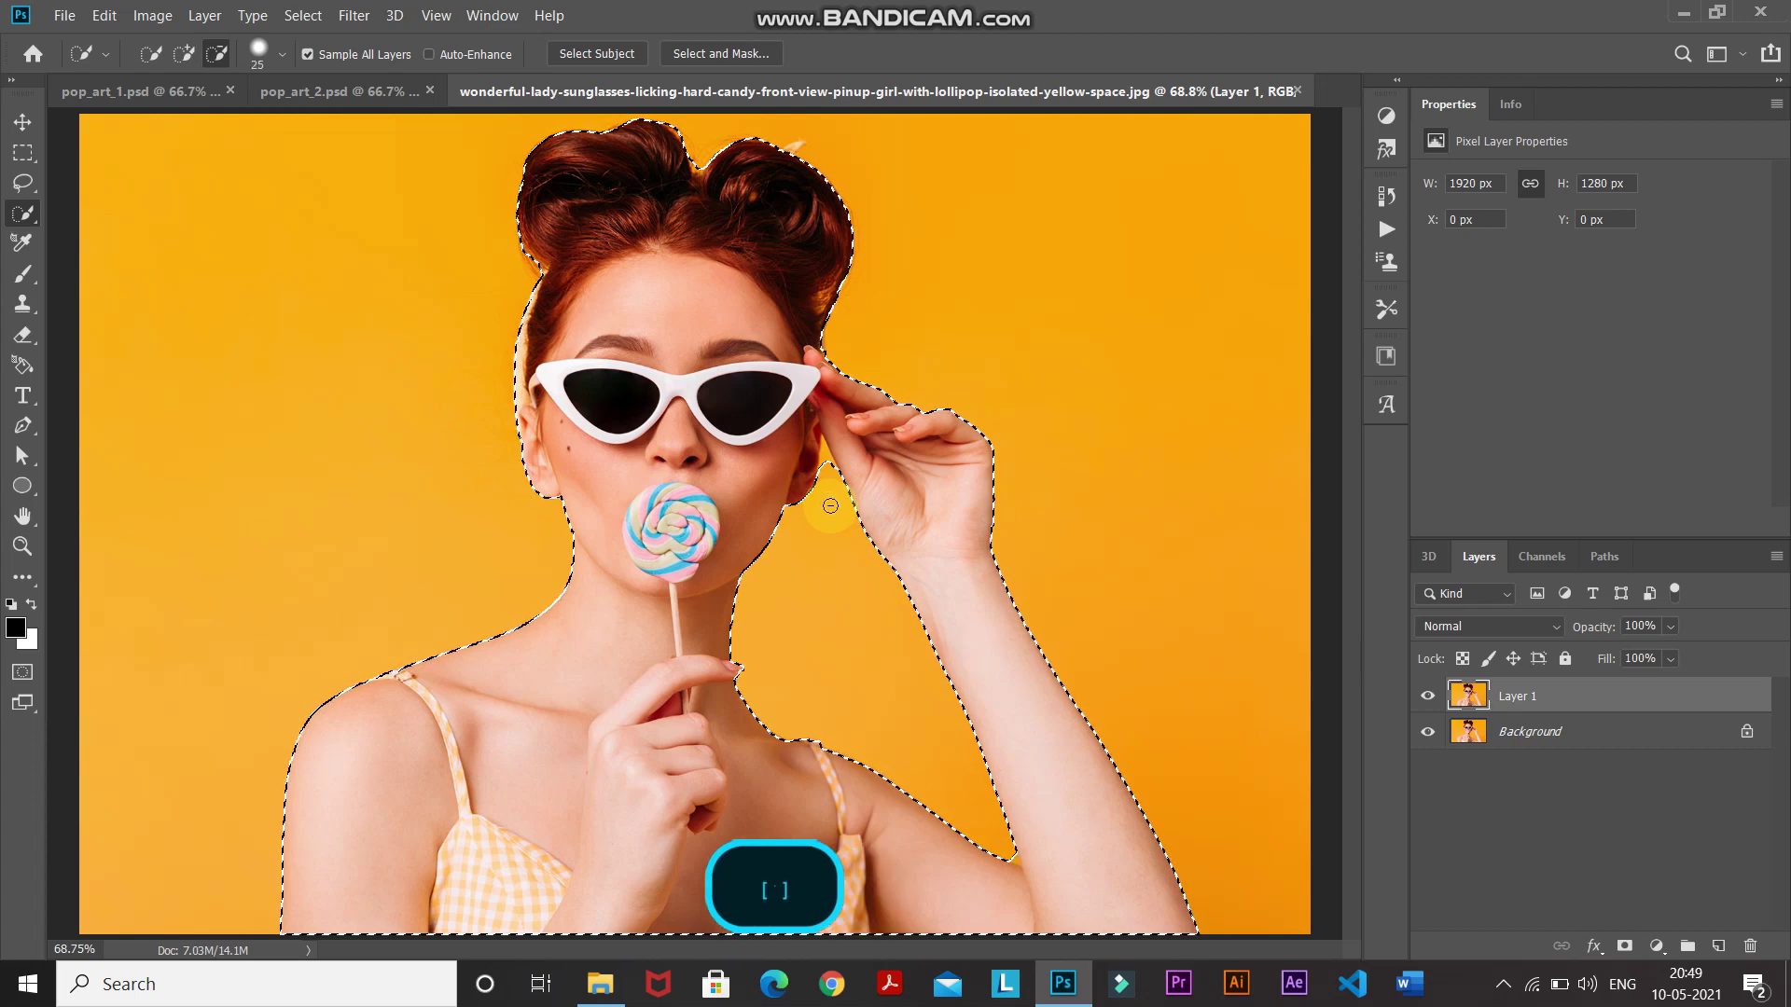
key("bracketleft")
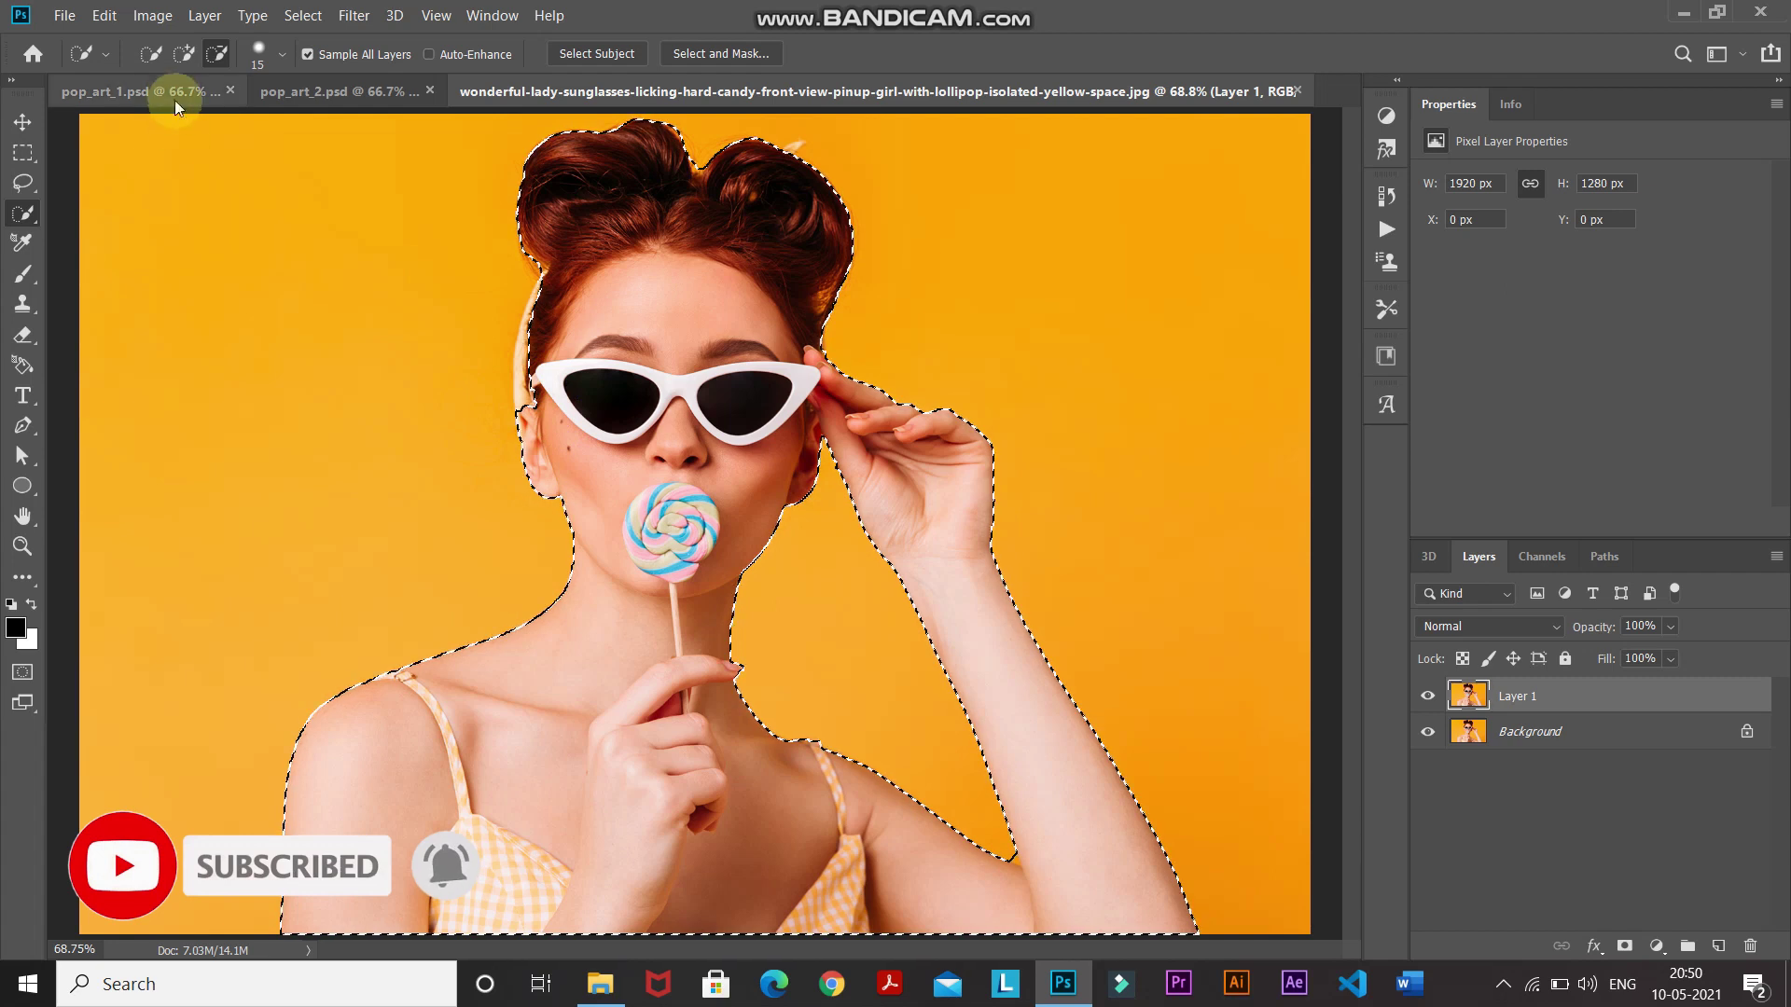
left_click(183, 53)
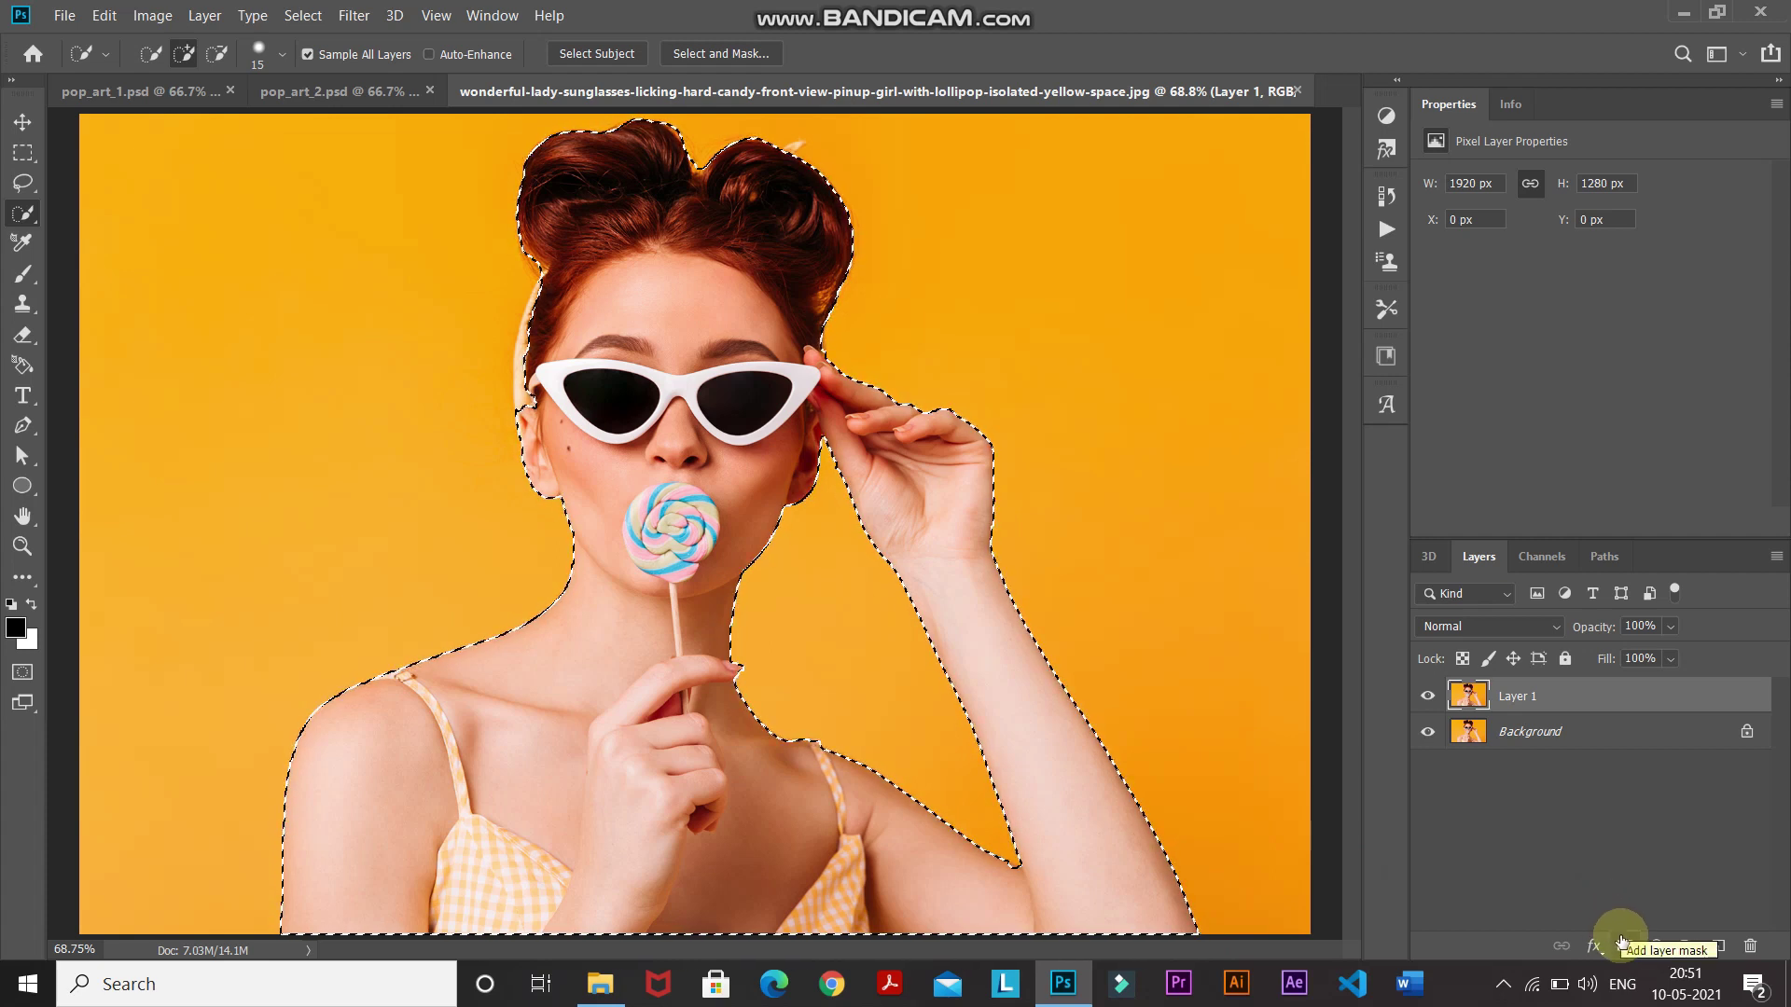
Step: Turn the selection into a layer mask on Layer 1 and hide the Background layer
left_click(1623, 944)
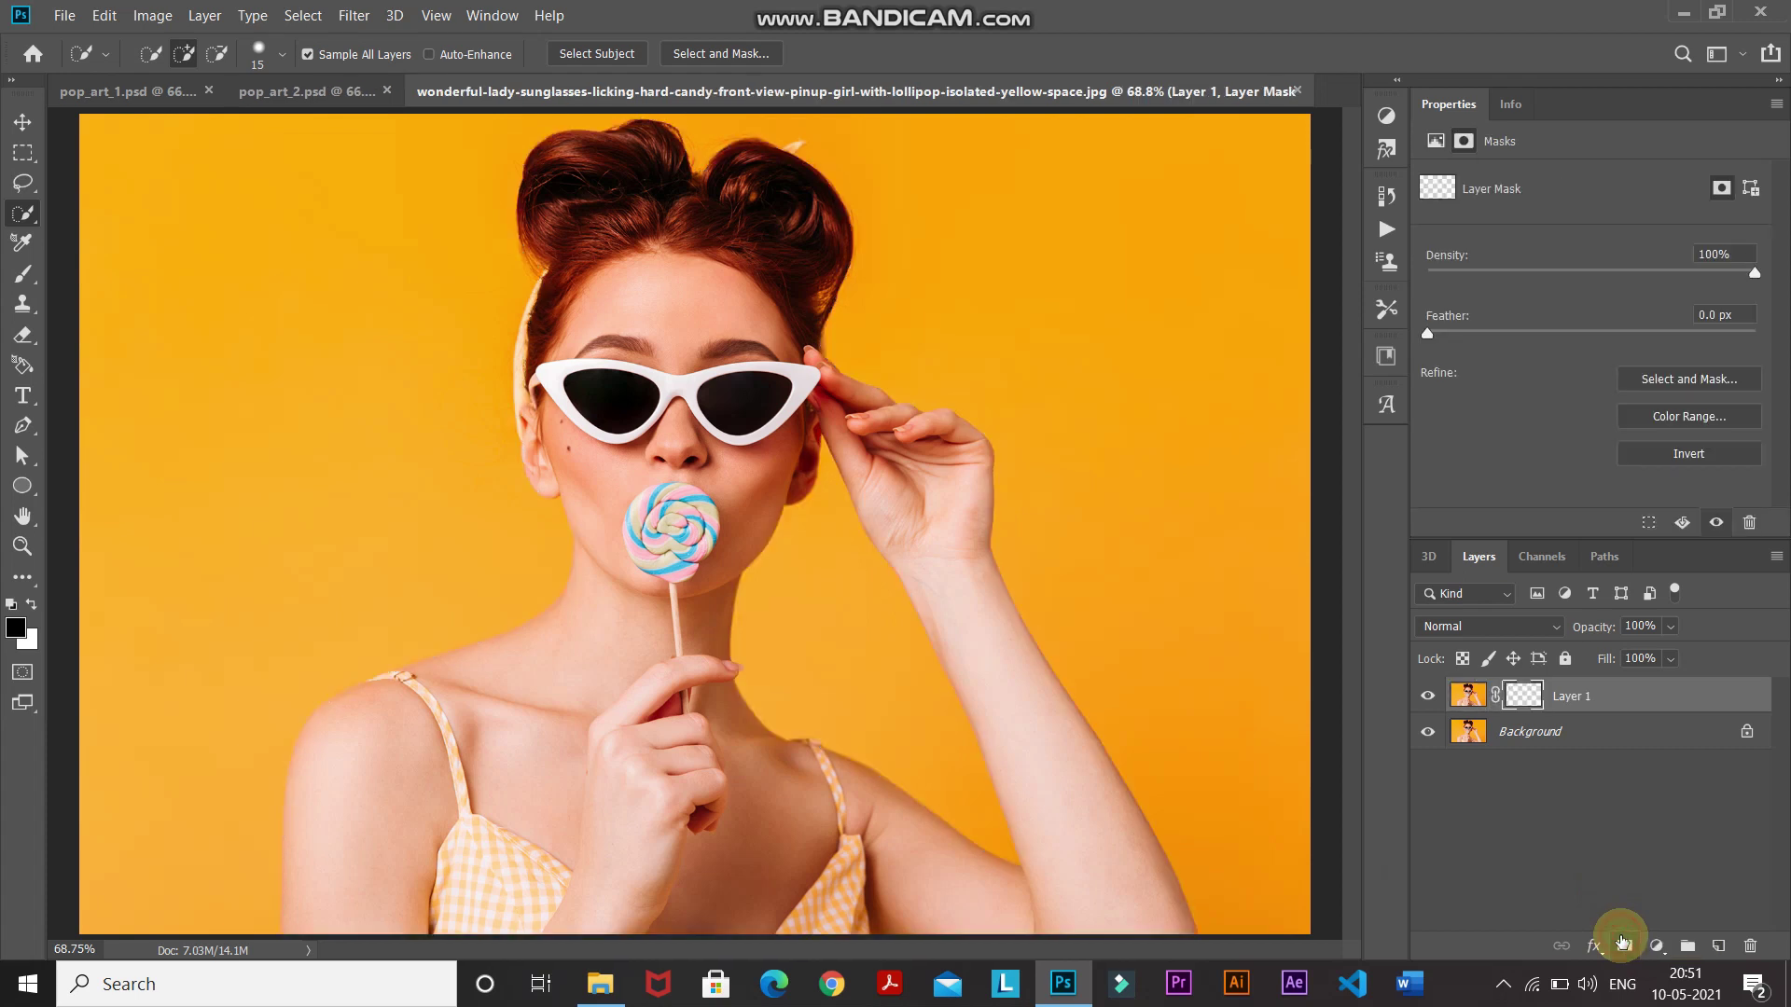
left_click(1426, 733)
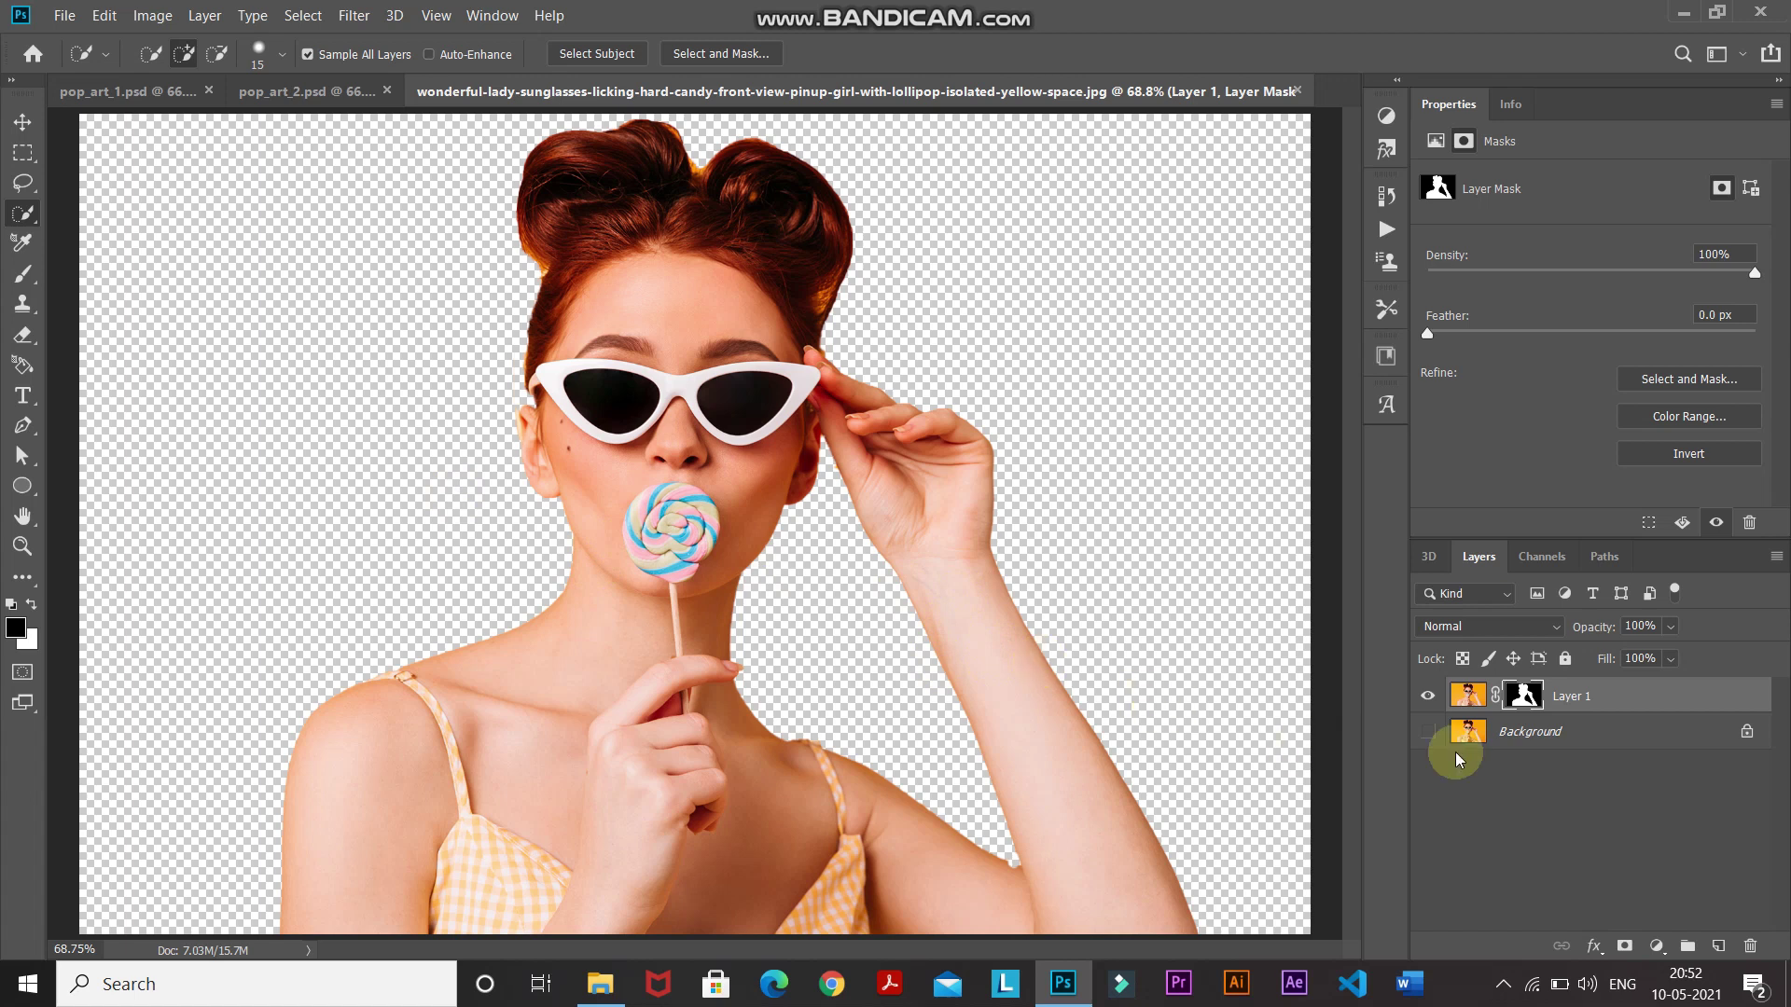
Step: Add a white (ffffff) Solid Color fill layer directly above the Background layer
left_click(1569, 733)
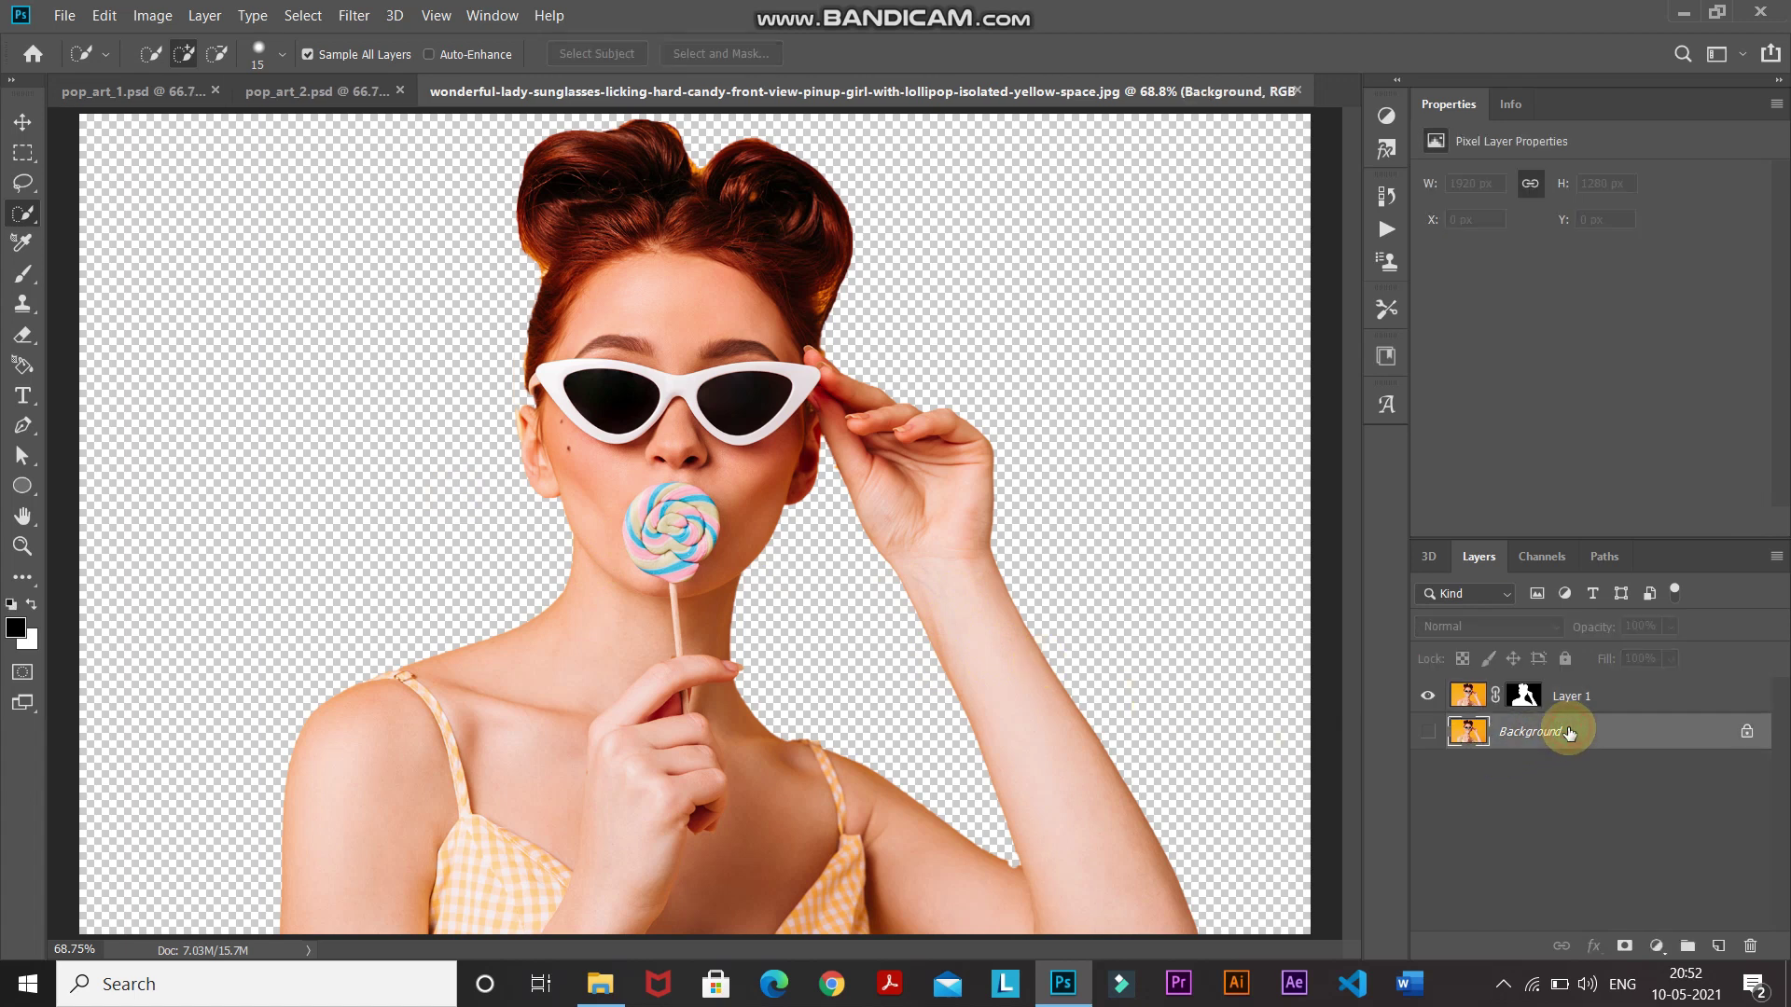
left_click(1653, 946)
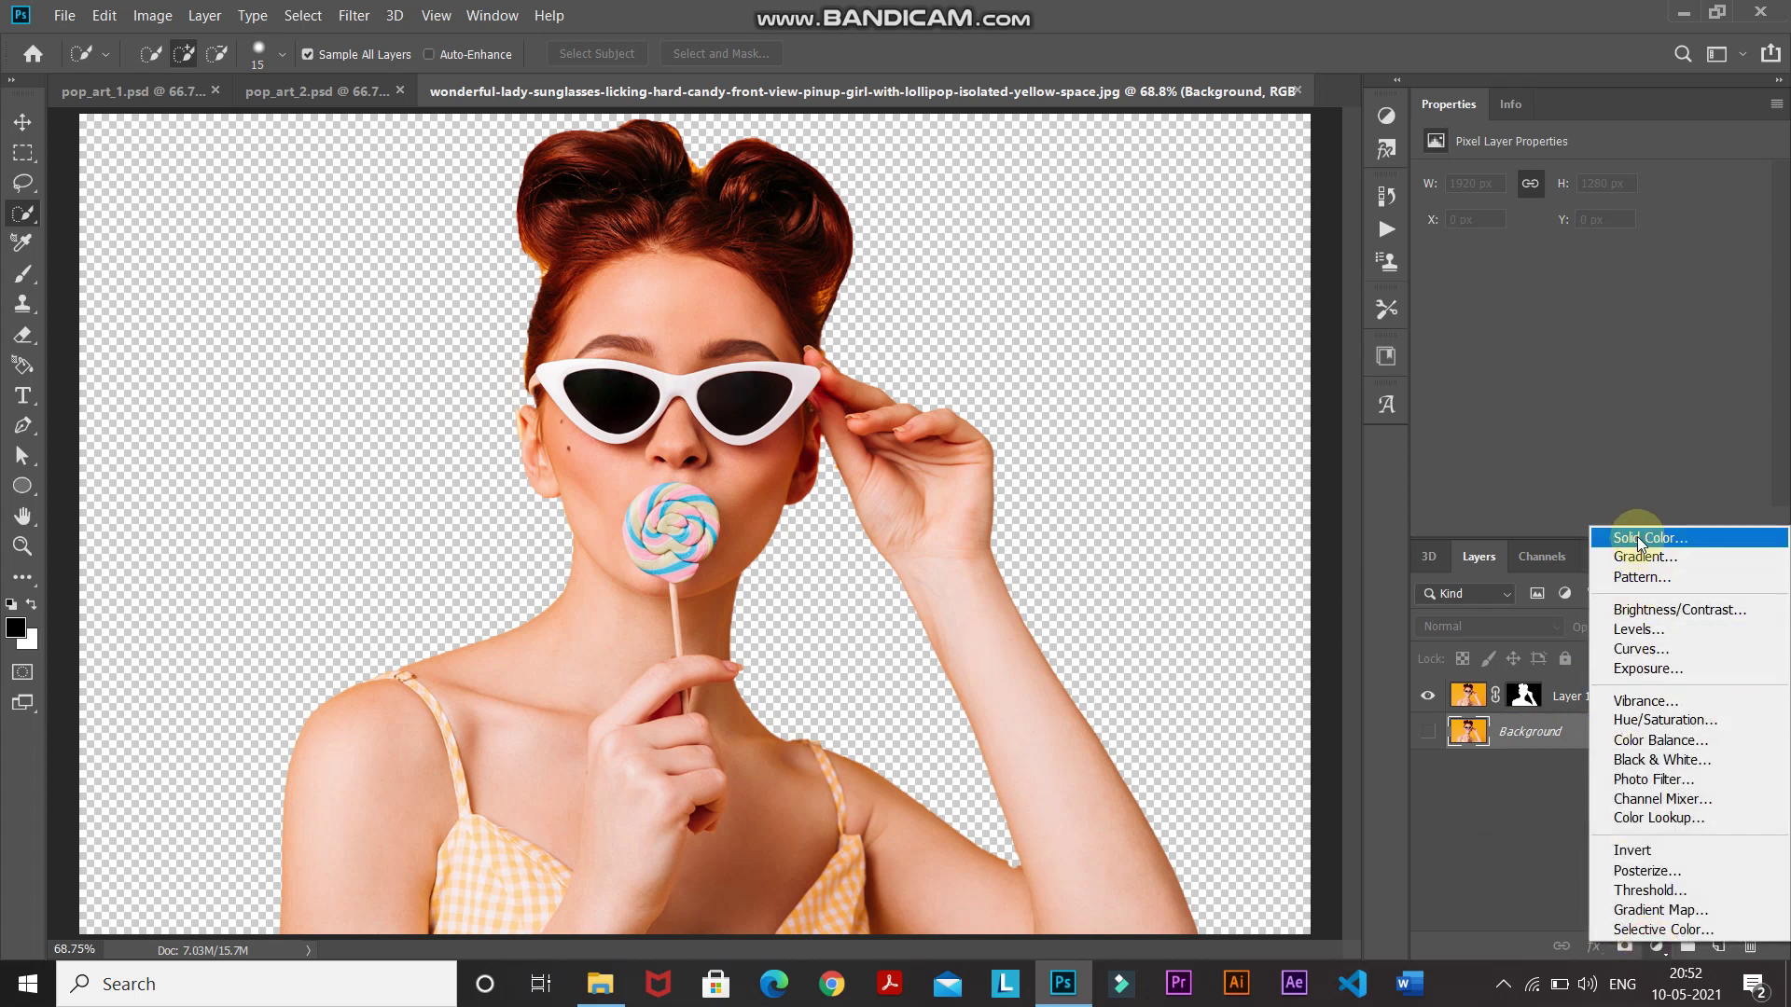
left_click(1639, 539)
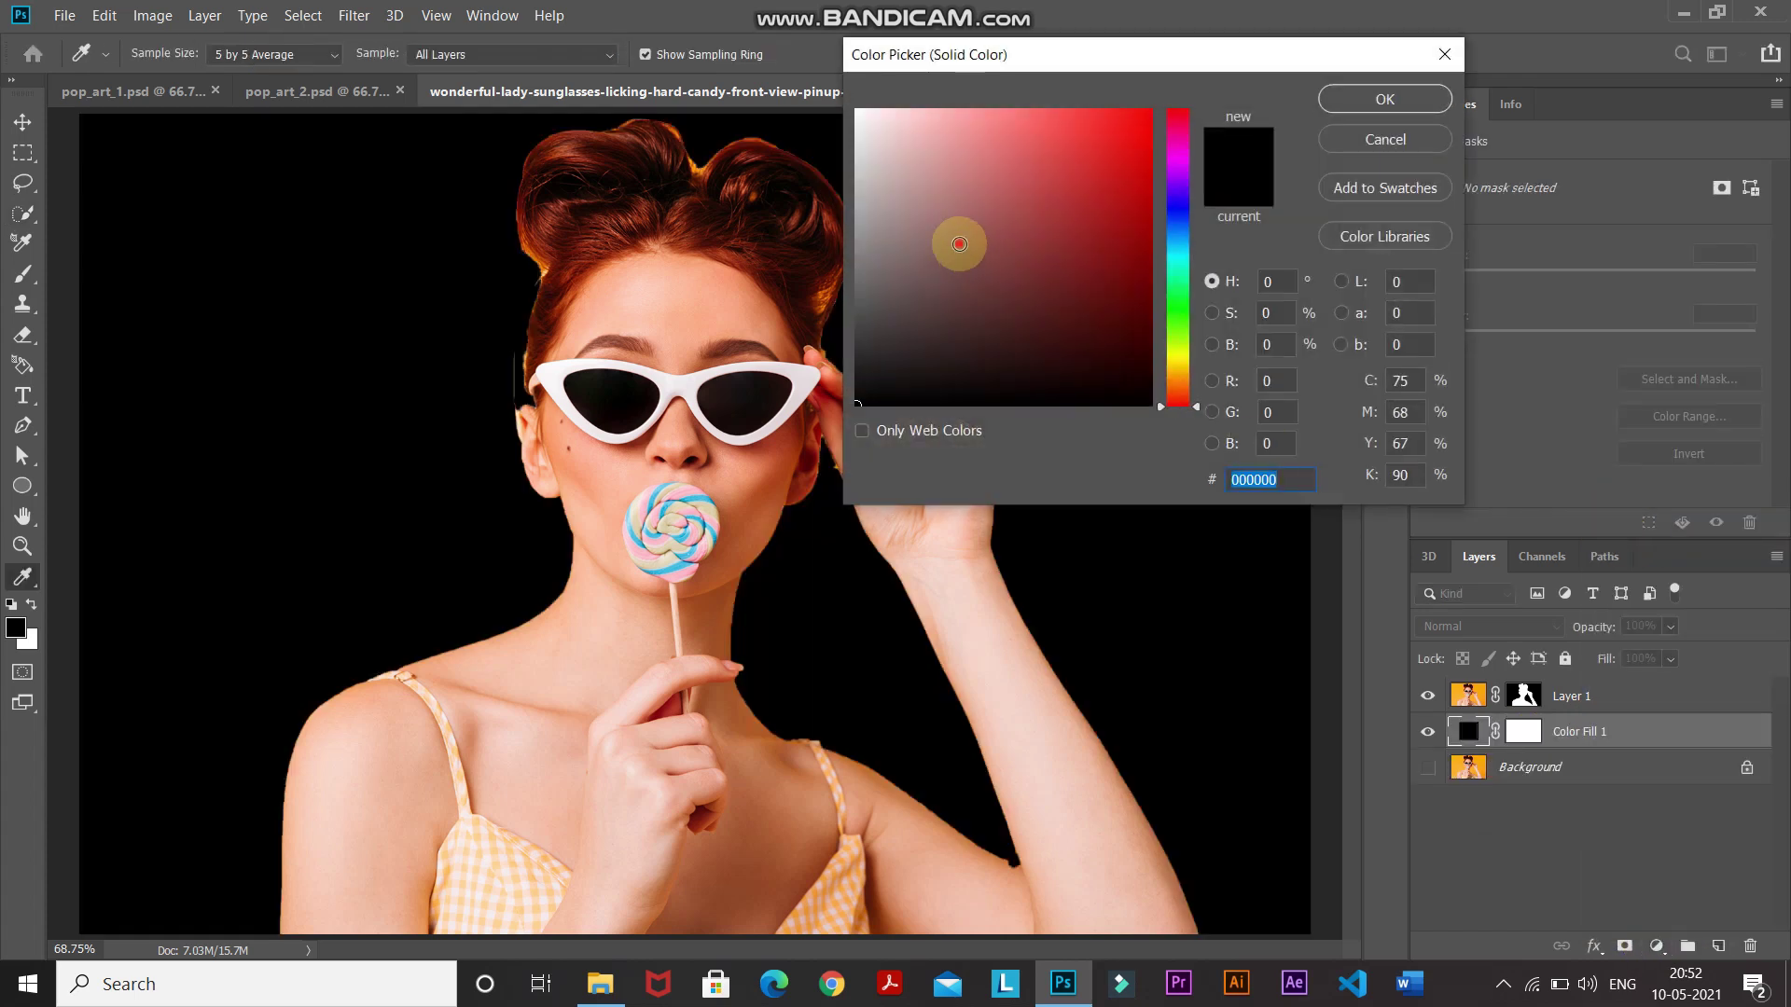
left_click_drag(959, 243, 899, 110)
left_click_drag(848, 47, 855, 43)
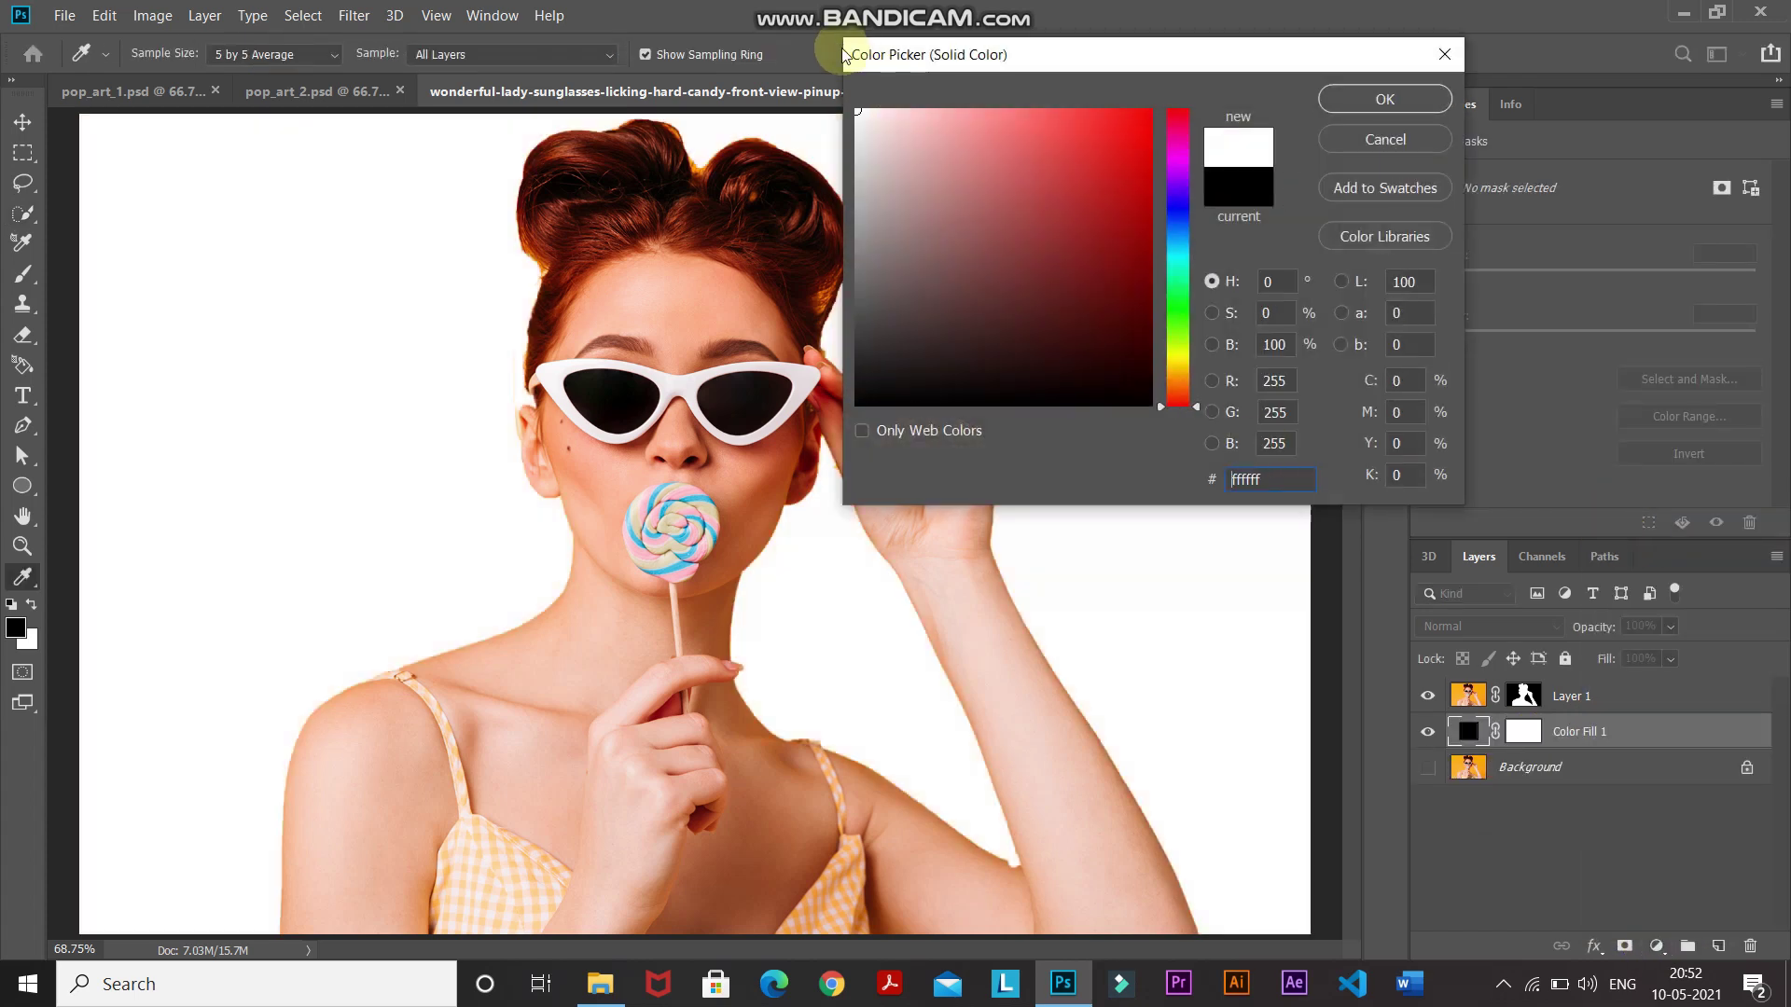
left_click(1420, 93)
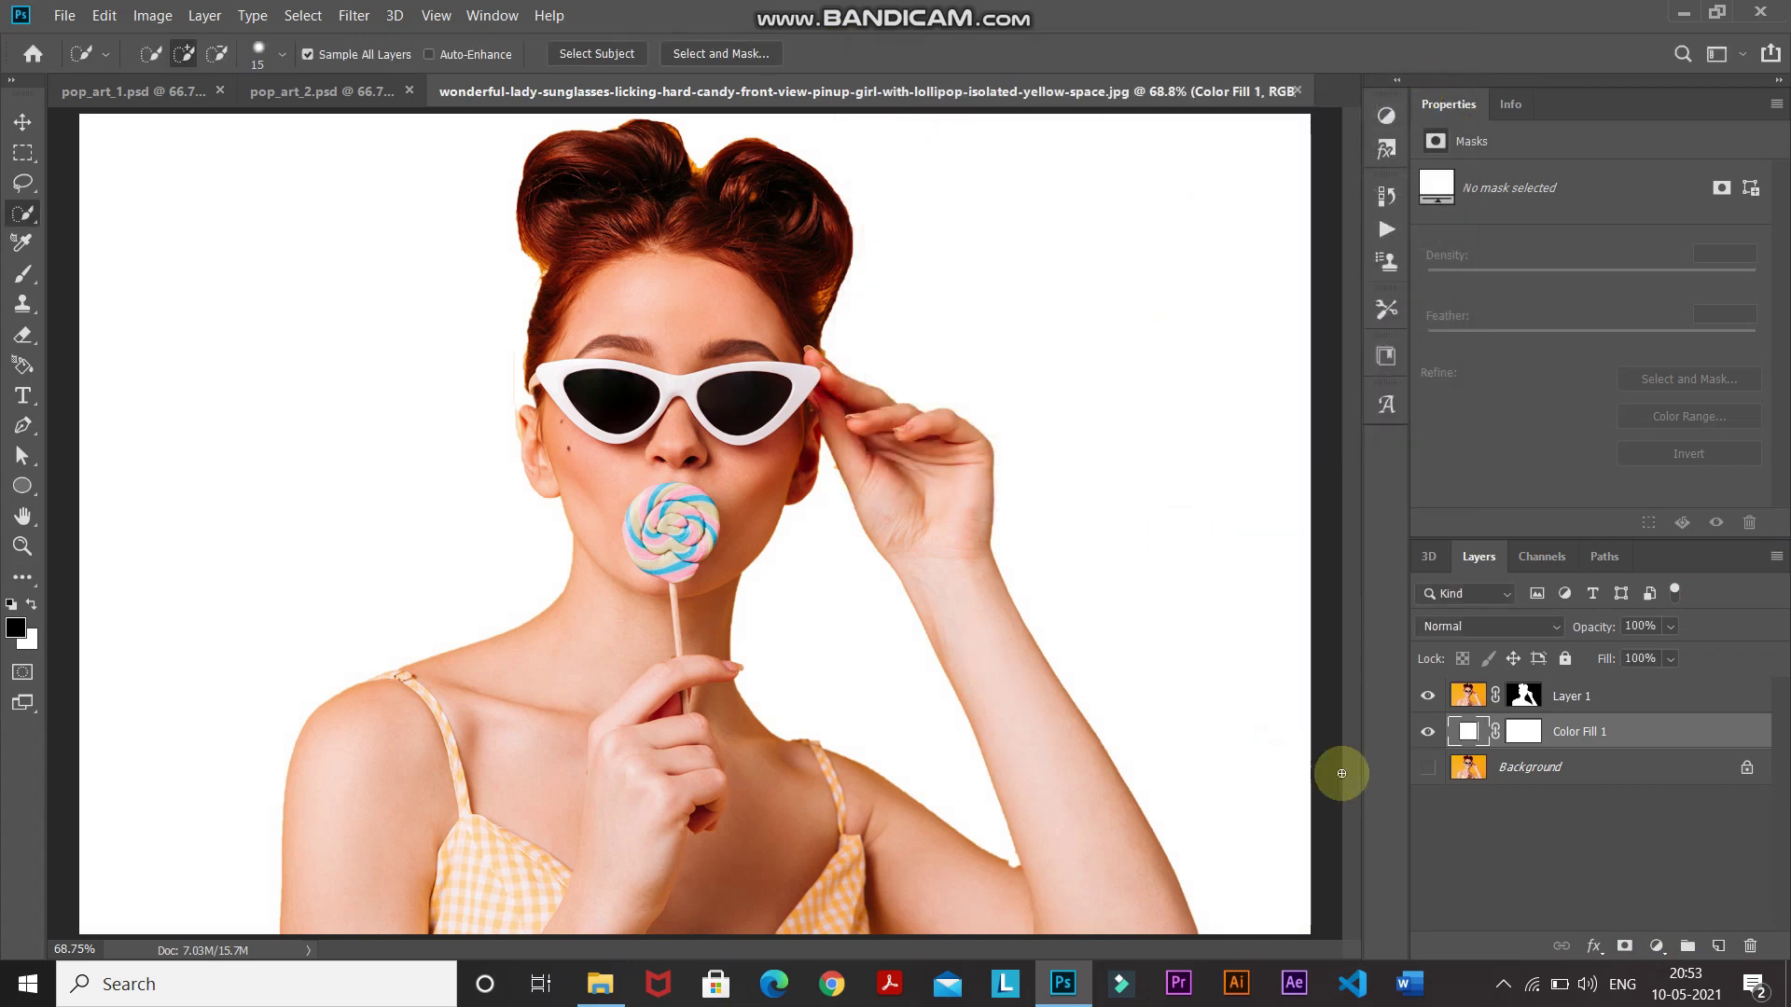
Step: Apply the layer mask of Layer 1 permanently to the cutout
left_click(1519, 701)
right_click(1526, 698)
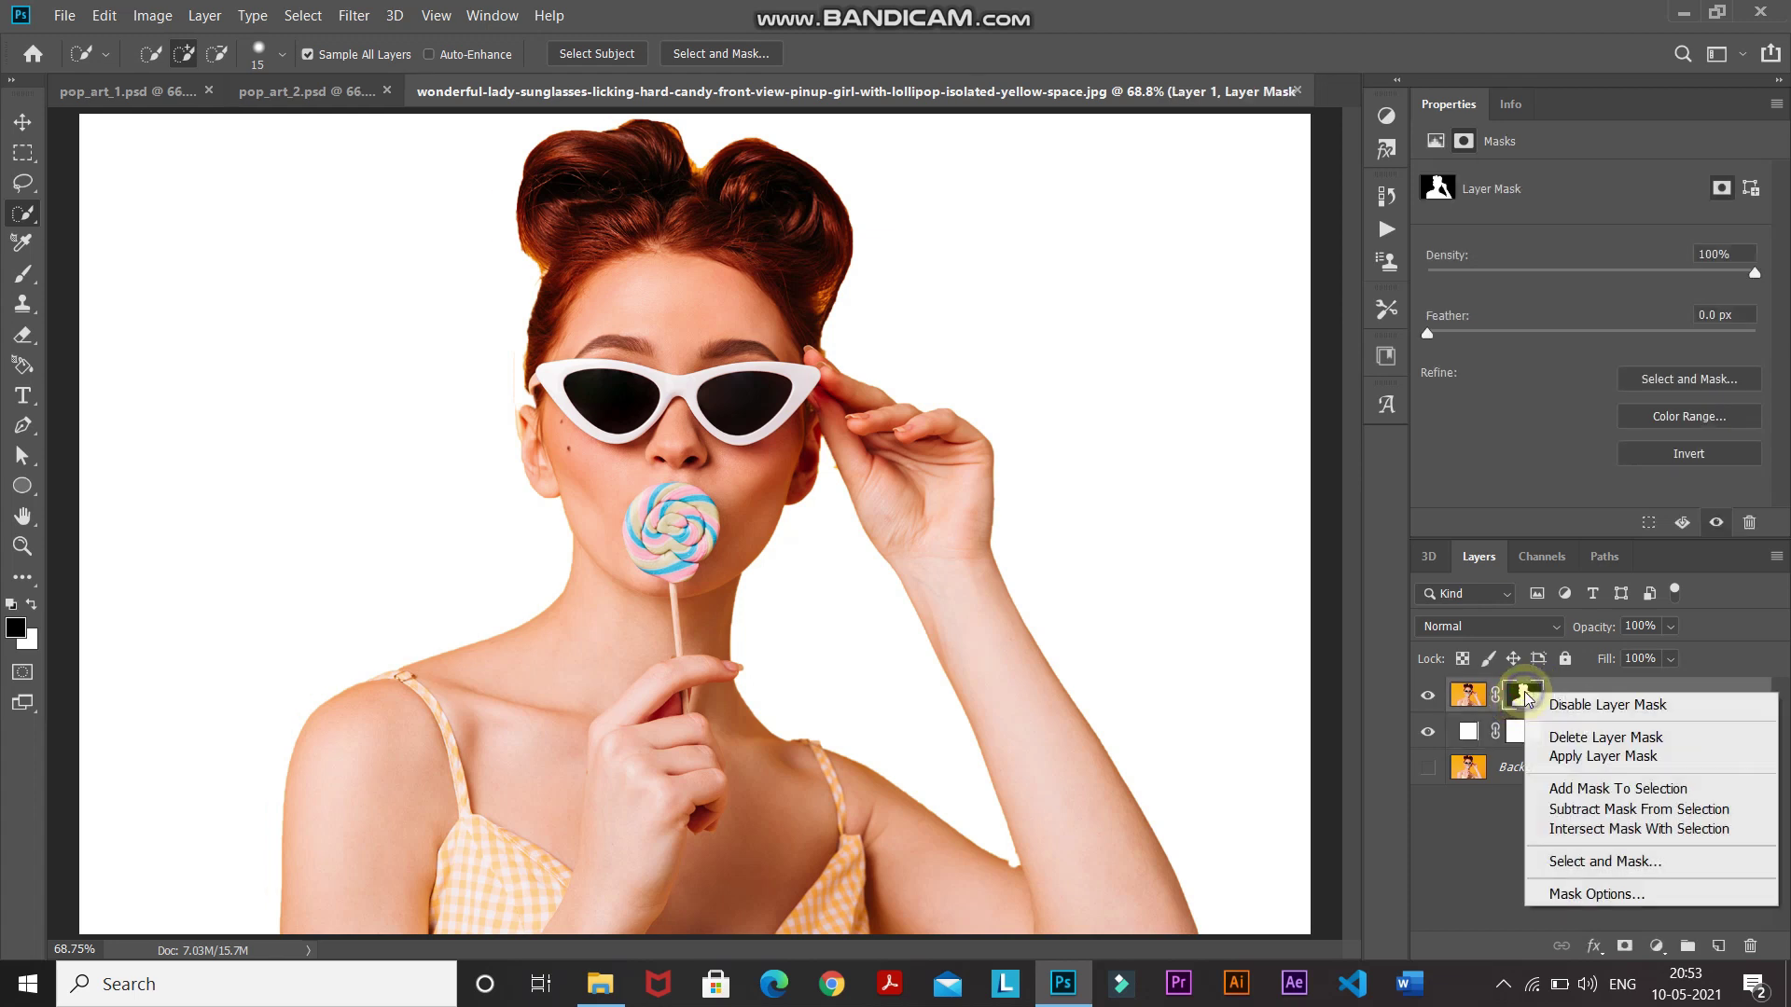
left_click(1564, 760)
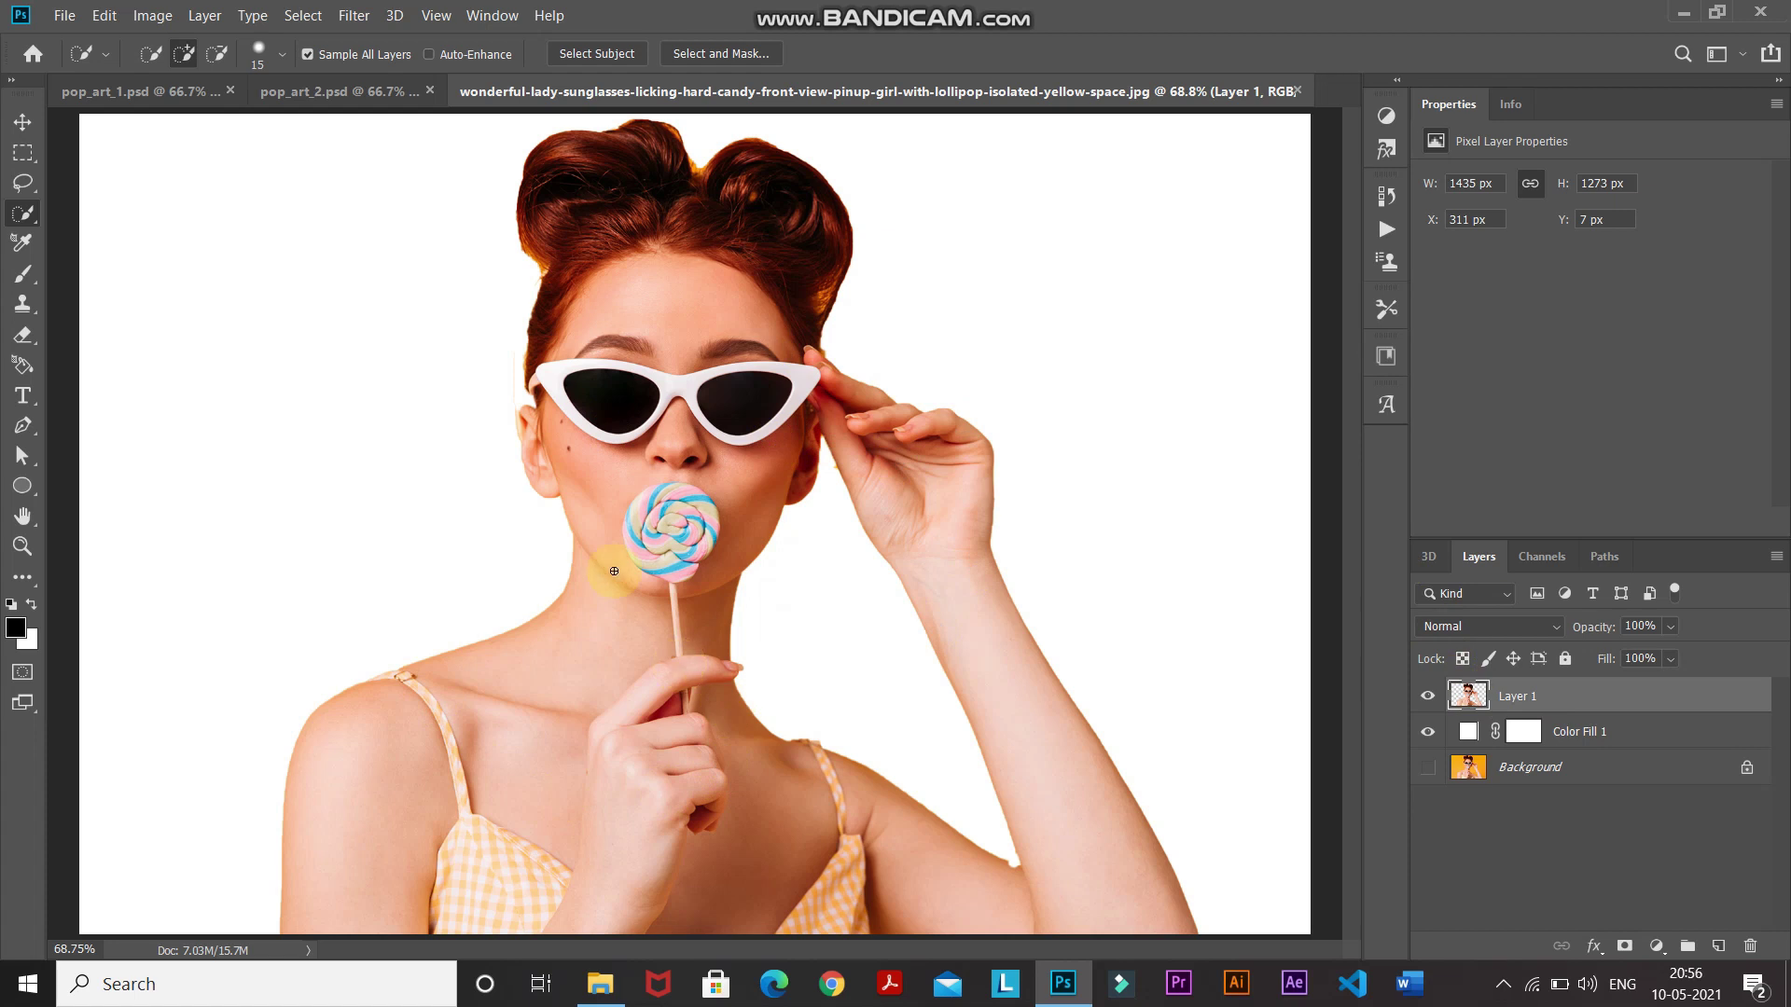
Step: Convert Layer 1 to grayscale with the Black & White adjustment using the Default preset
left_click(149, 15)
mouse_move(163, 71)
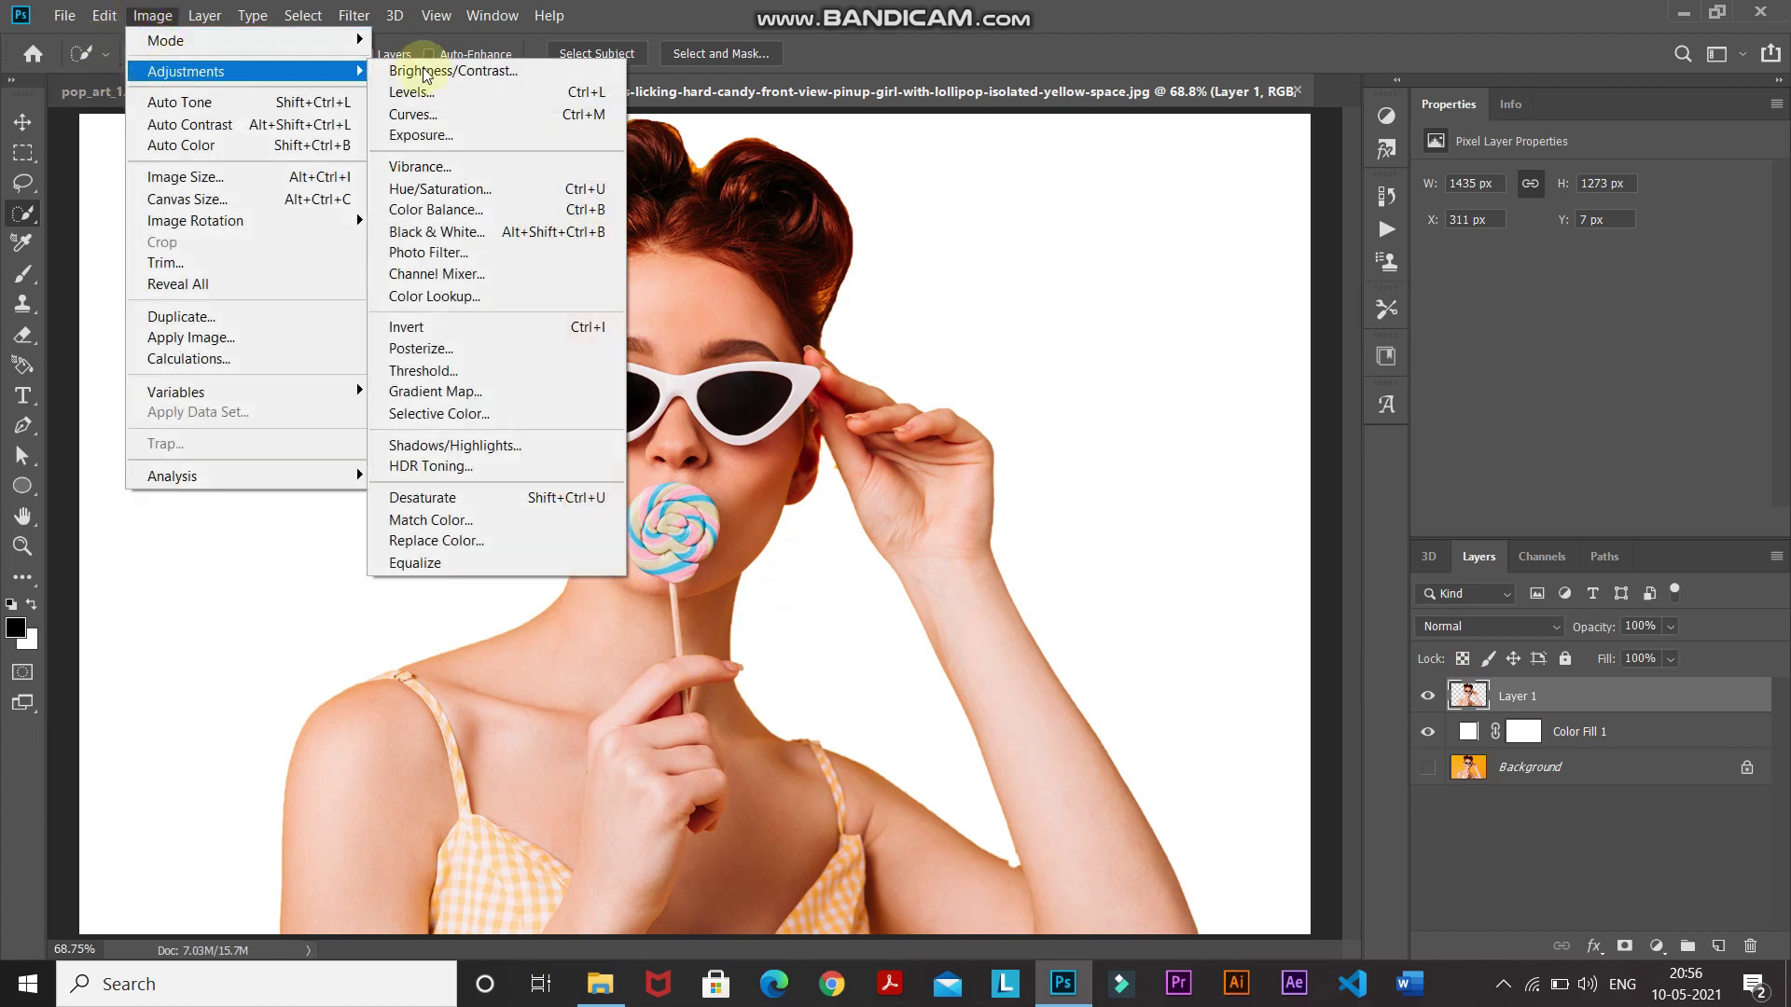
left_click(463, 230)
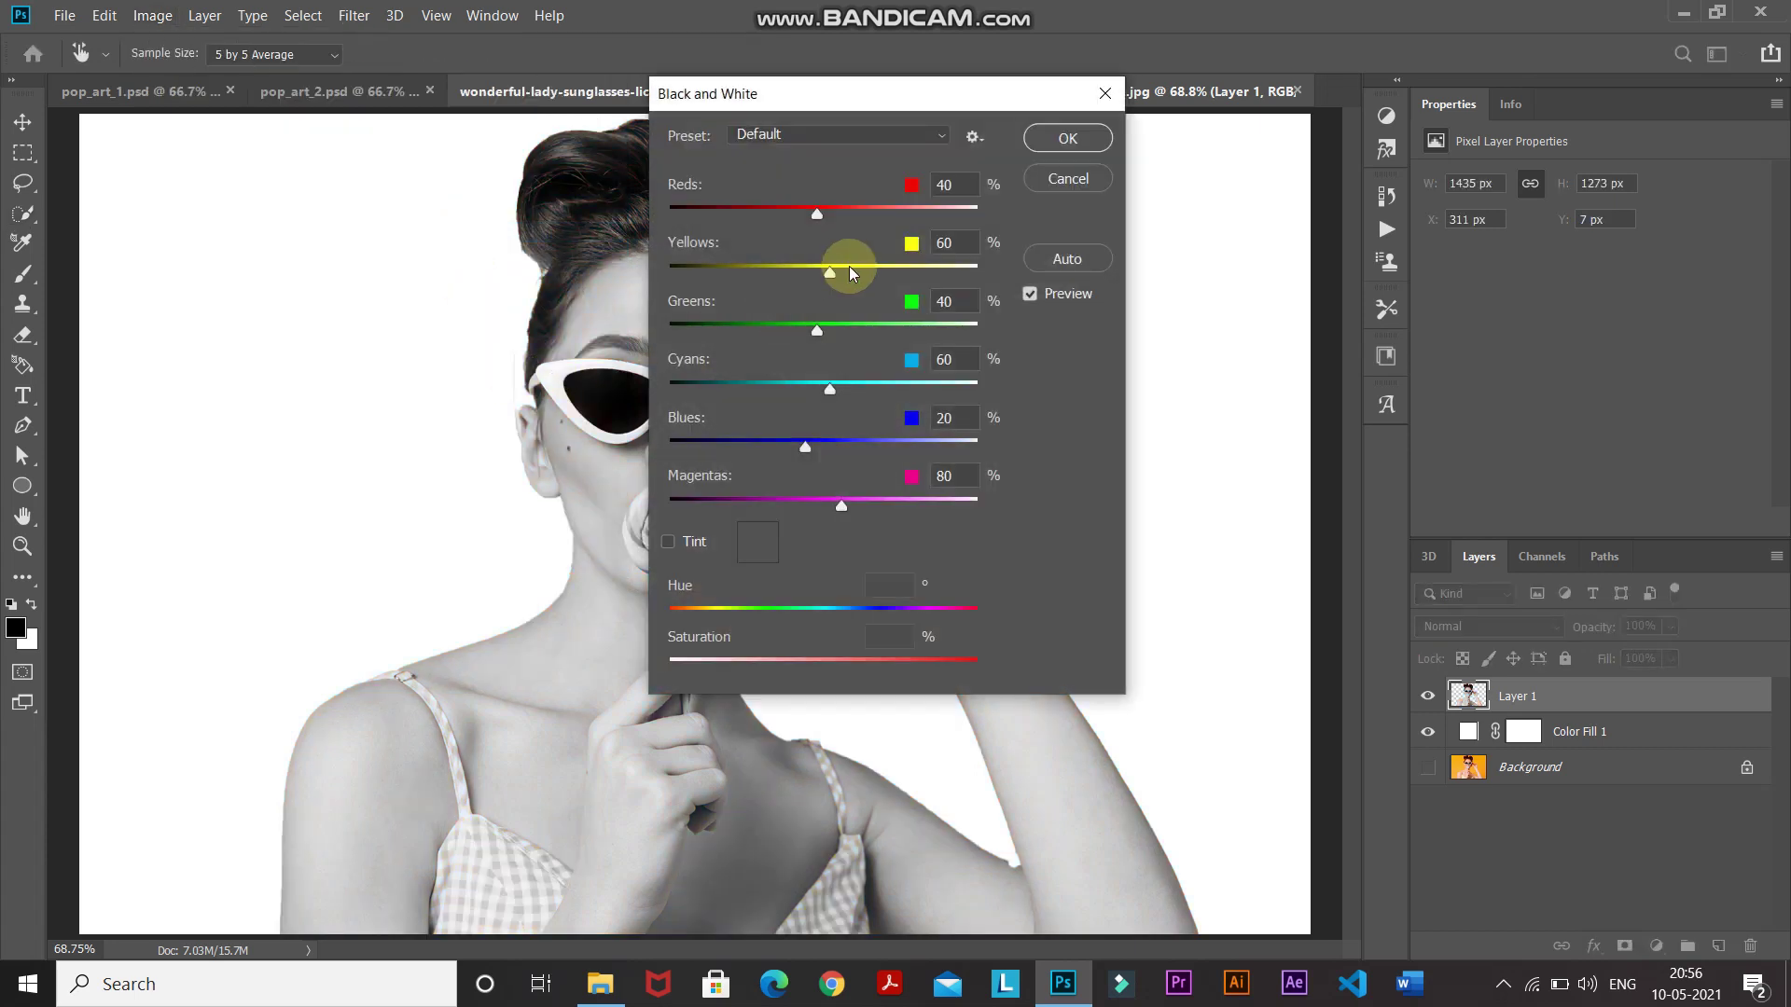
left_click(1039, 138)
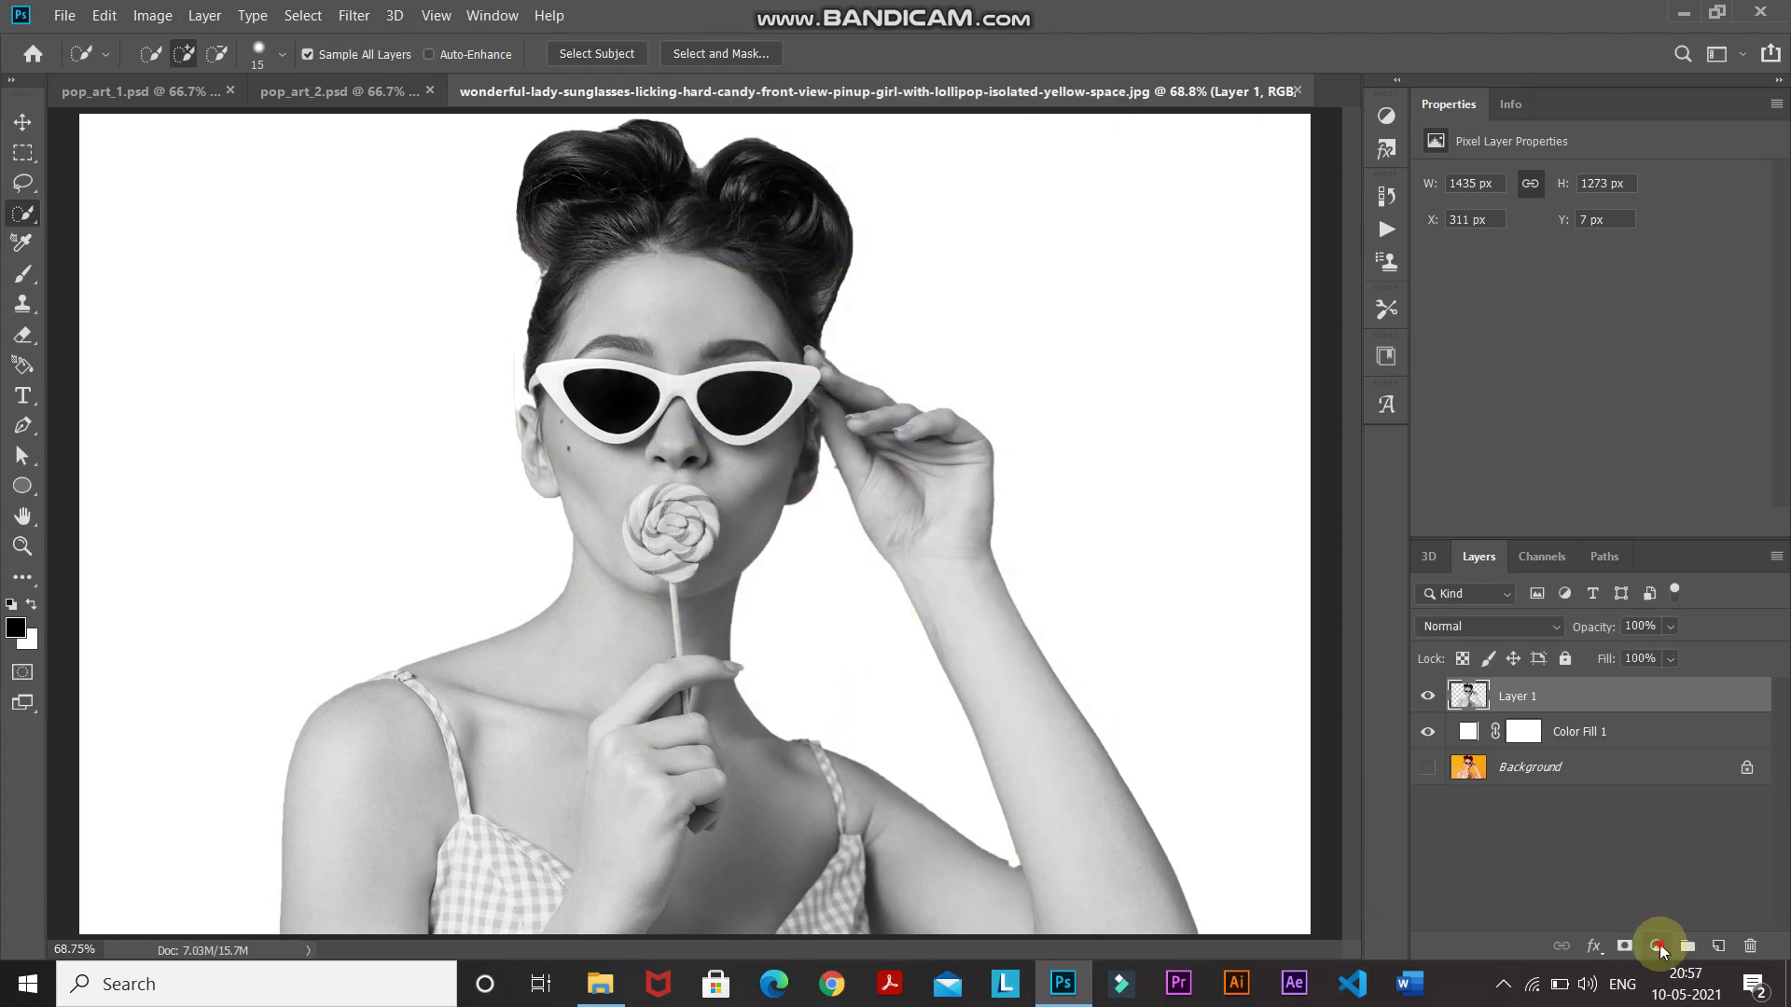
Step: Add a Brightness/Contrast adjustment clipped to Layer 1 with contrast 100, and compare the image with and without it
left_click(1658, 947)
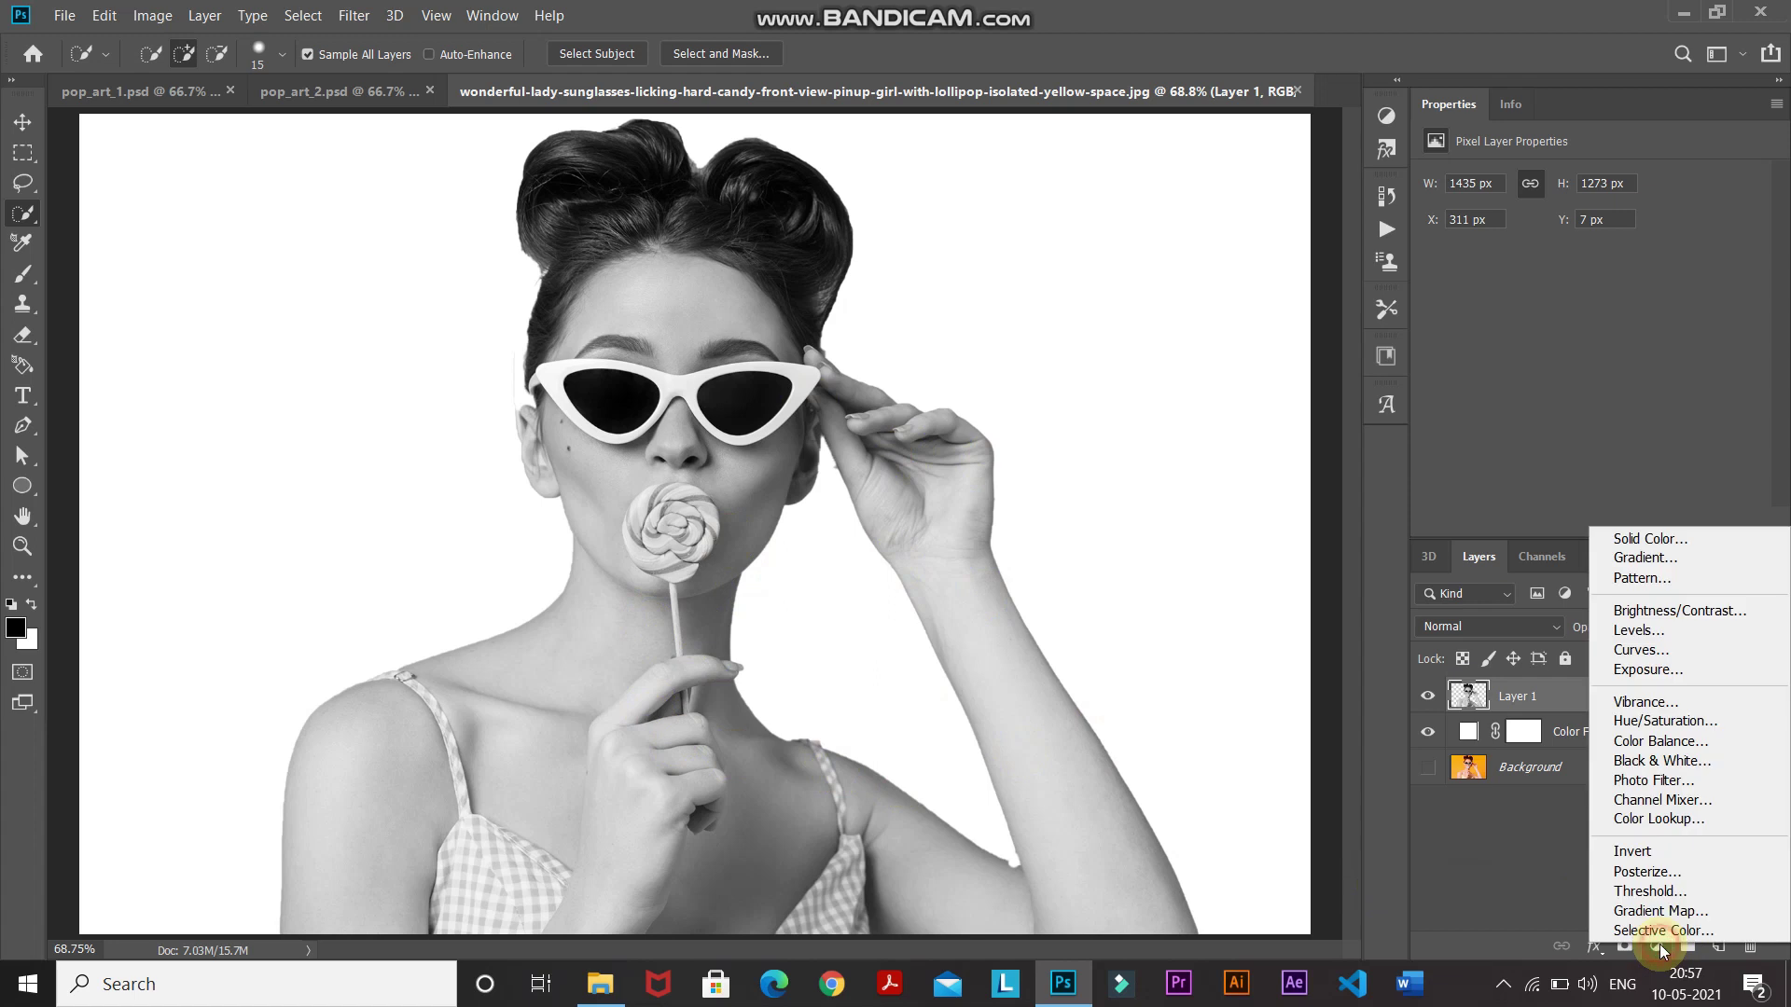
left_click(1654, 612)
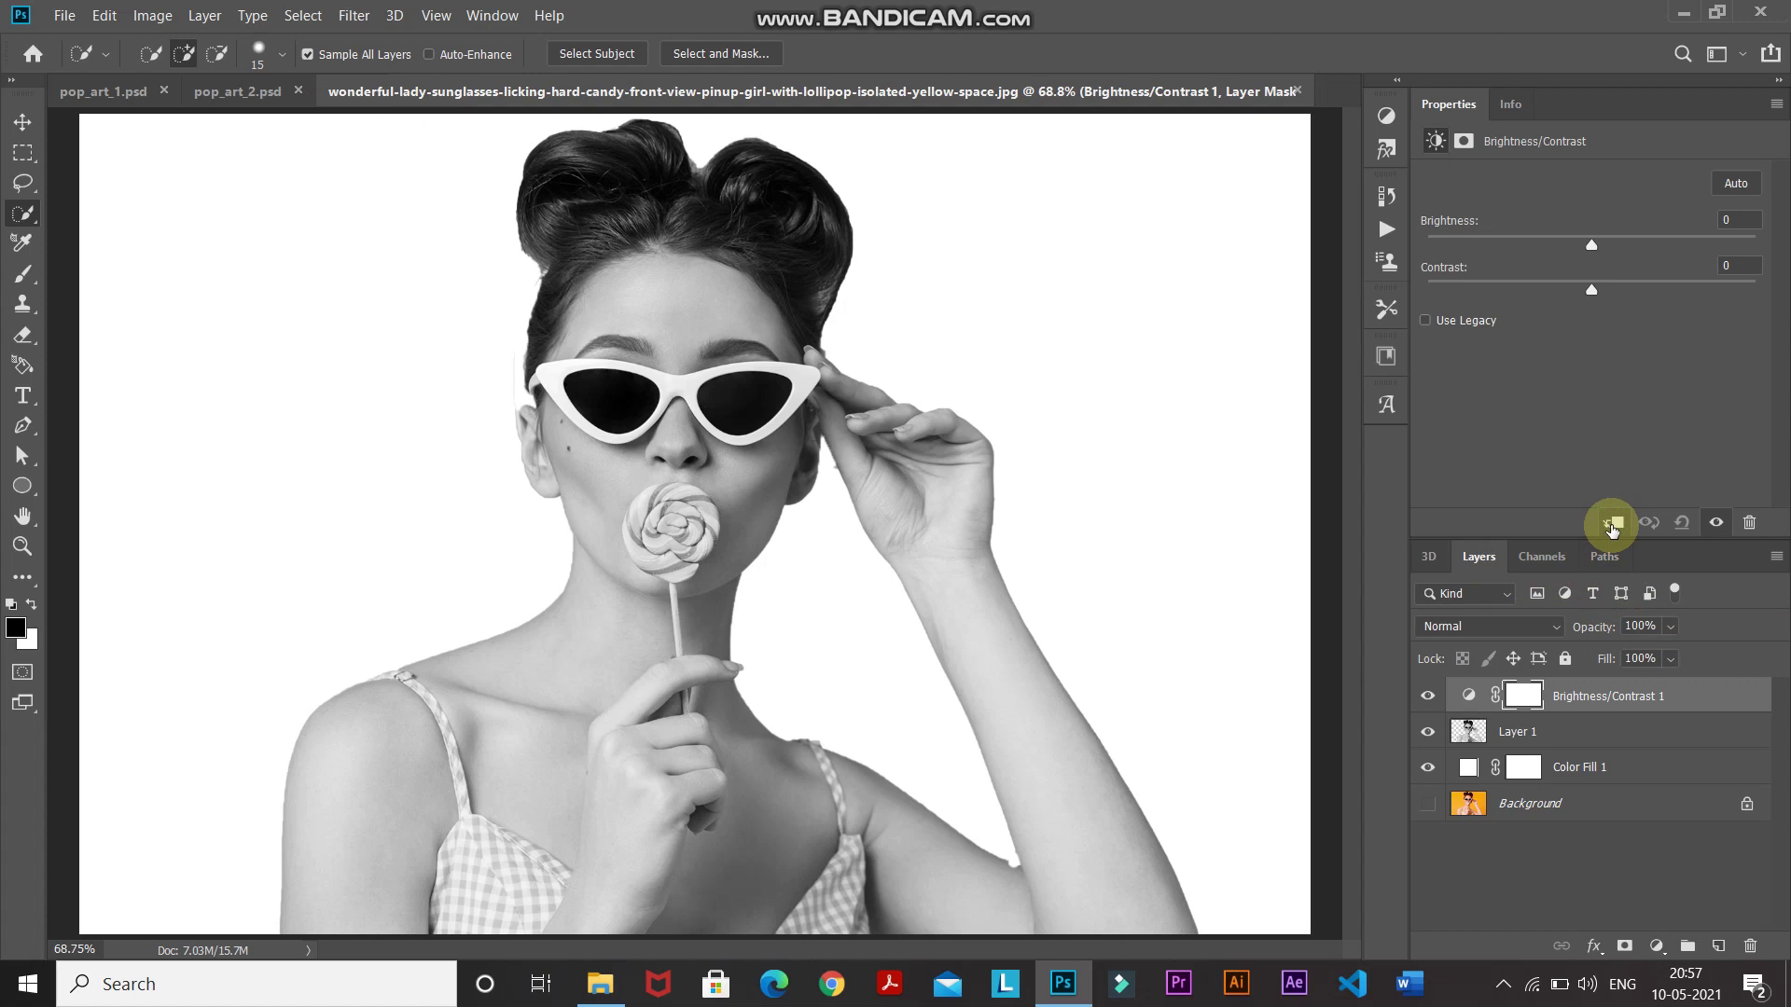
left_click(1611, 527)
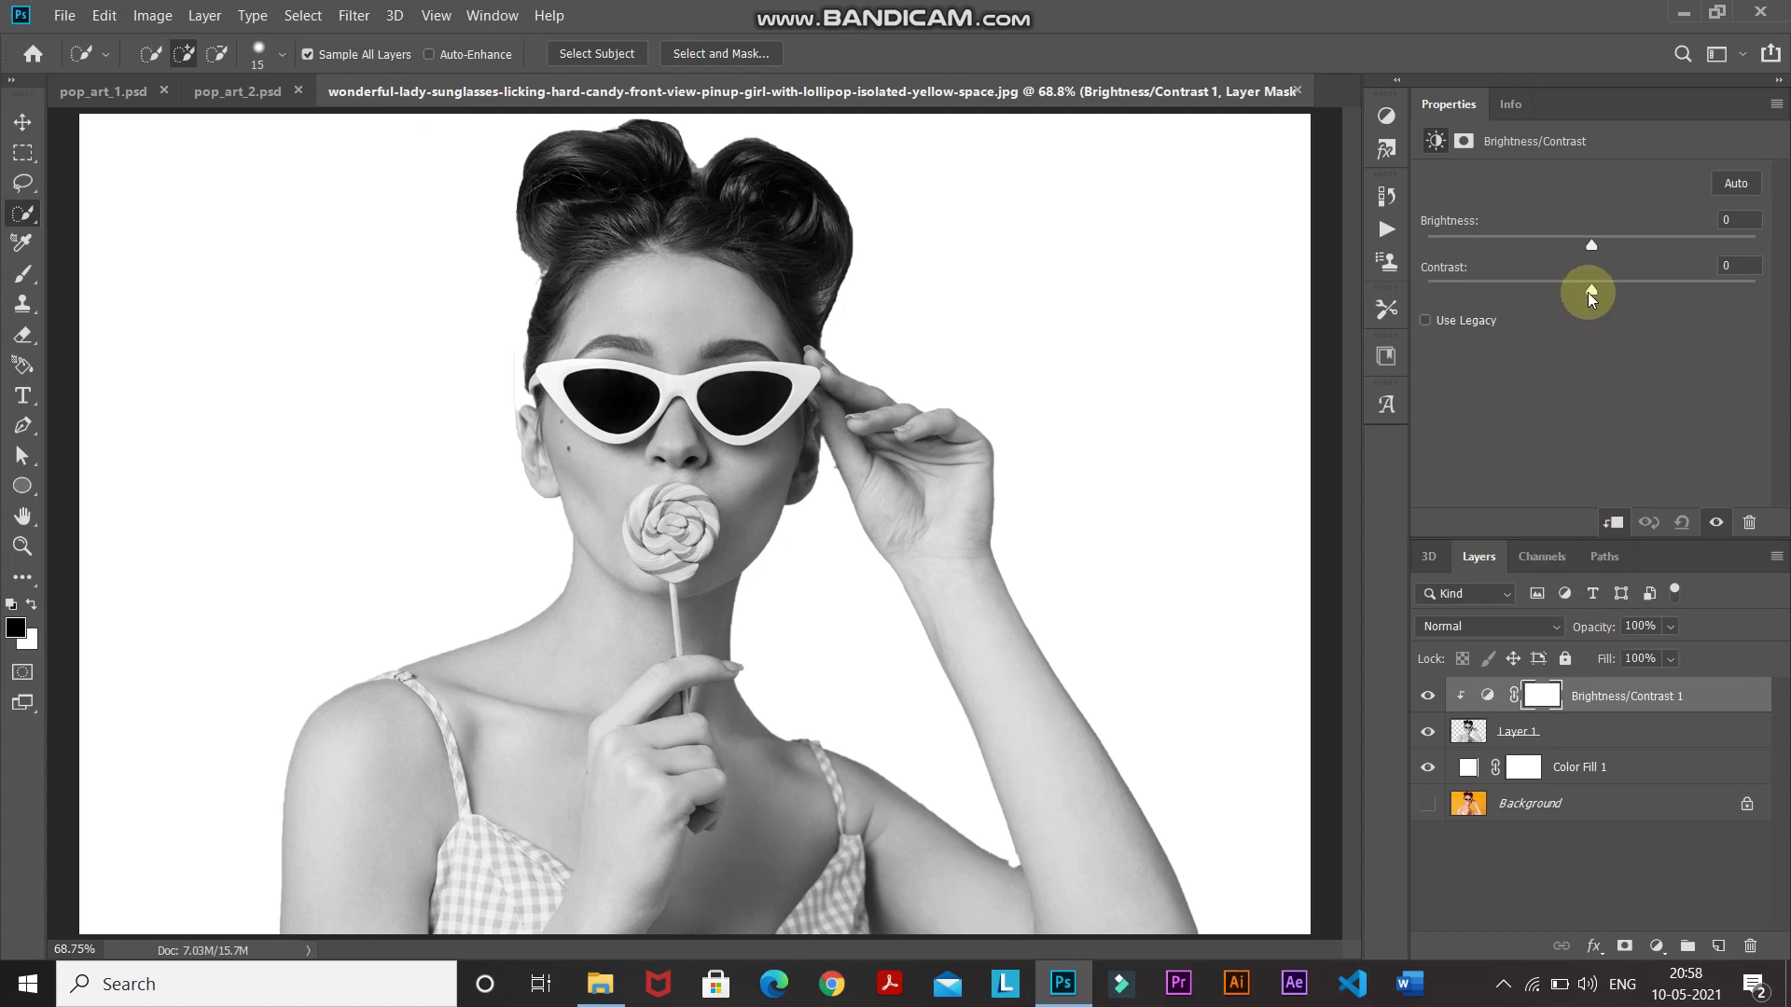
left_click_drag(1591, 294, 1754, 290)
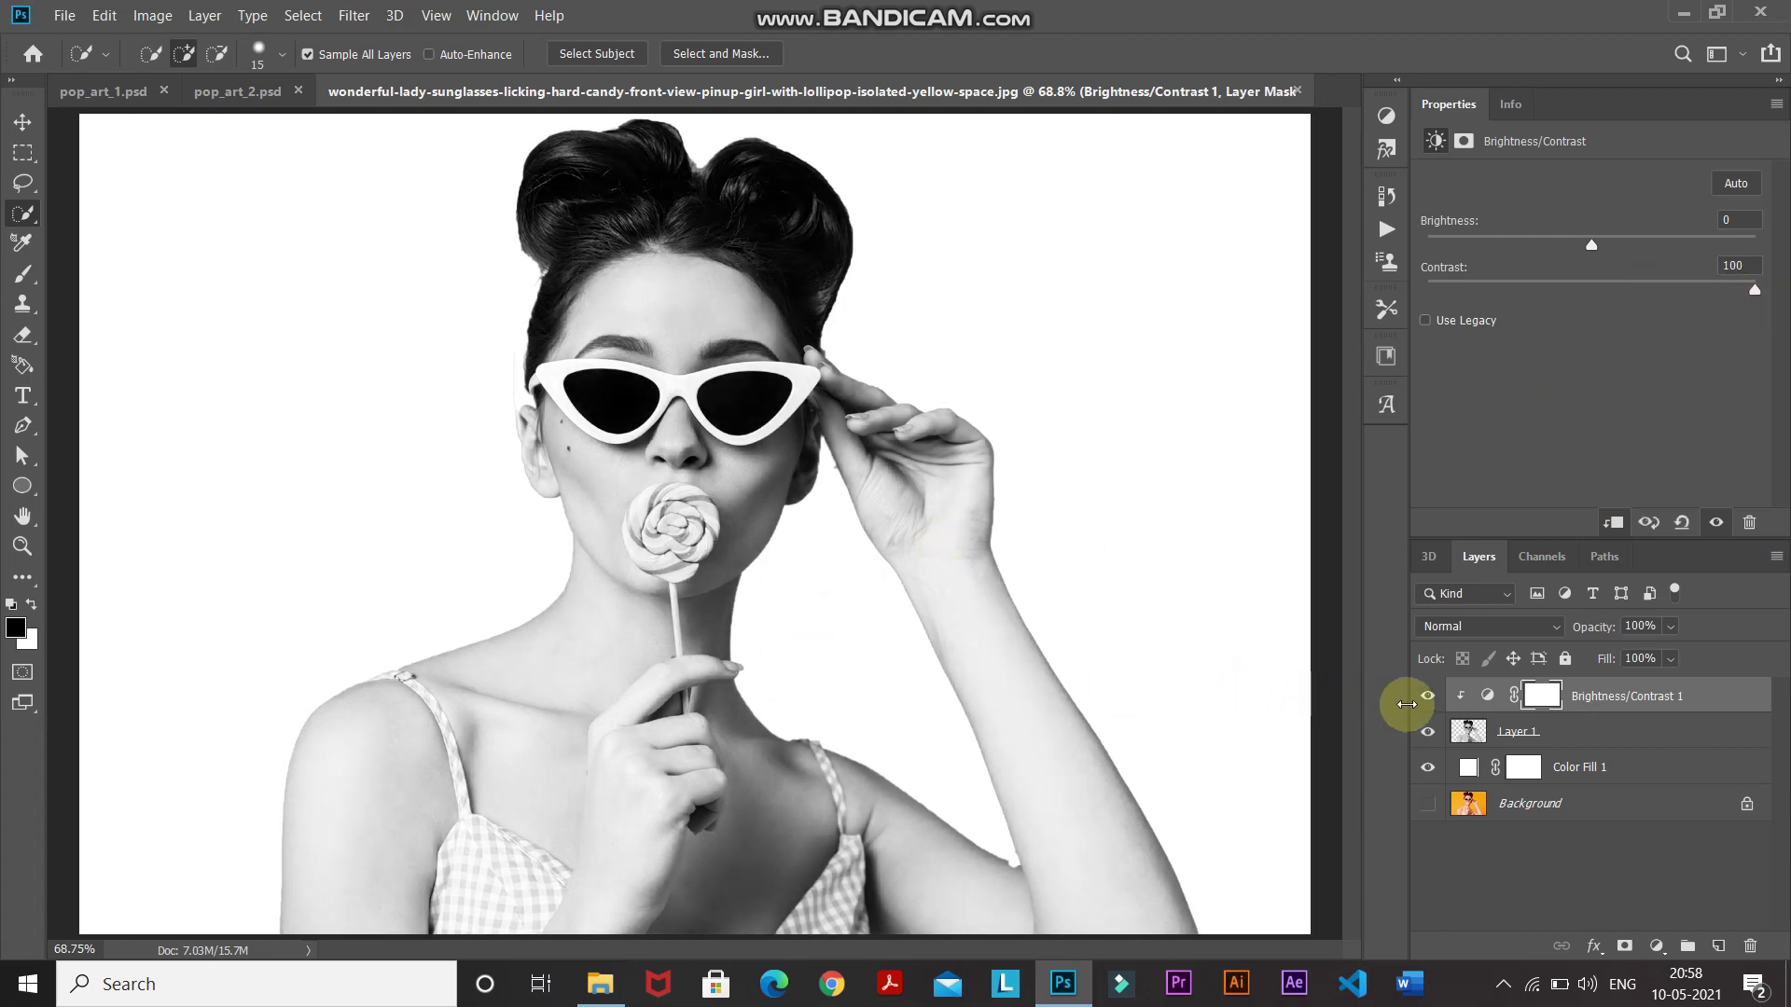
left_click(1426, 699)
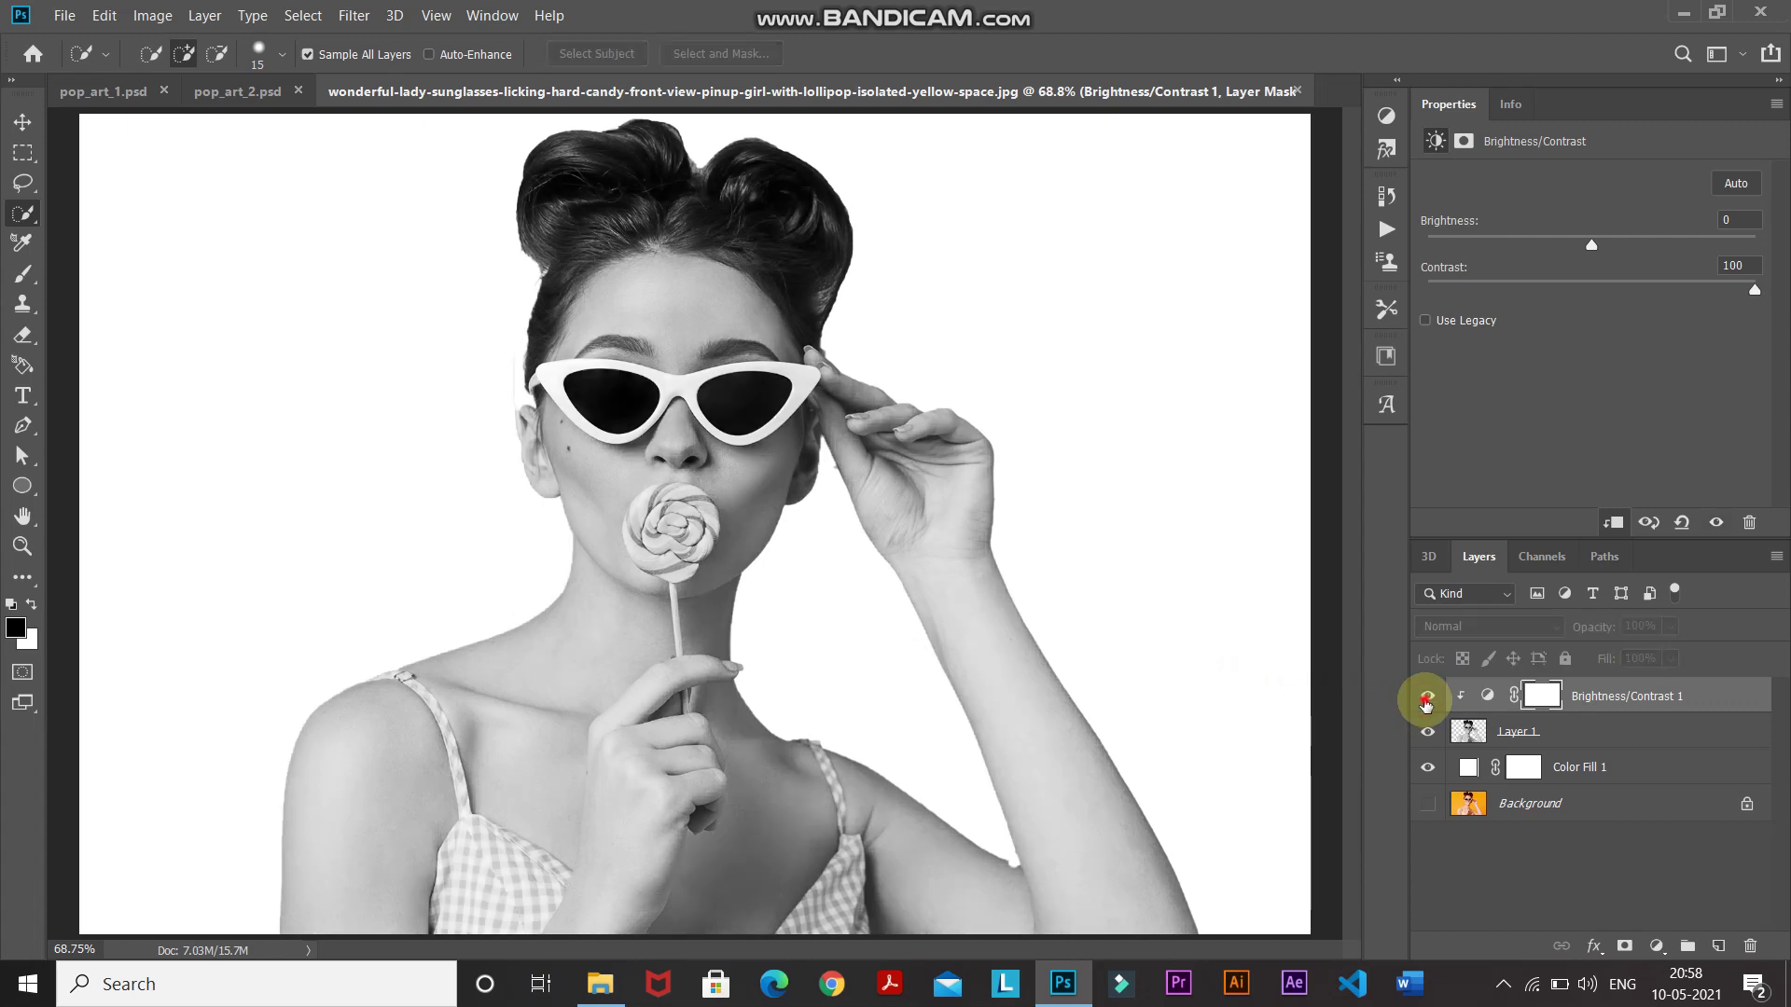
left_click(1425, 699)
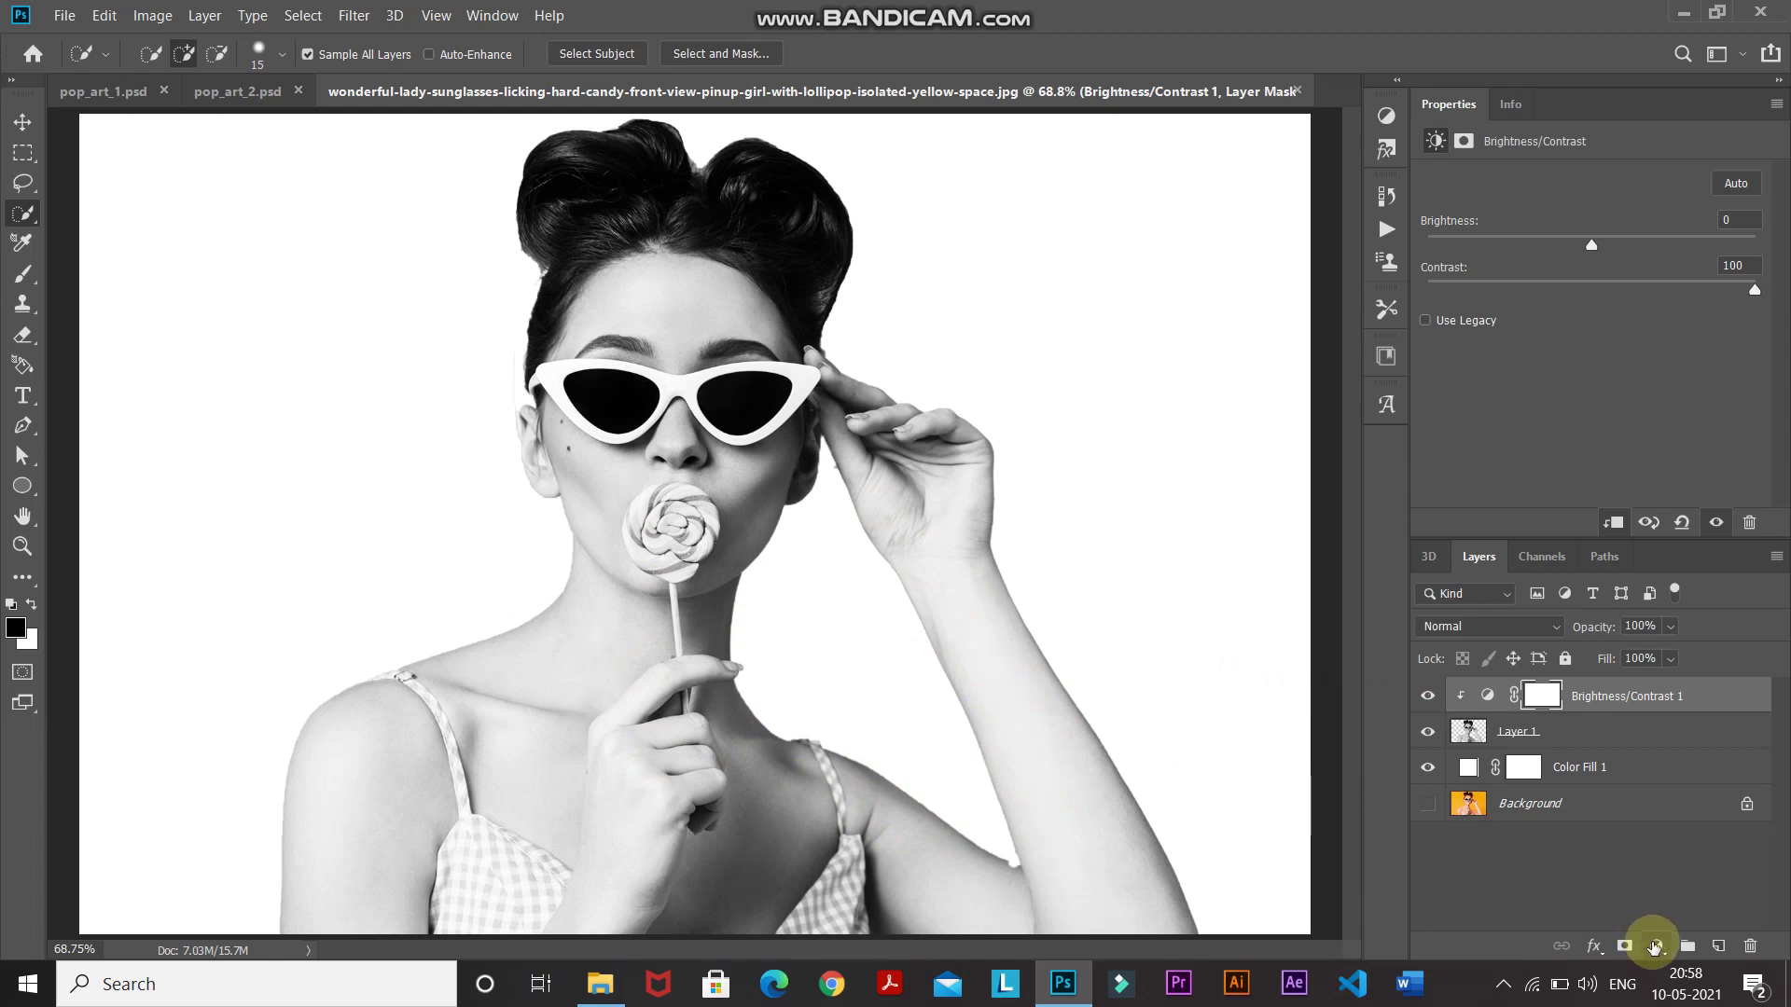
Step: Add a Curves adjustment layer above Brightness/Contrast and clip it to Layer 1
left_click(1654, 947)
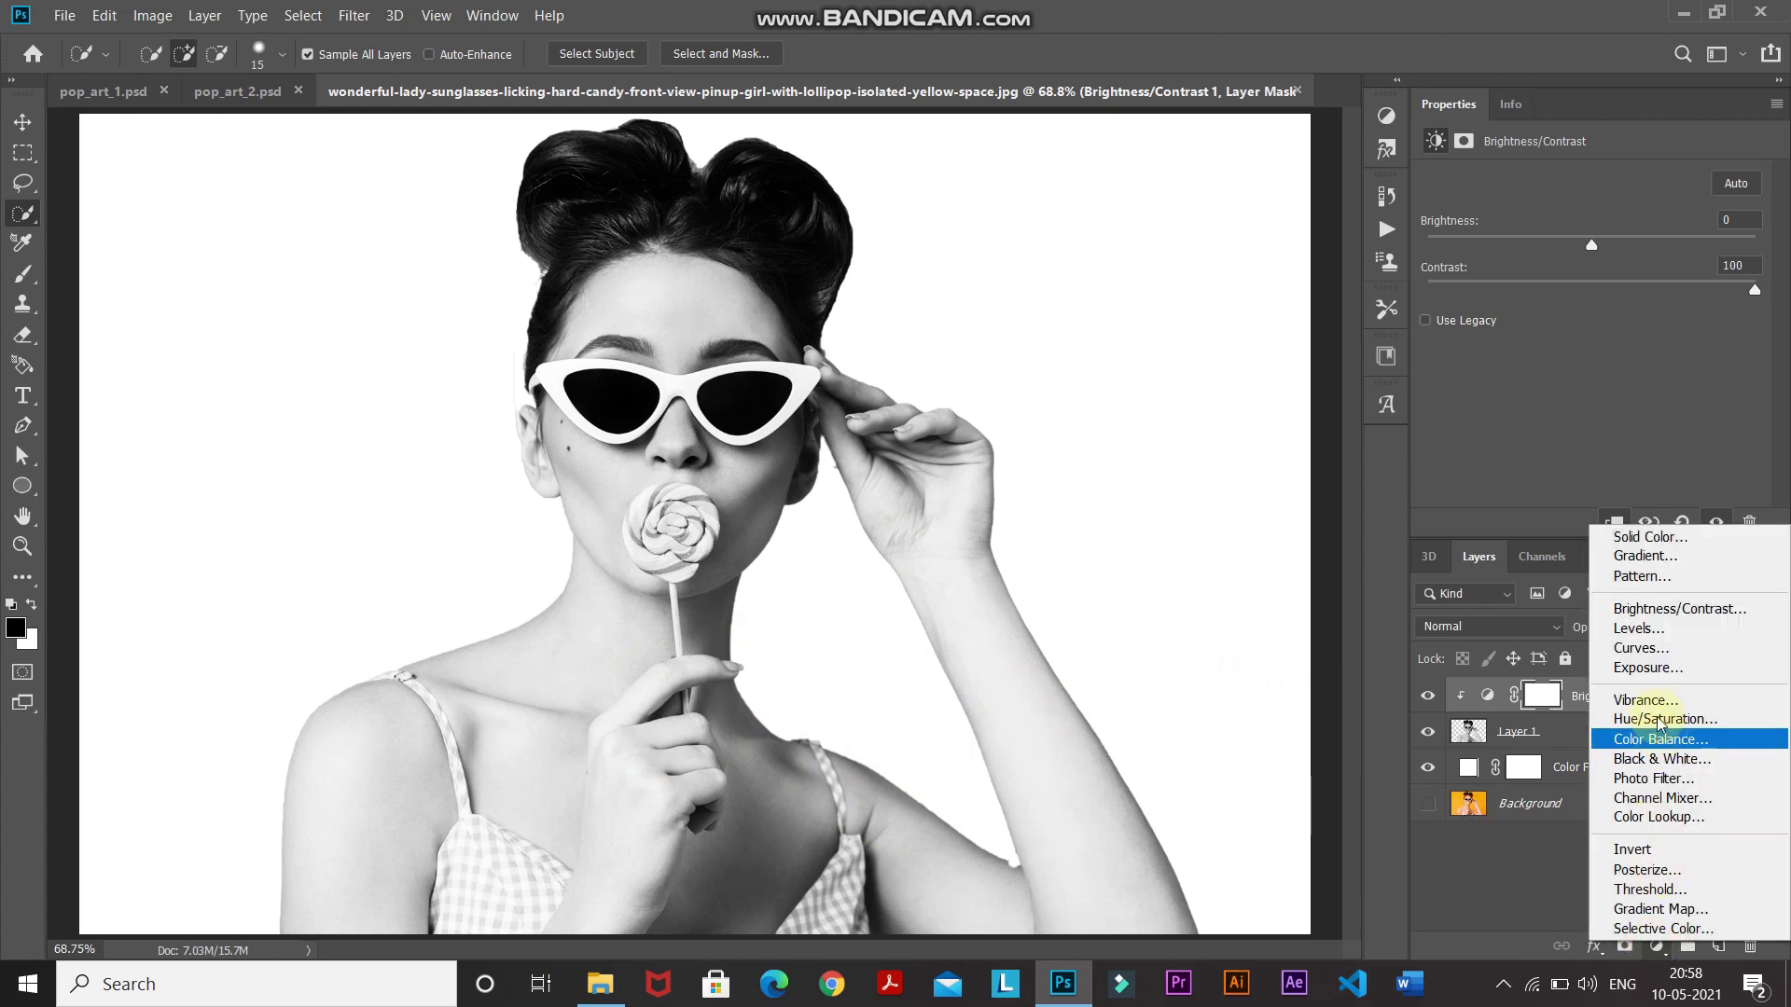
left_click(1641, 648)
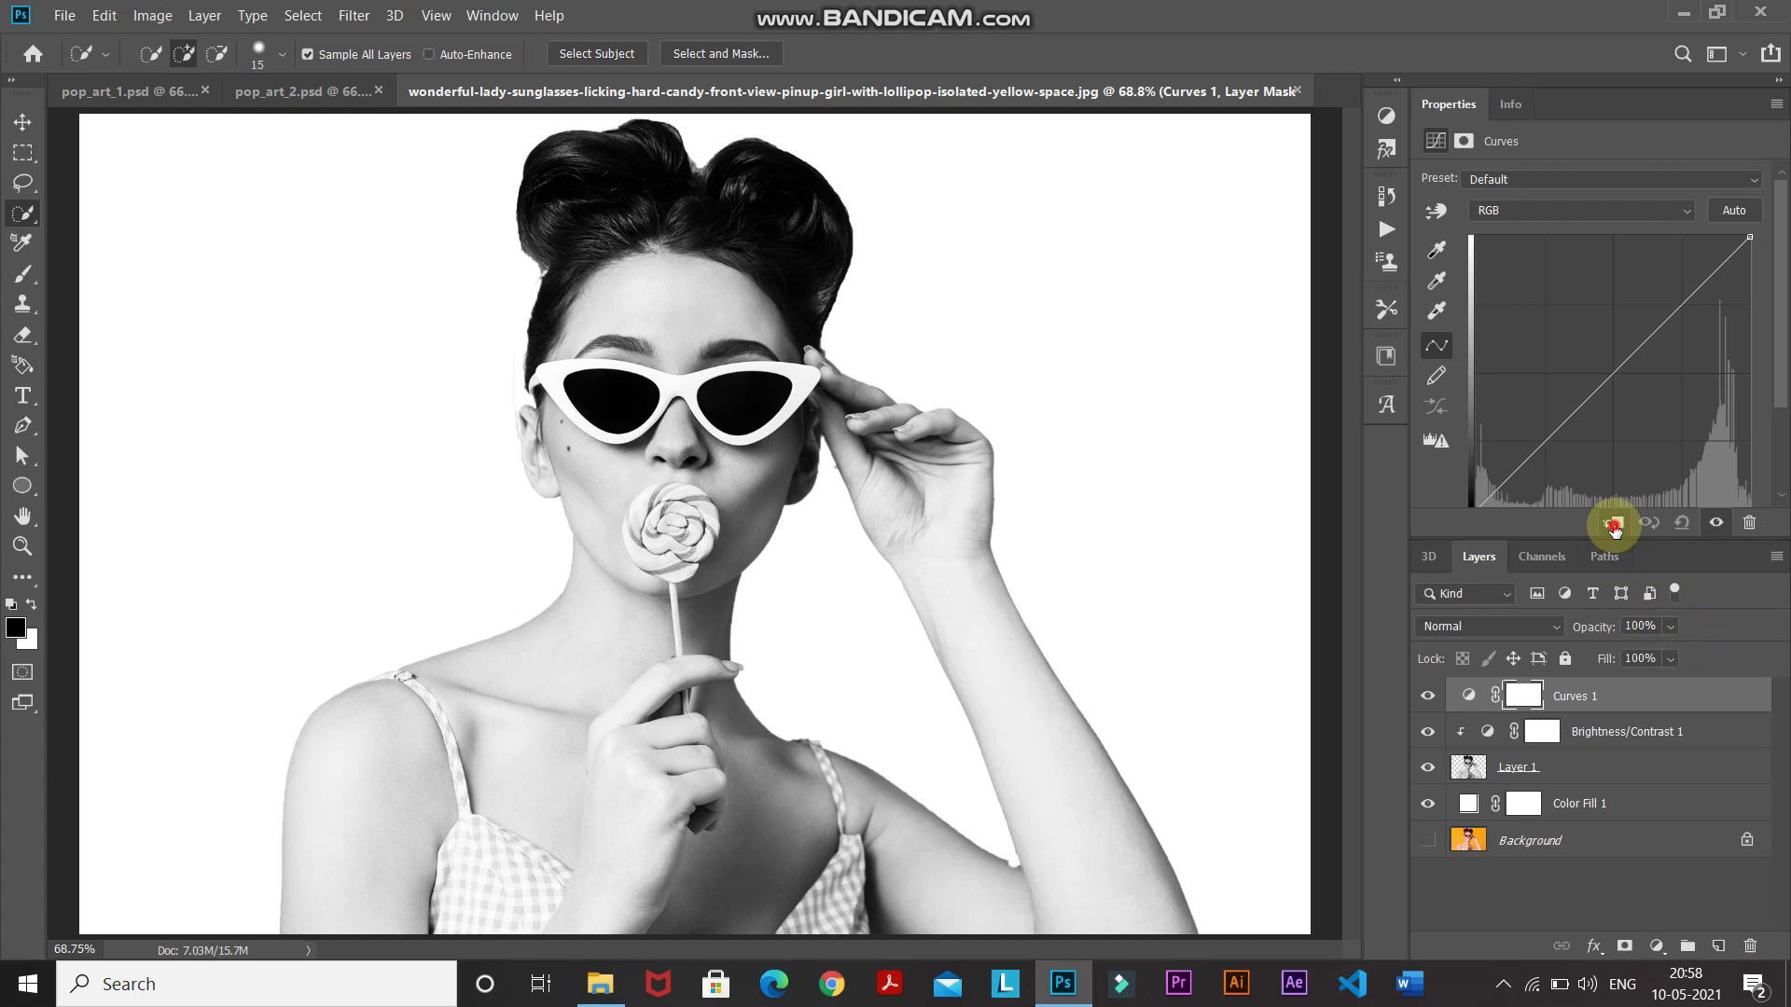
left_click(1614, 525)
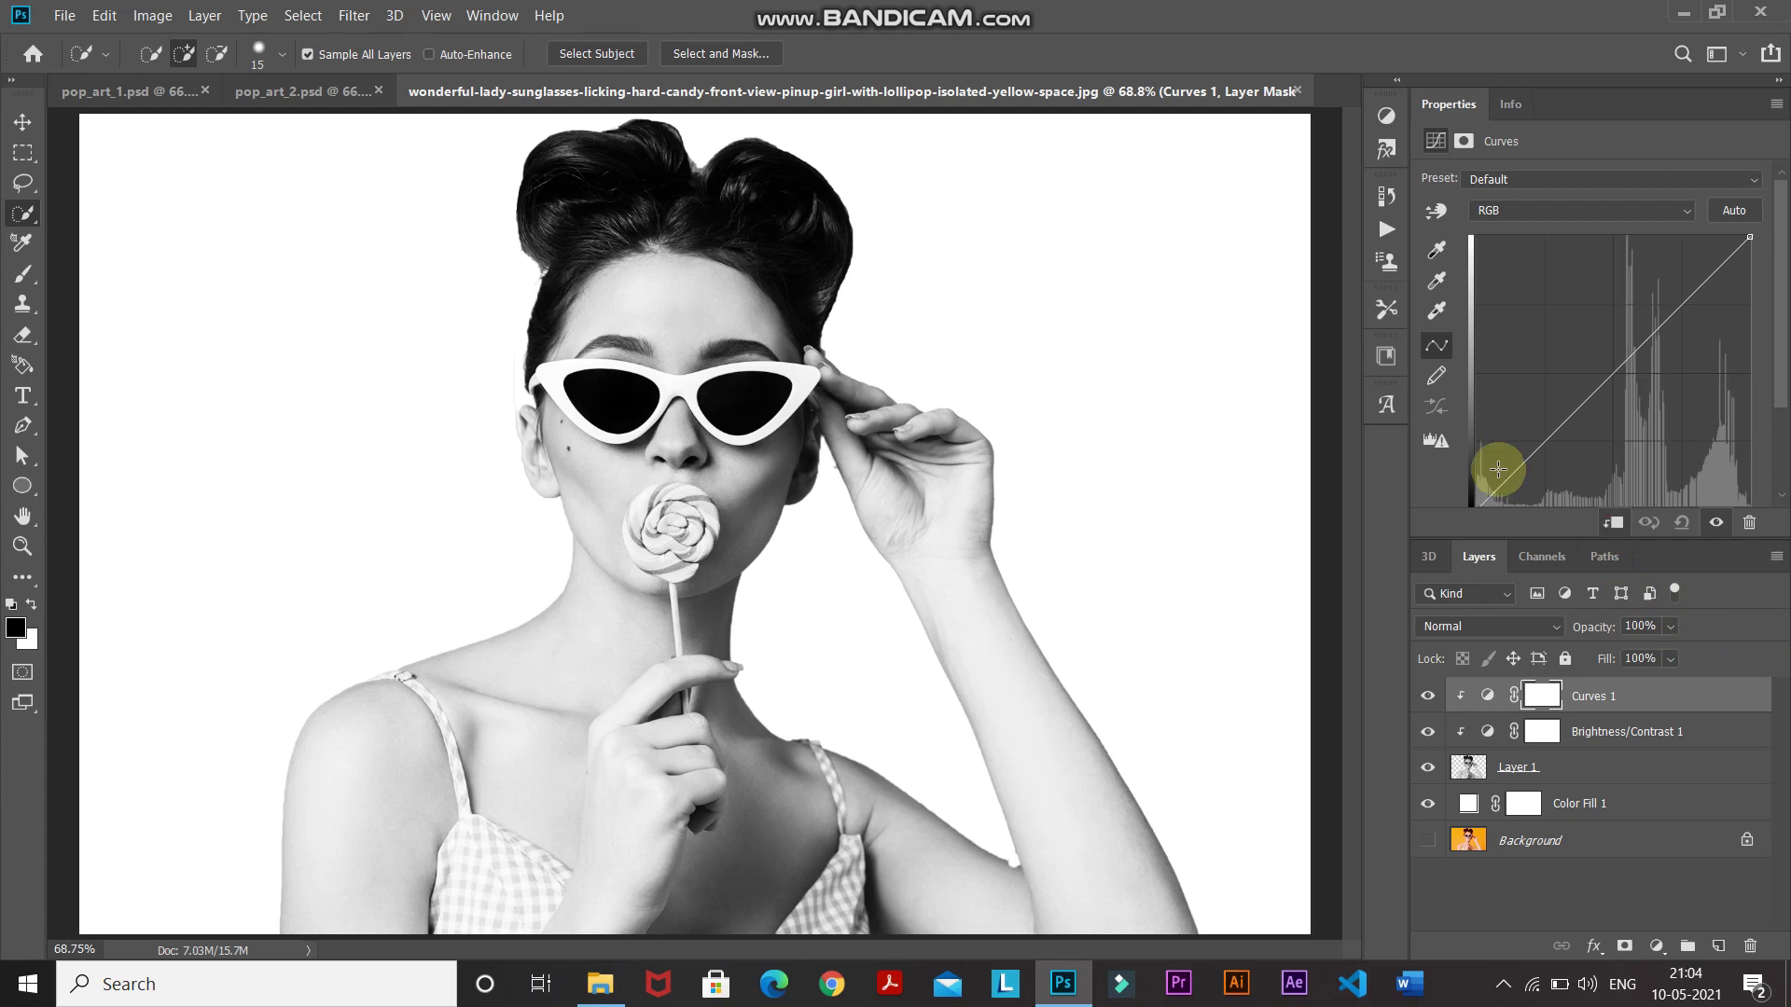
Step: Set the Curves white point by sampling the white sunglasses frame with a 5 by 5 Average sample size
left_click(1434, 313)
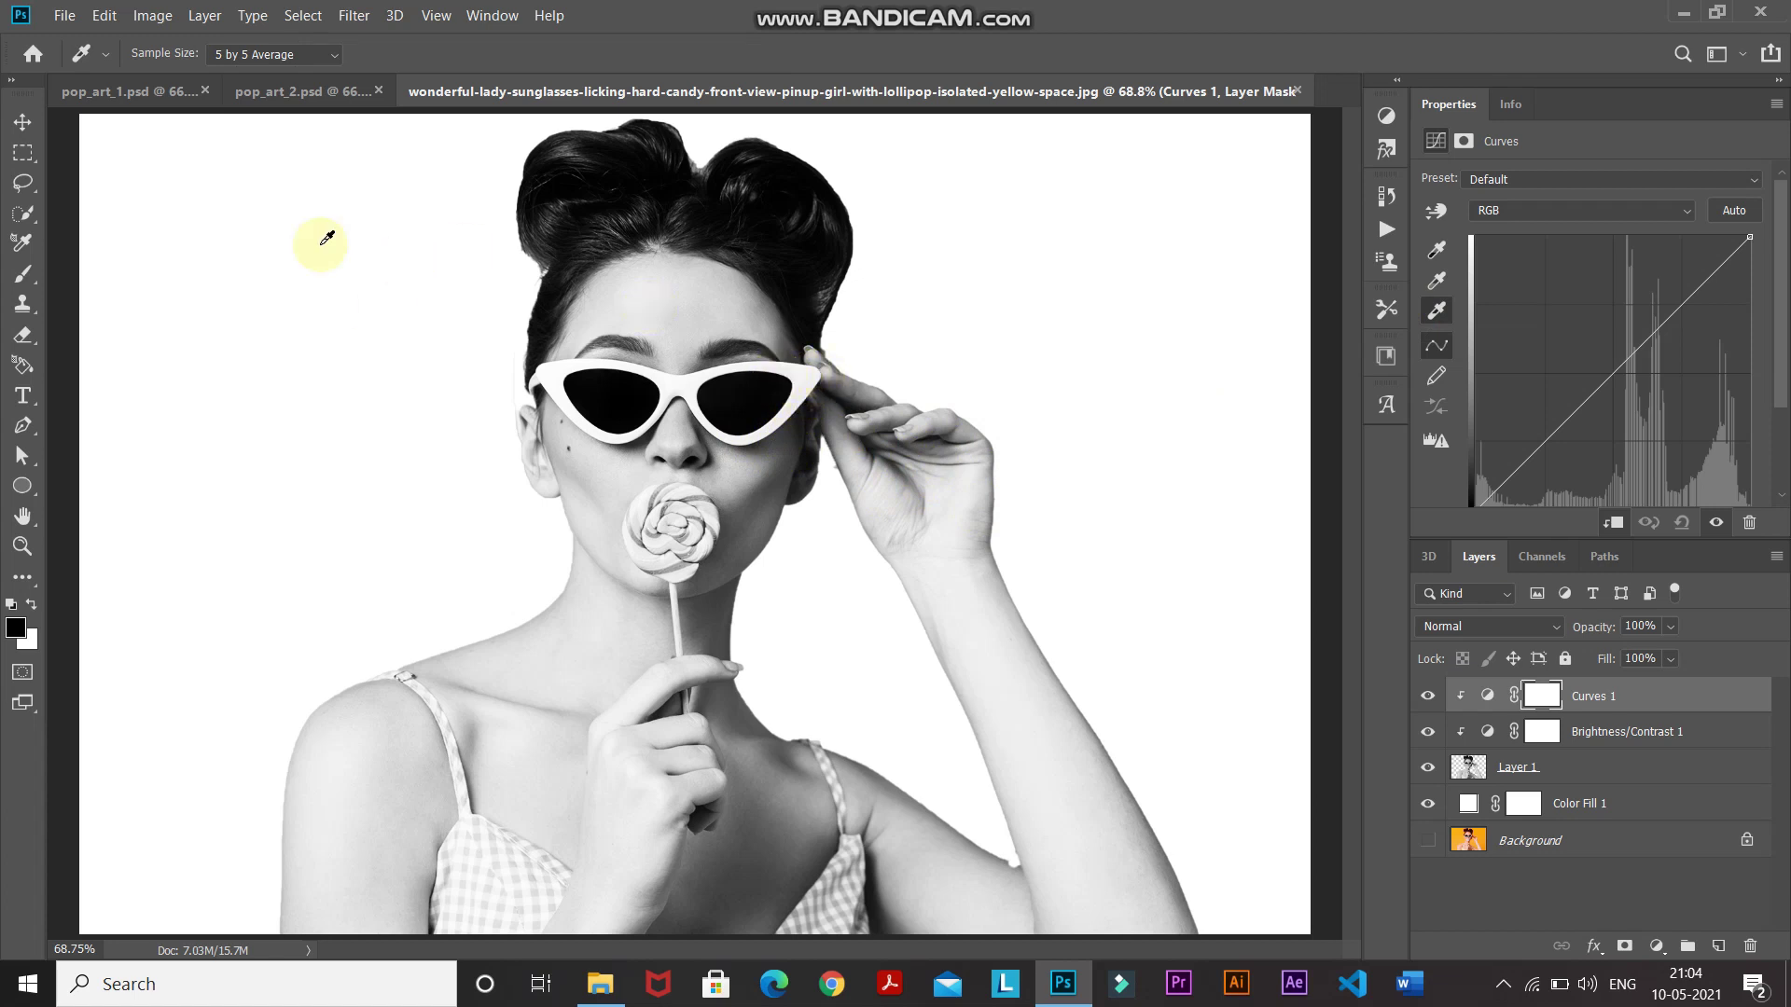
left_click(238, 56)
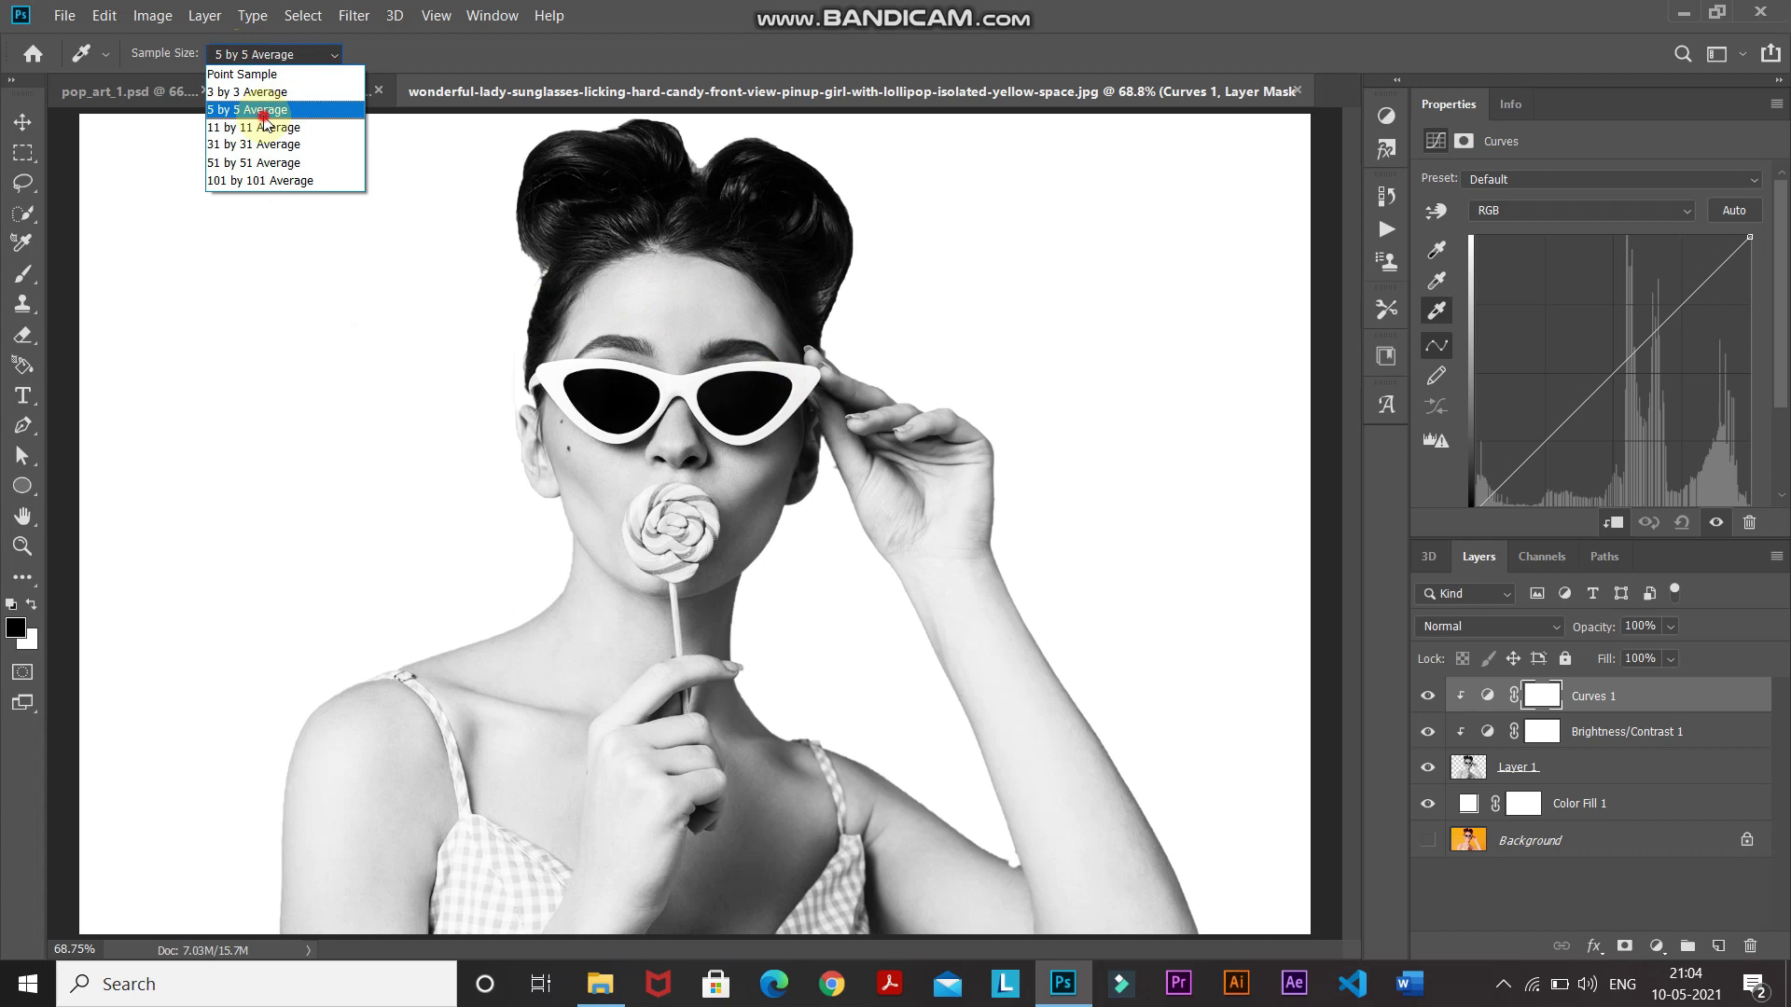
left_click(264, 111)
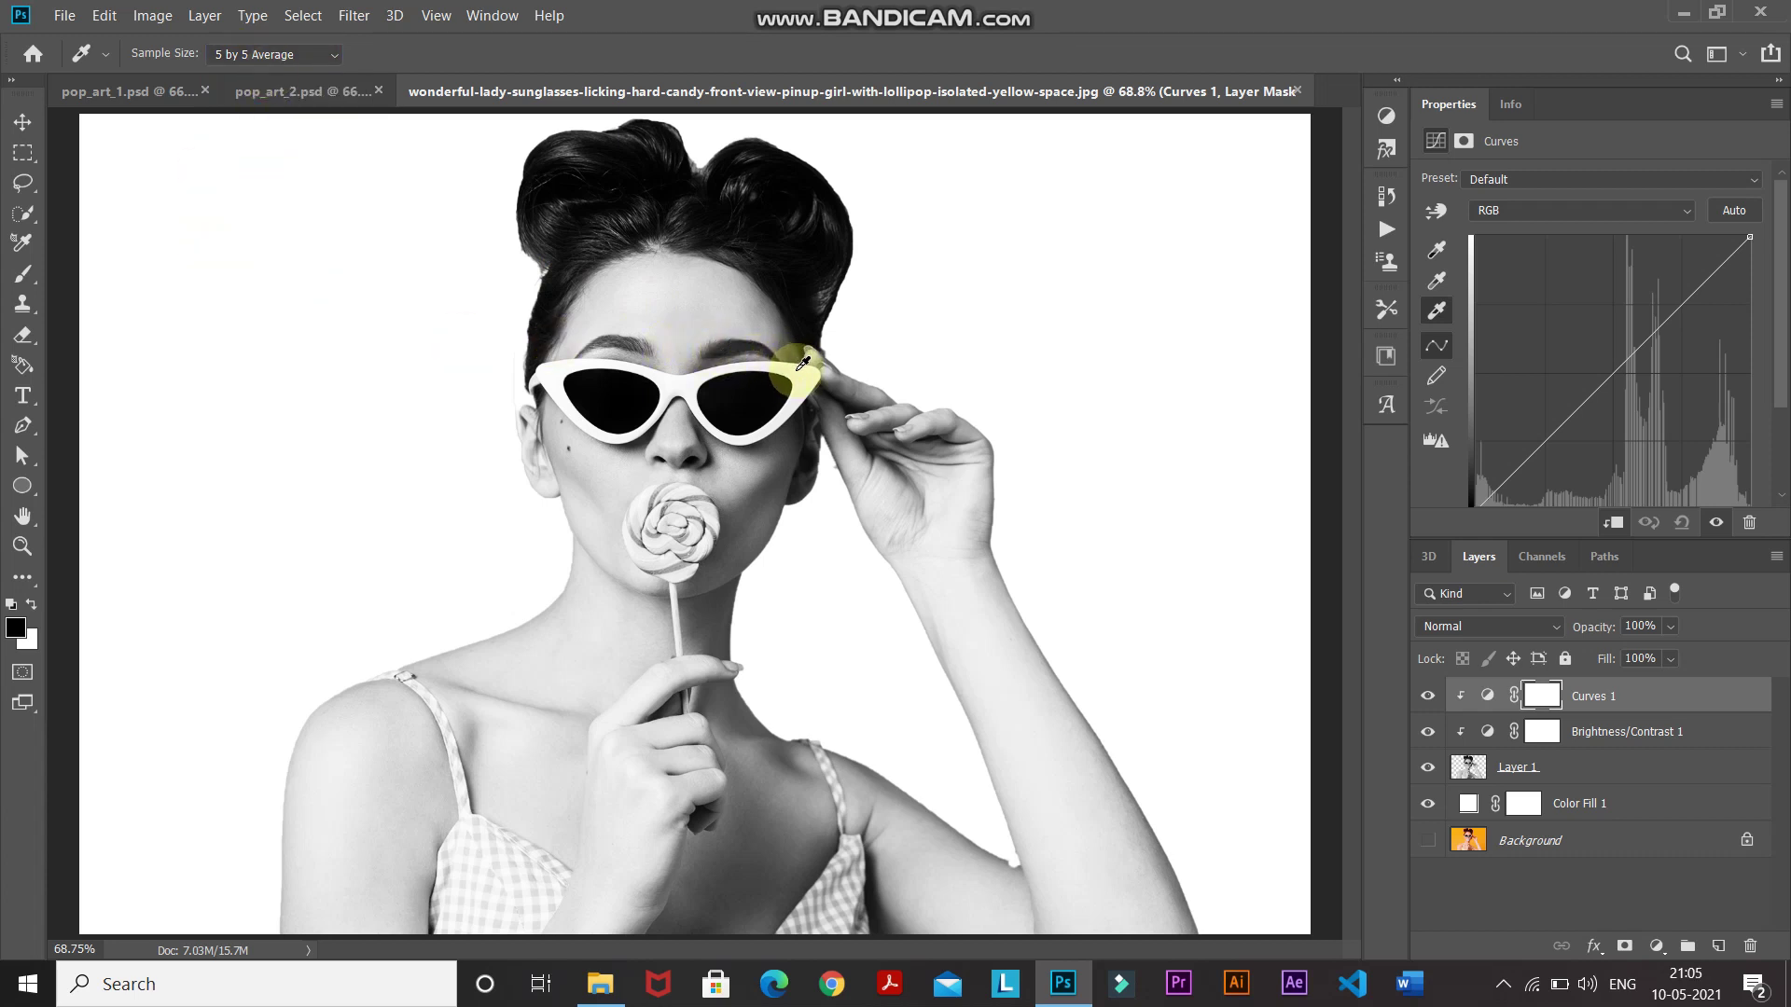
left_click(802, 364)
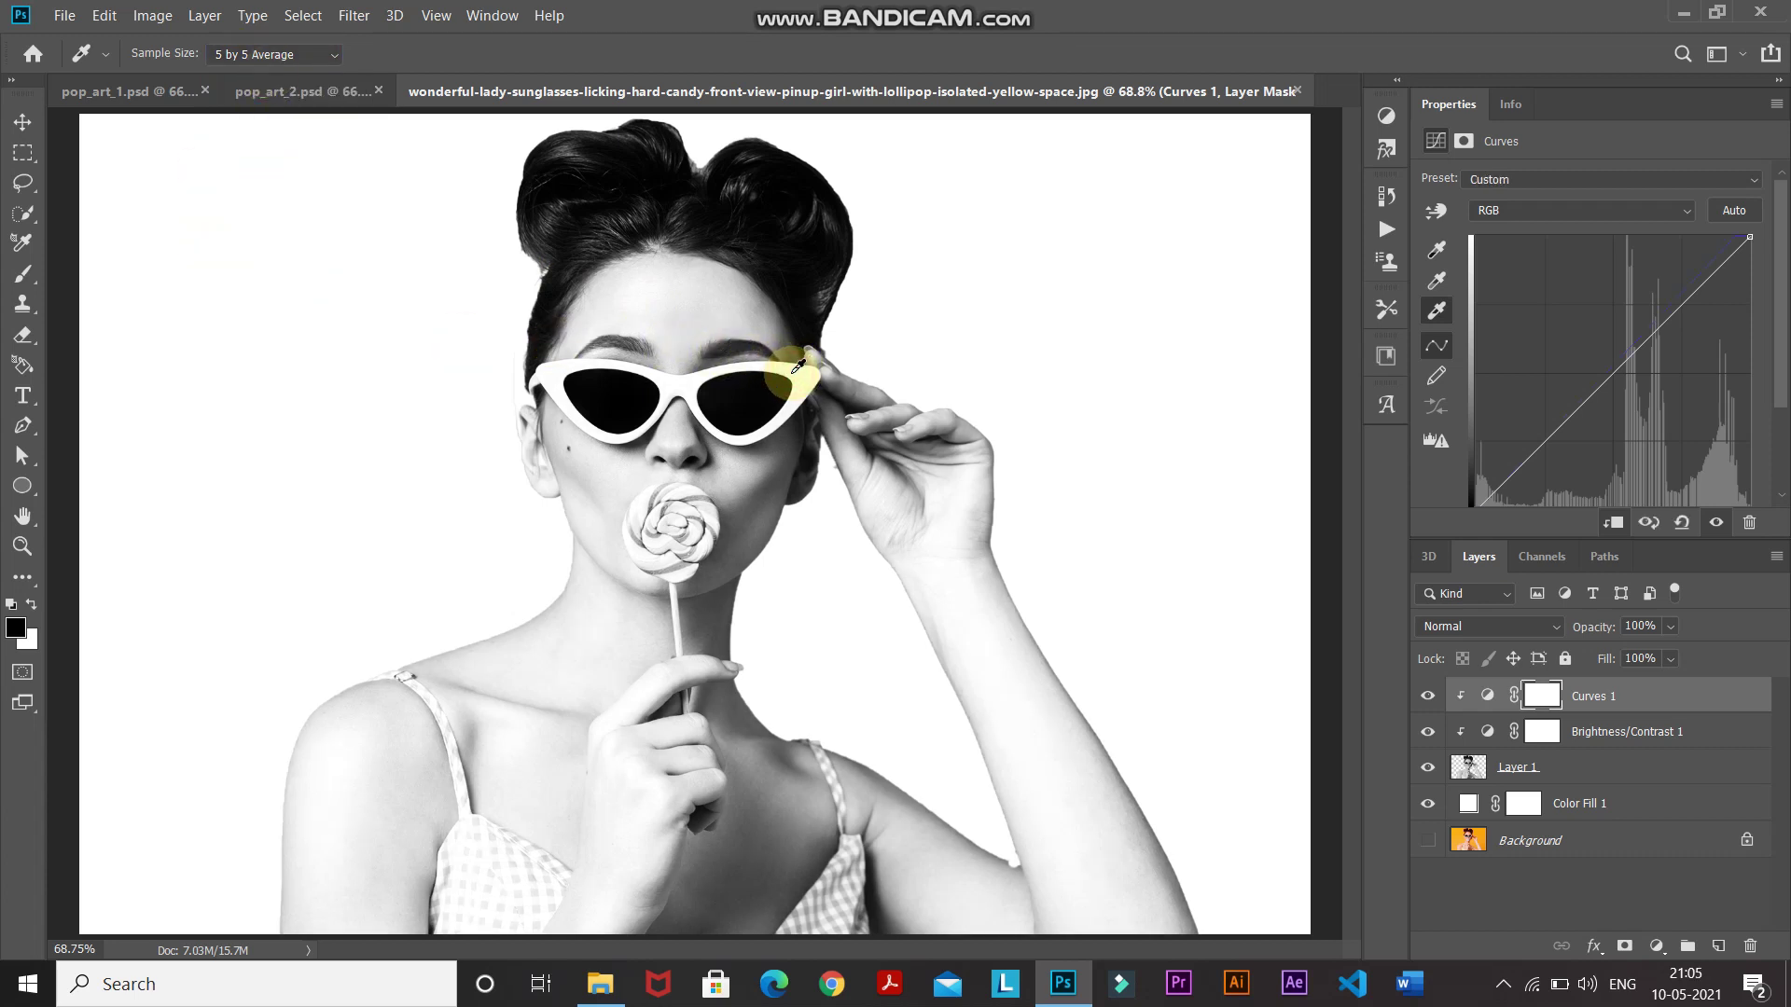
Step: Set the Curves black point from a dark area of the portrait, and compare the image with and without the Curves adjustment
left_click(1437, 254)
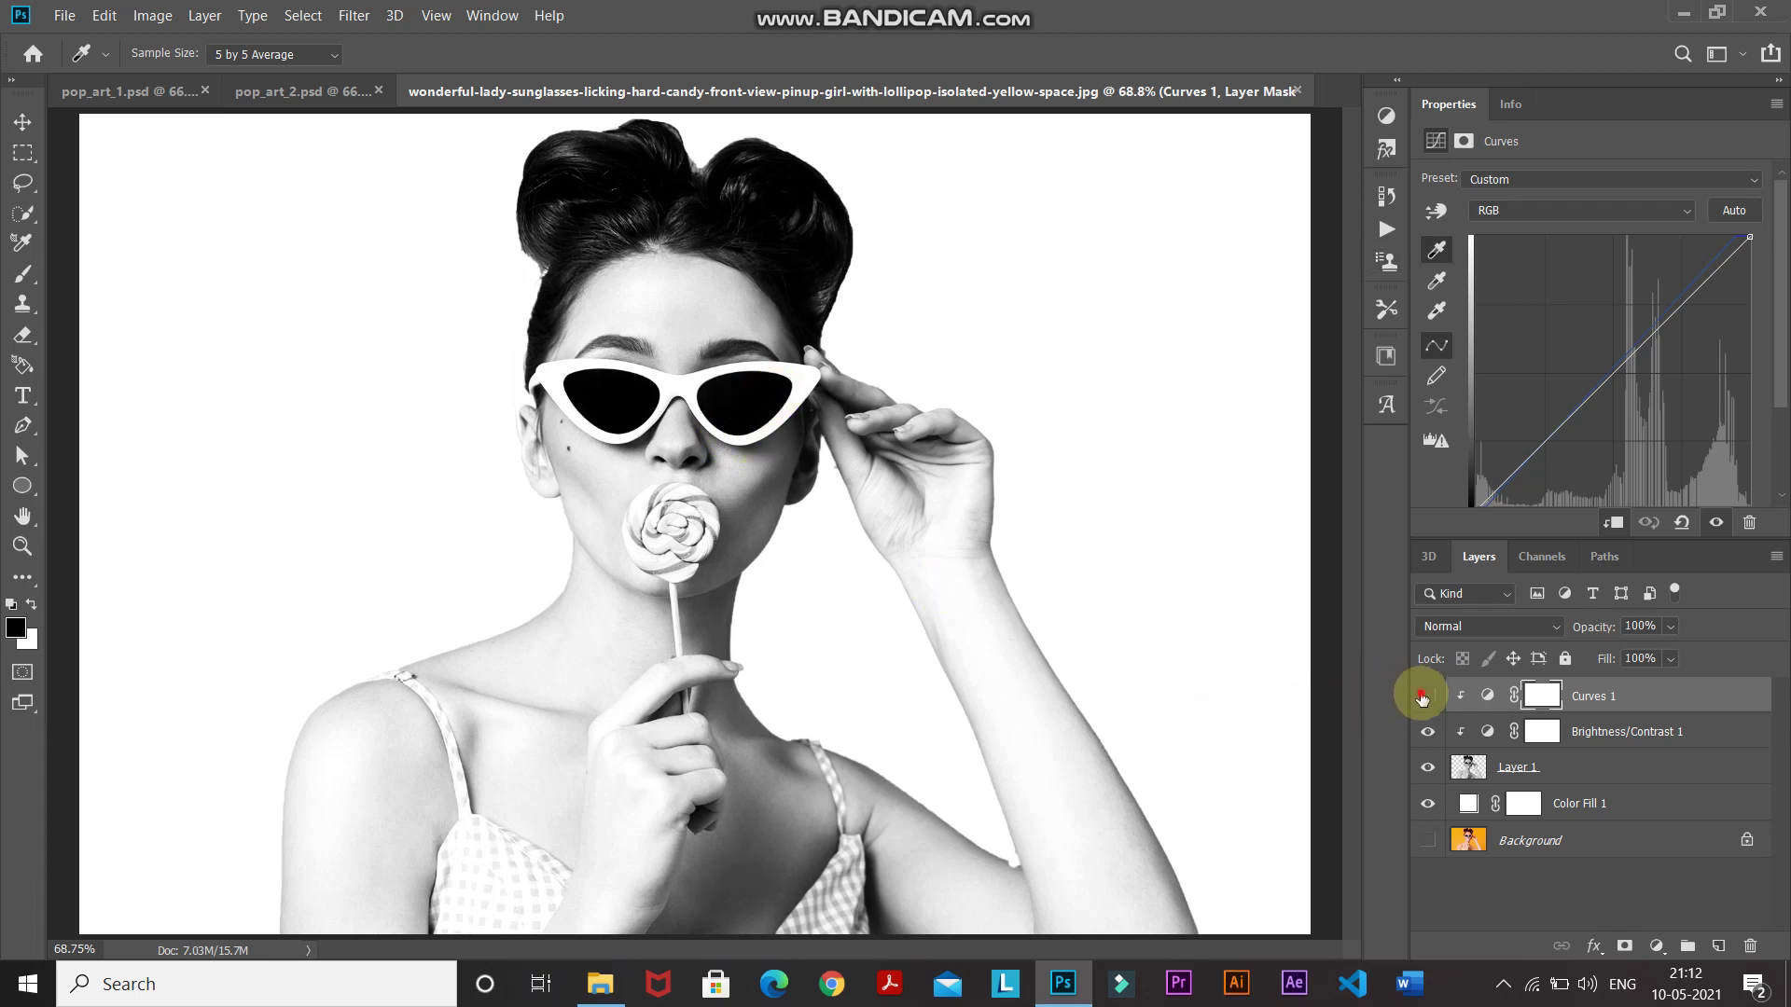
left_click(1422, 697)
left_click(1422, 697)
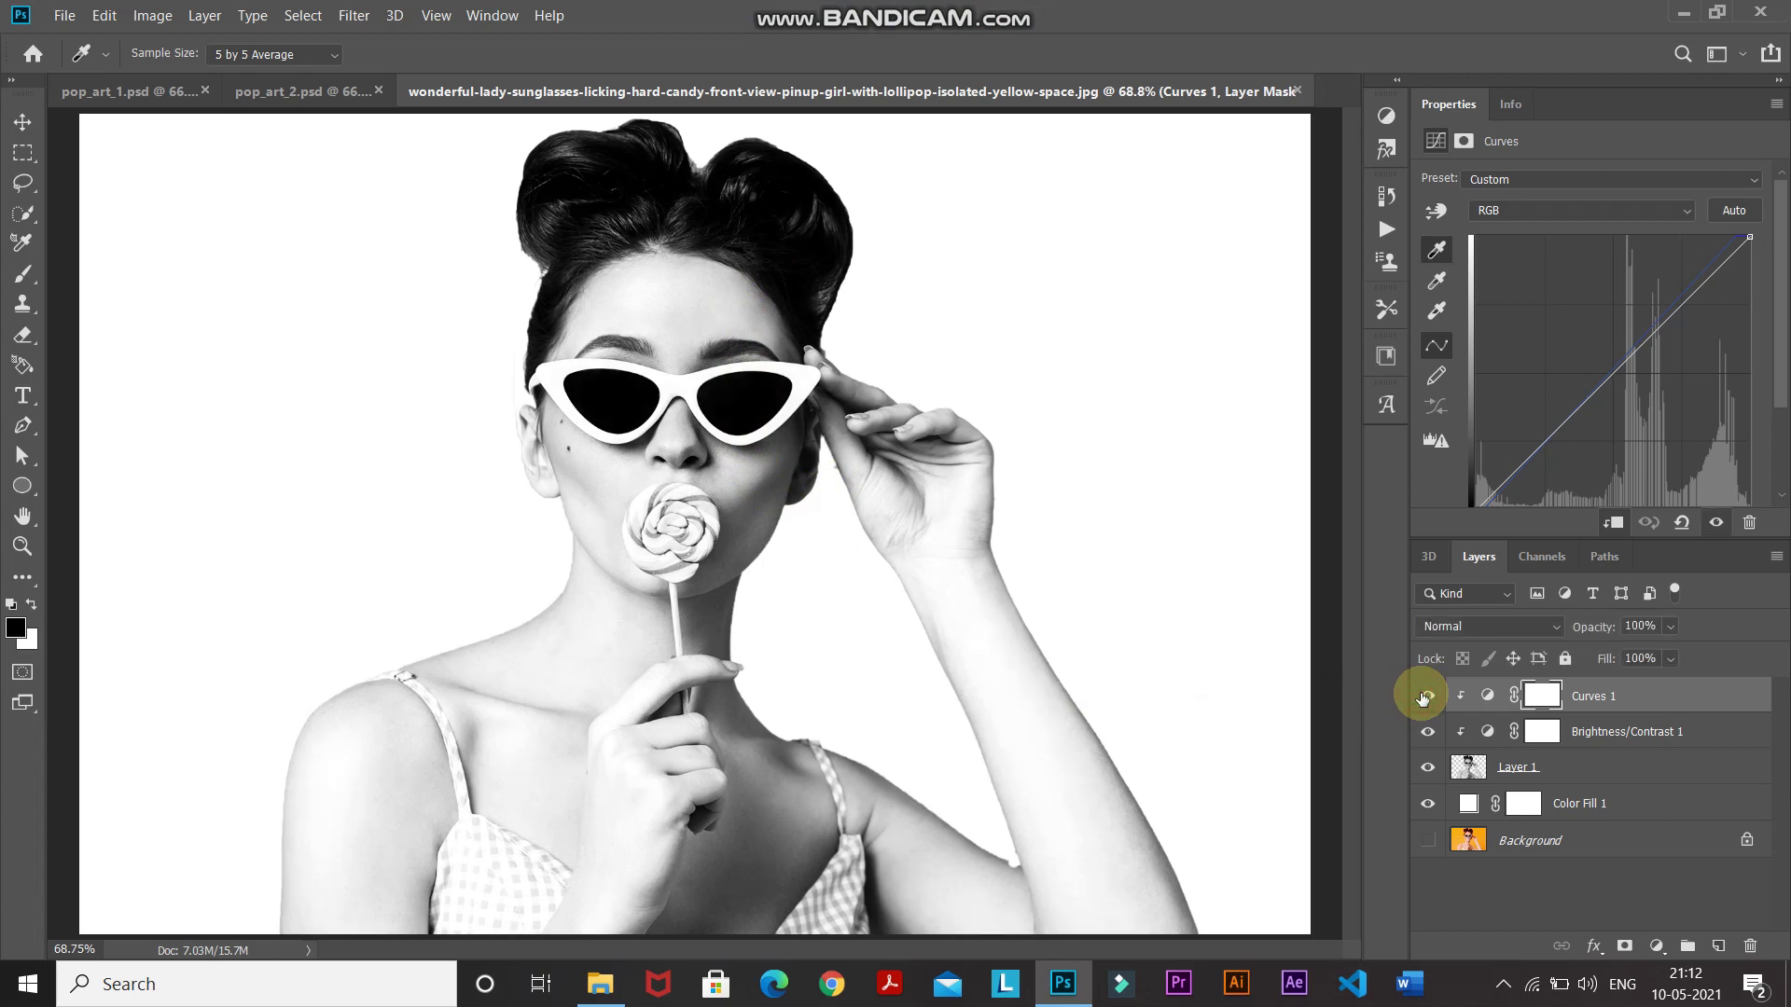
Step: Convert Curves 1, Brightness/Contrast 1 and Layer 1 together into a single smart object
left_click(1621, 774, "shift")
key("w")
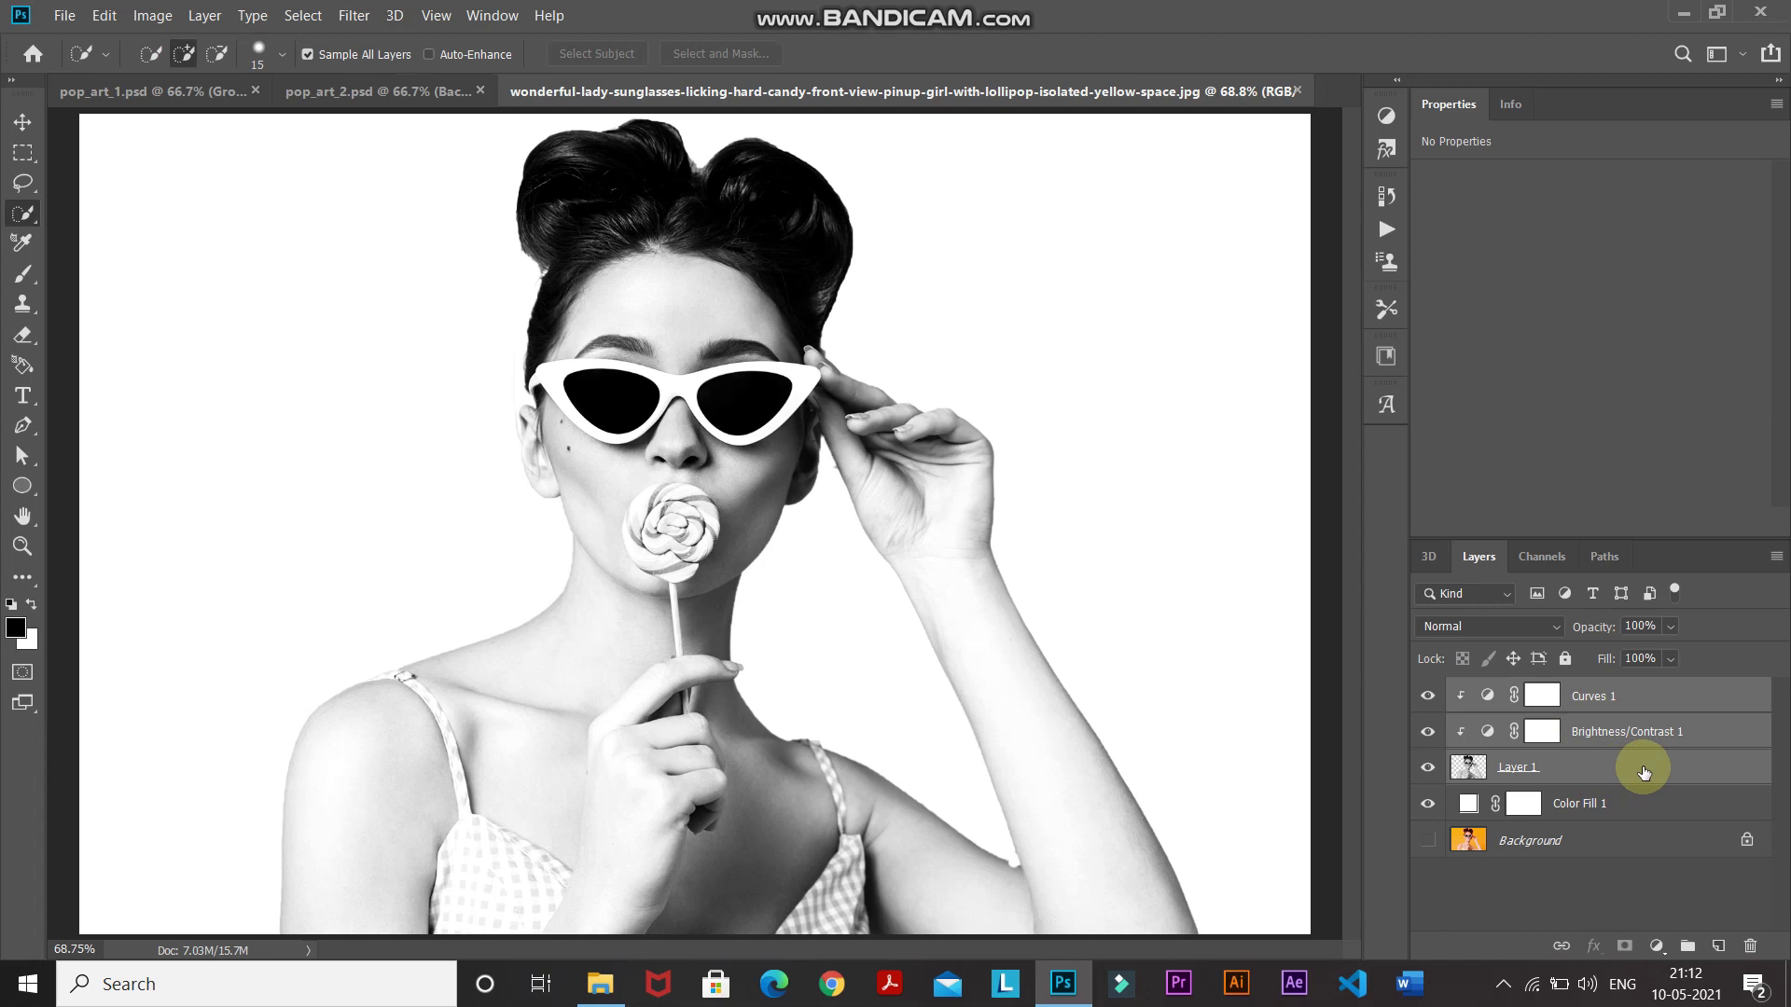
right_click(1643, 770)
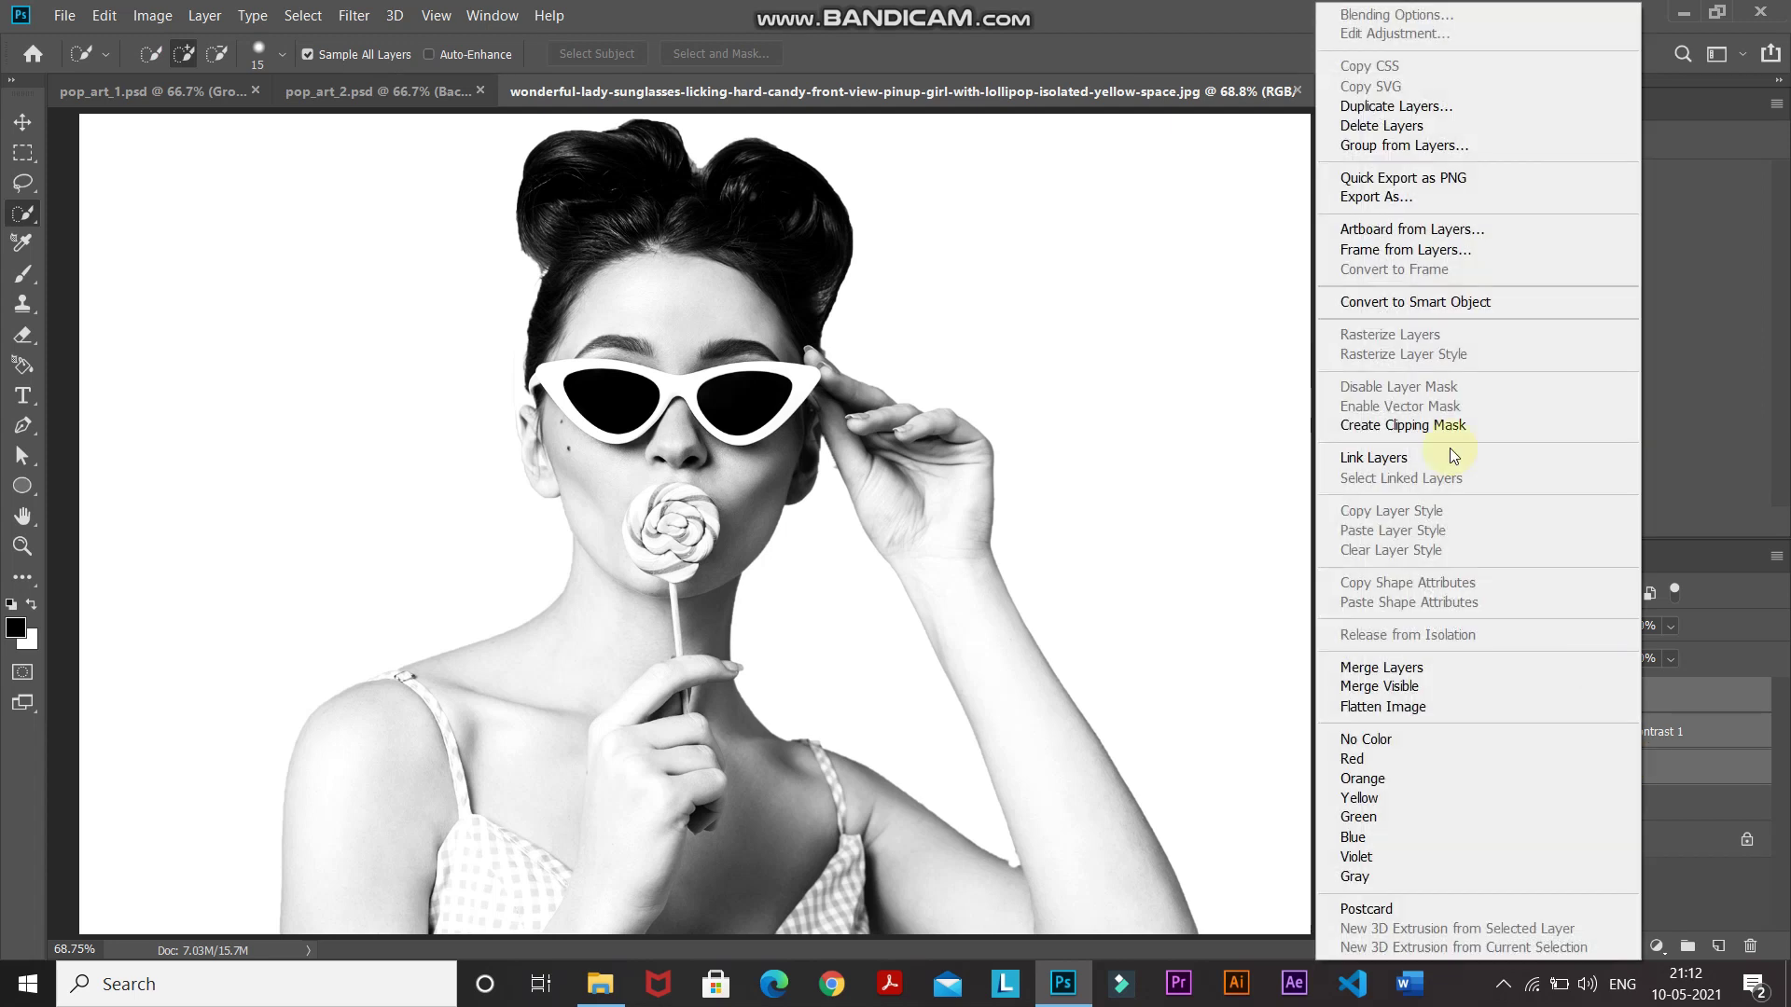
left_click(1388, 310)
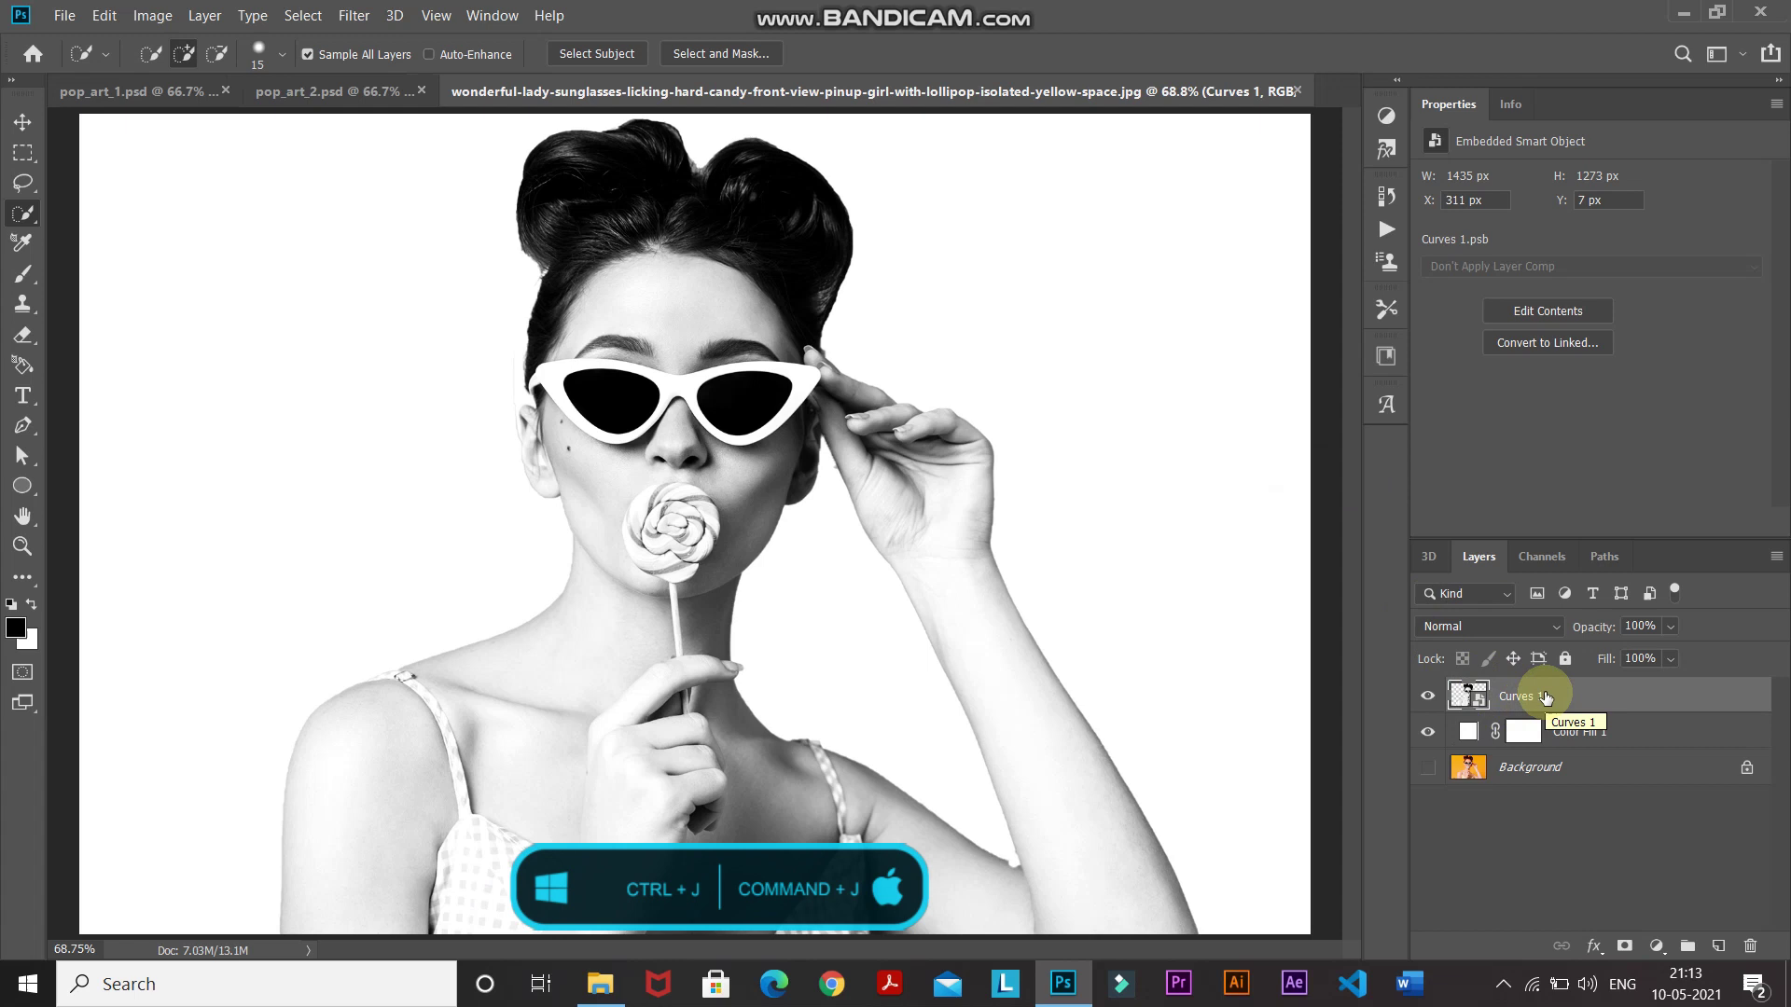
Step: Duplicate the Curves 1 smart object and rename the copy as Edges
key("ctrl+j")
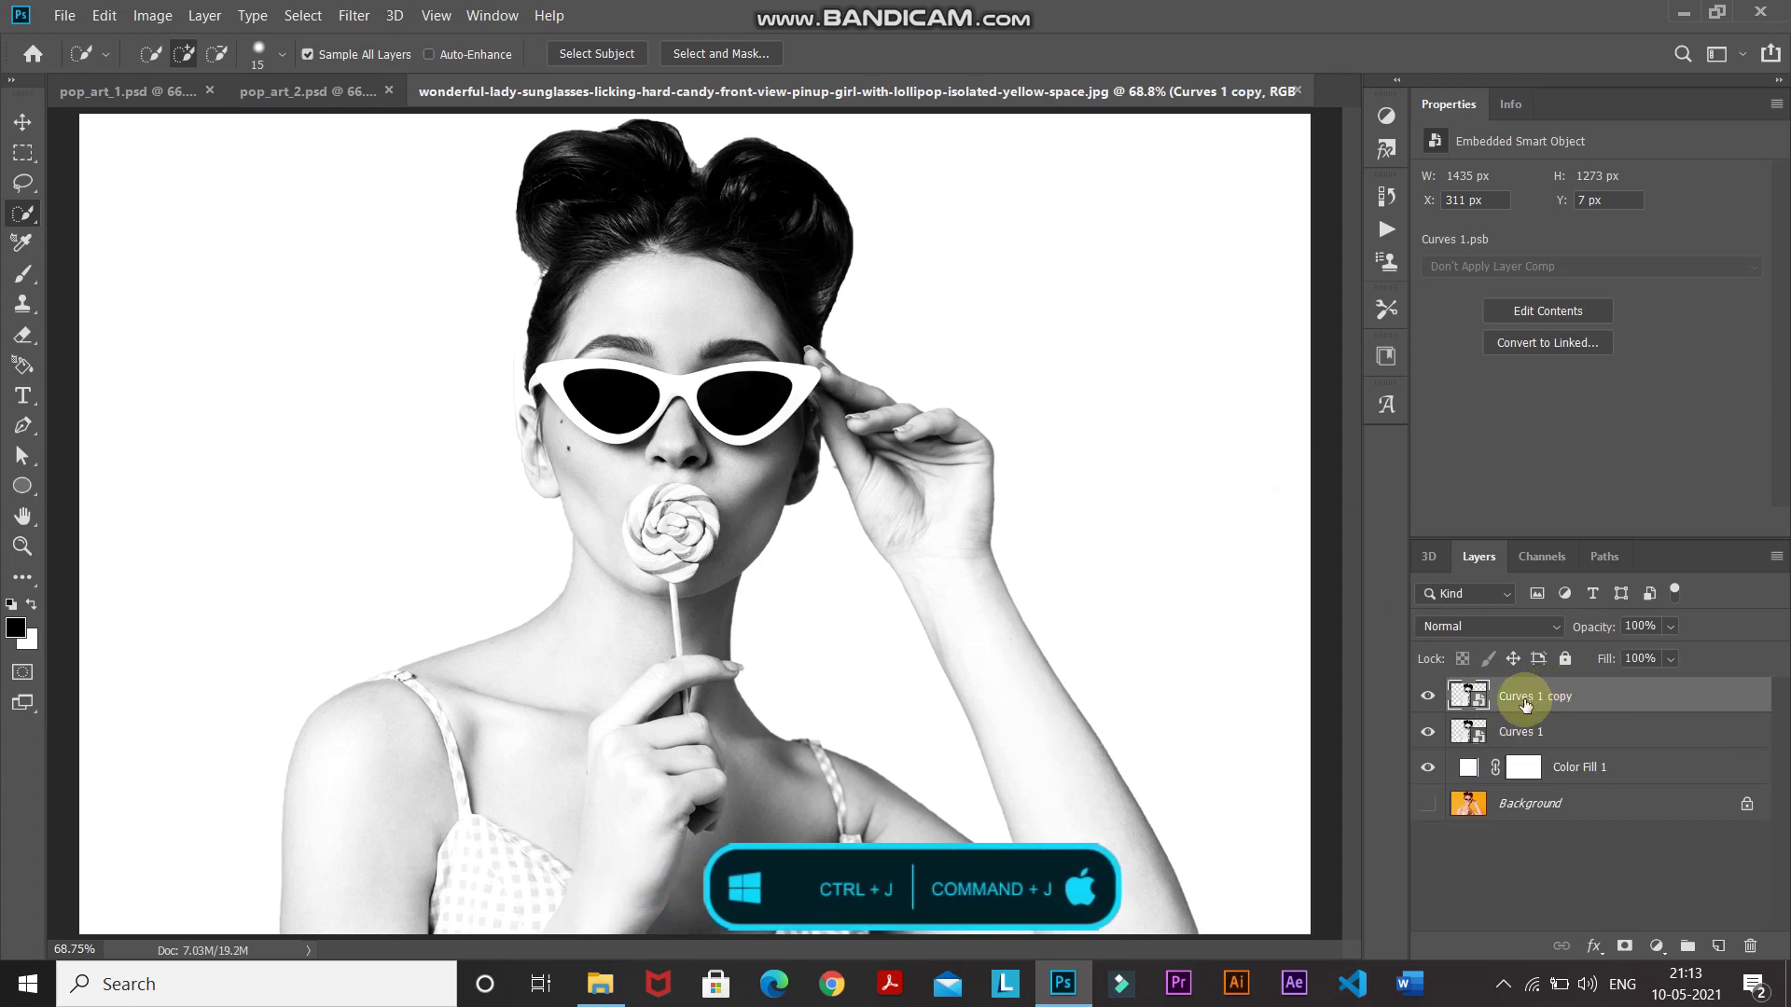
double_click(1520, 697)
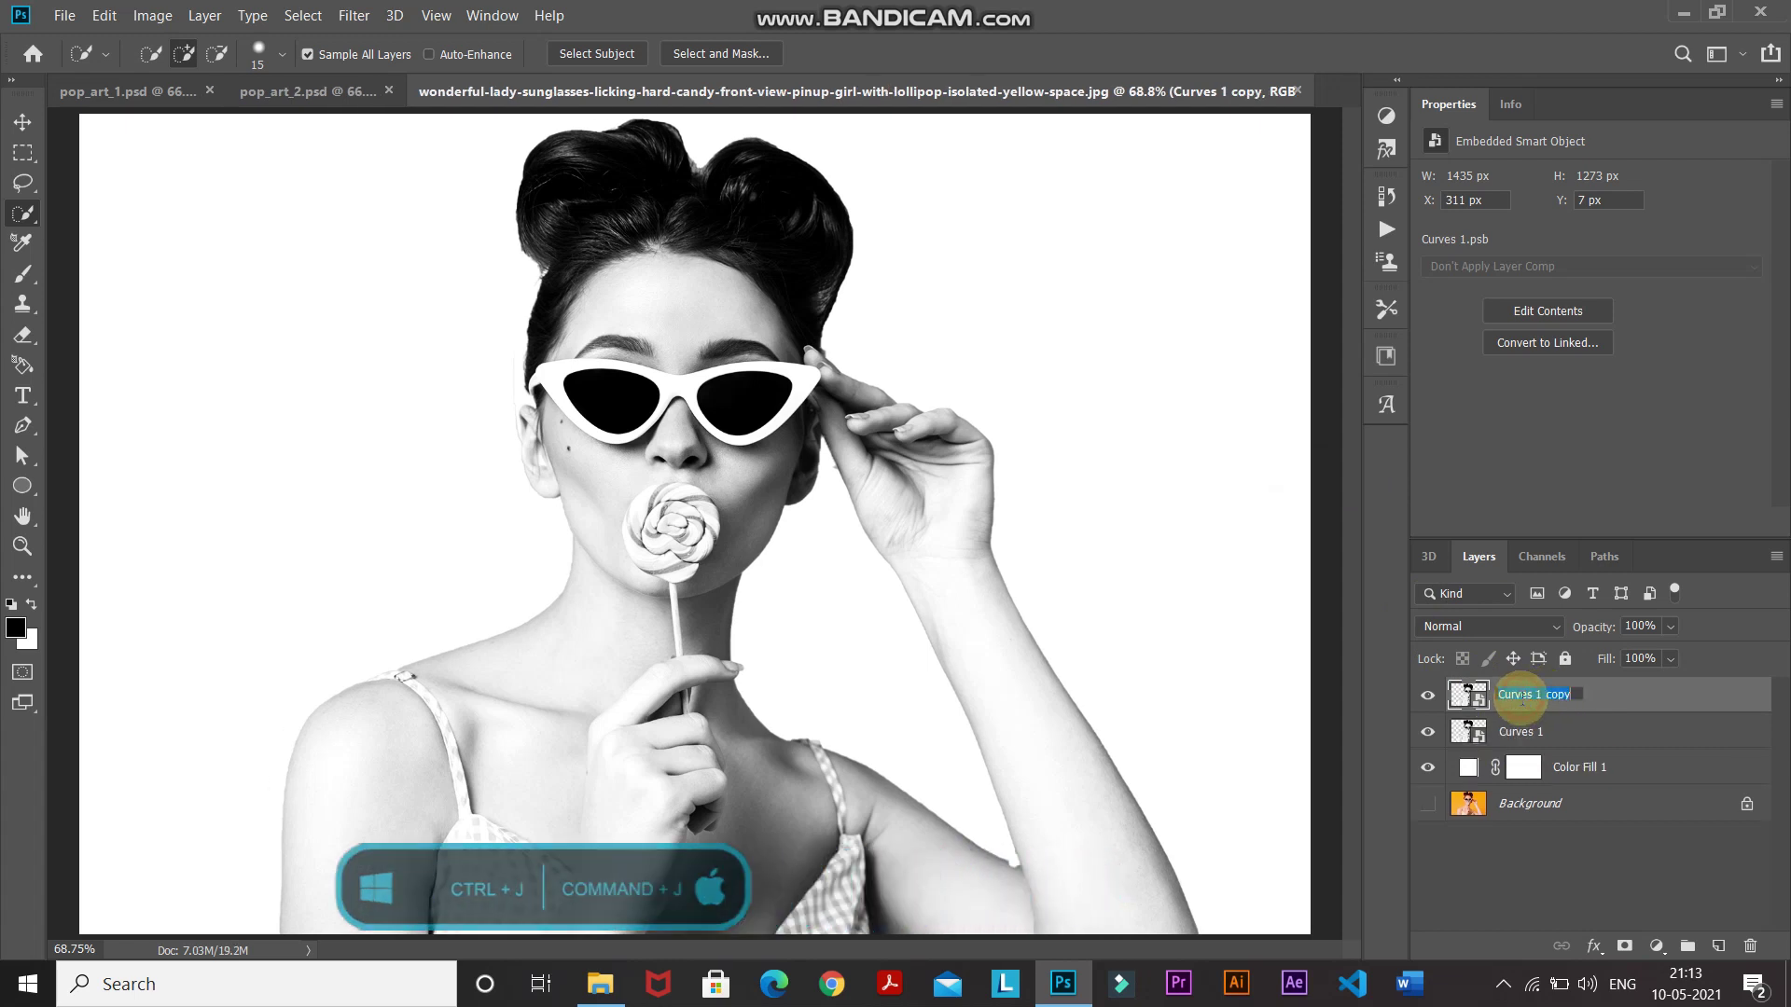
type("Edges")
key("Return")
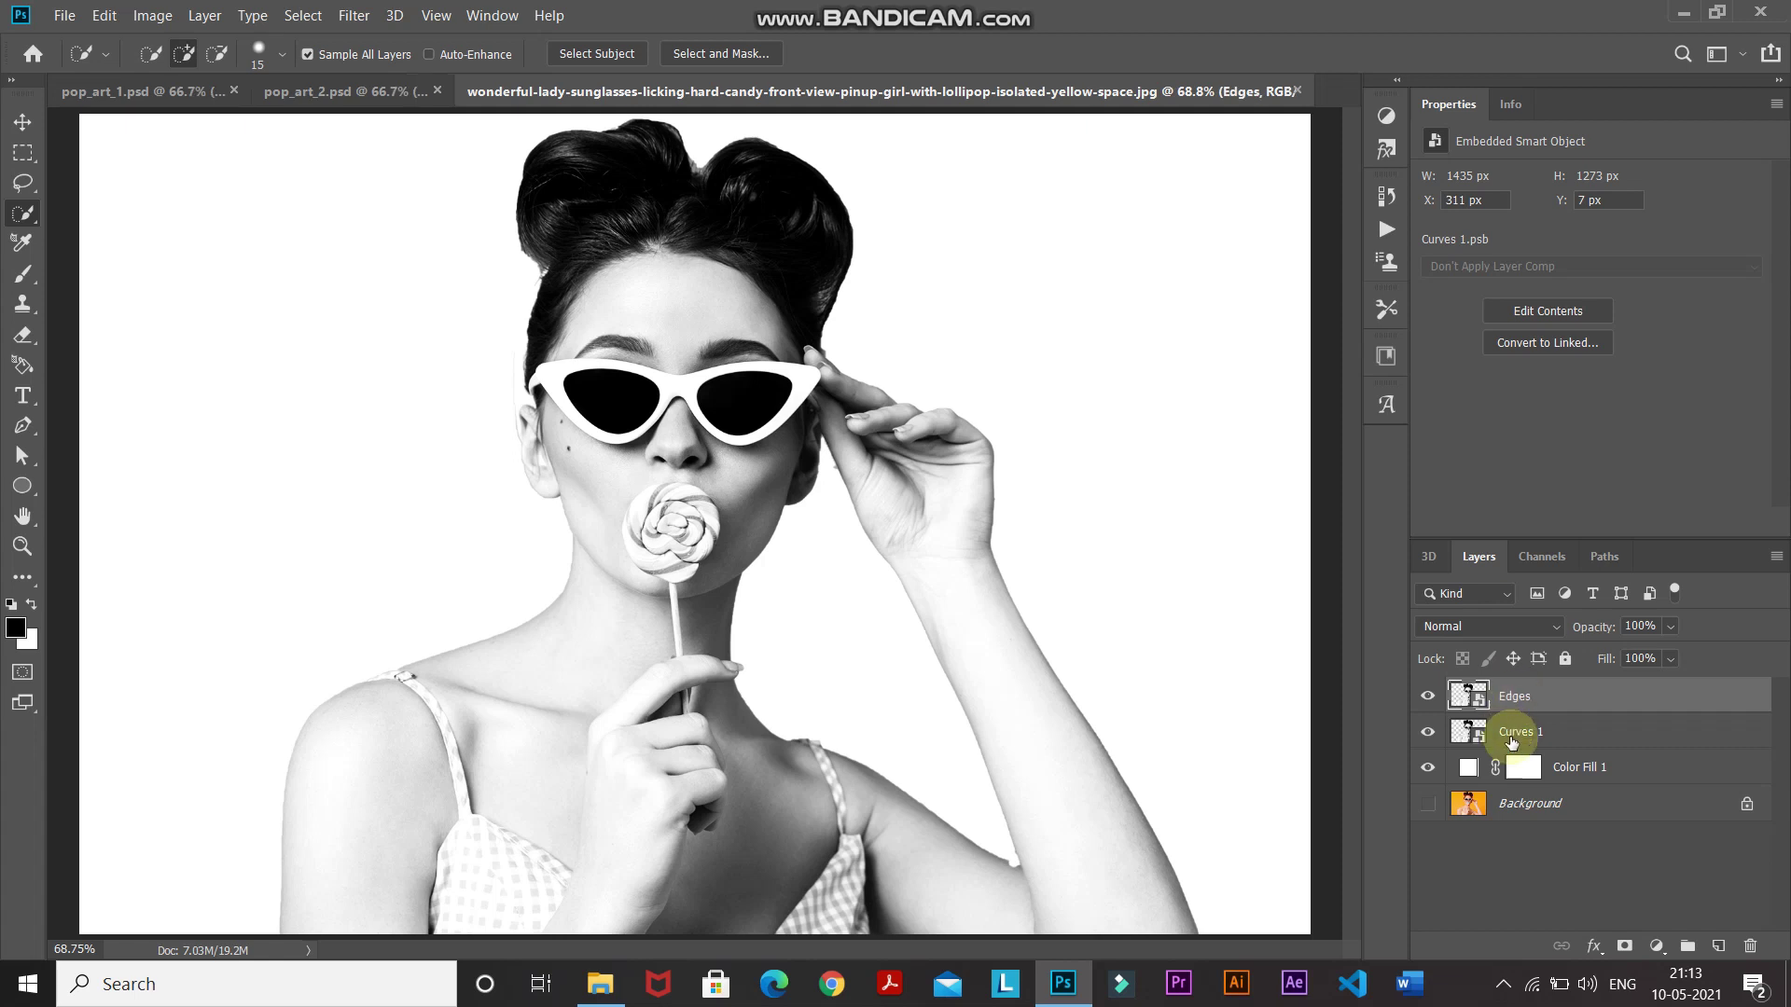
Step: Rename the original smart object as Model and hide the Edges layer
double_click(1512, 732)
type("Model")
key("Return")
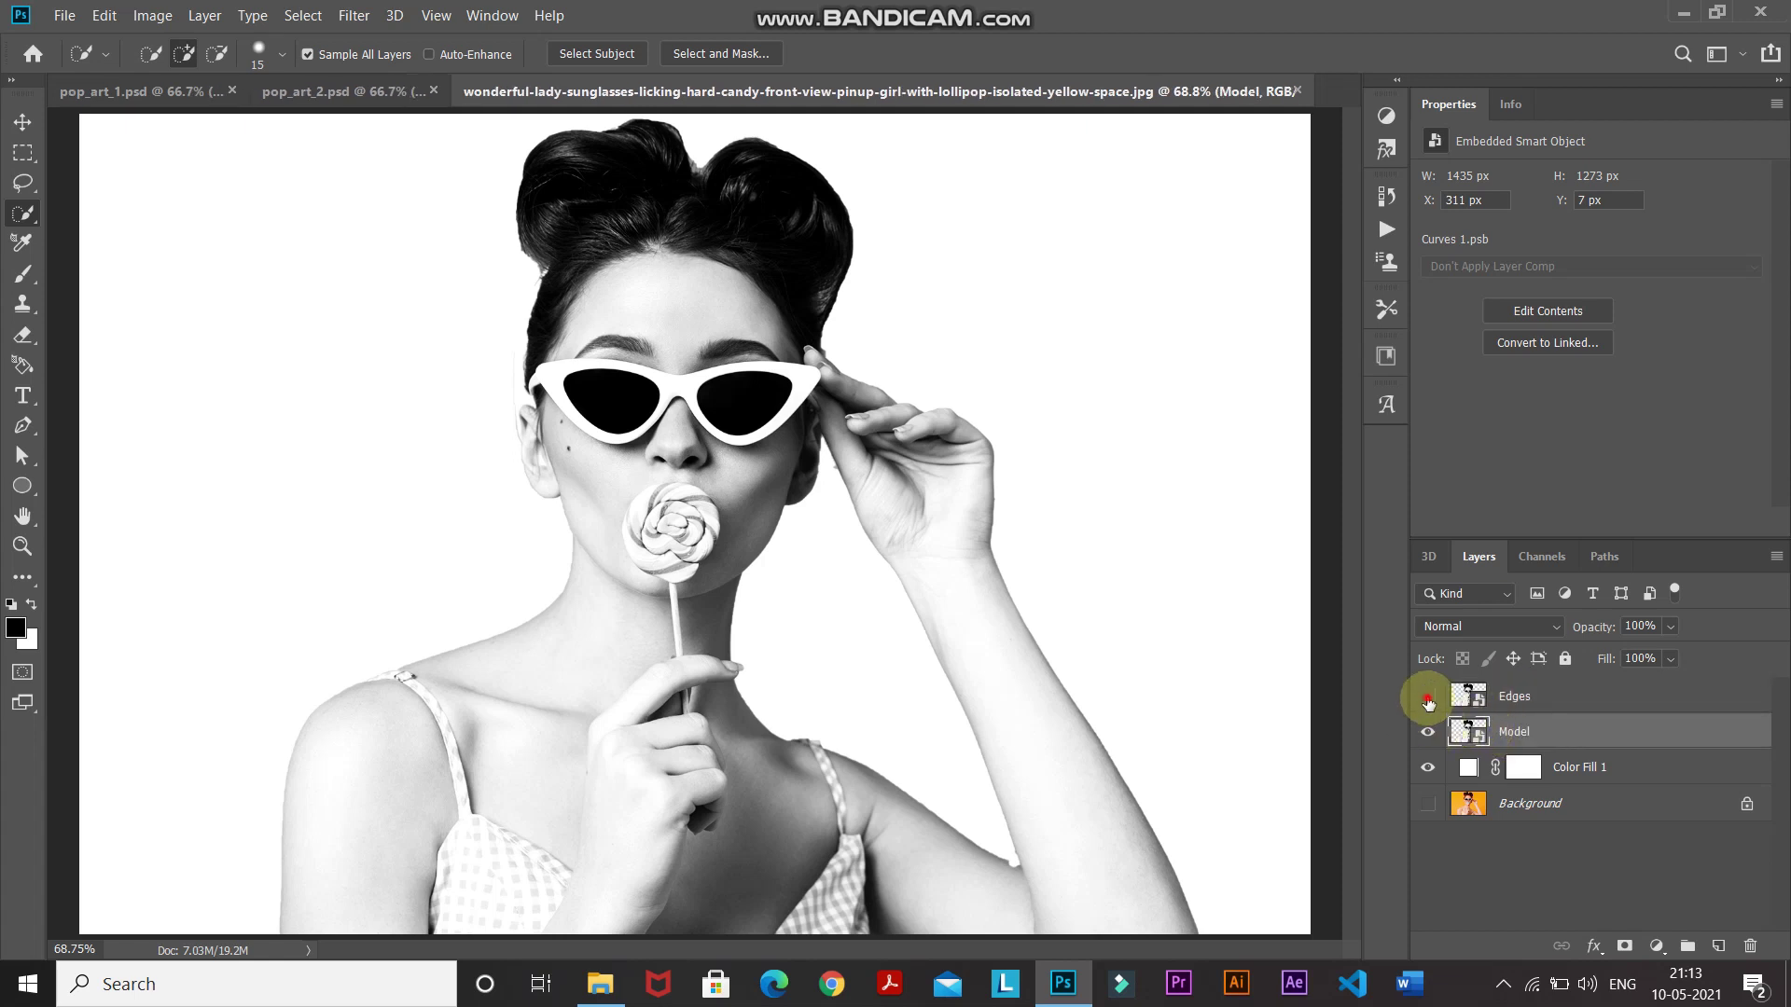
left_click(1427, 699)
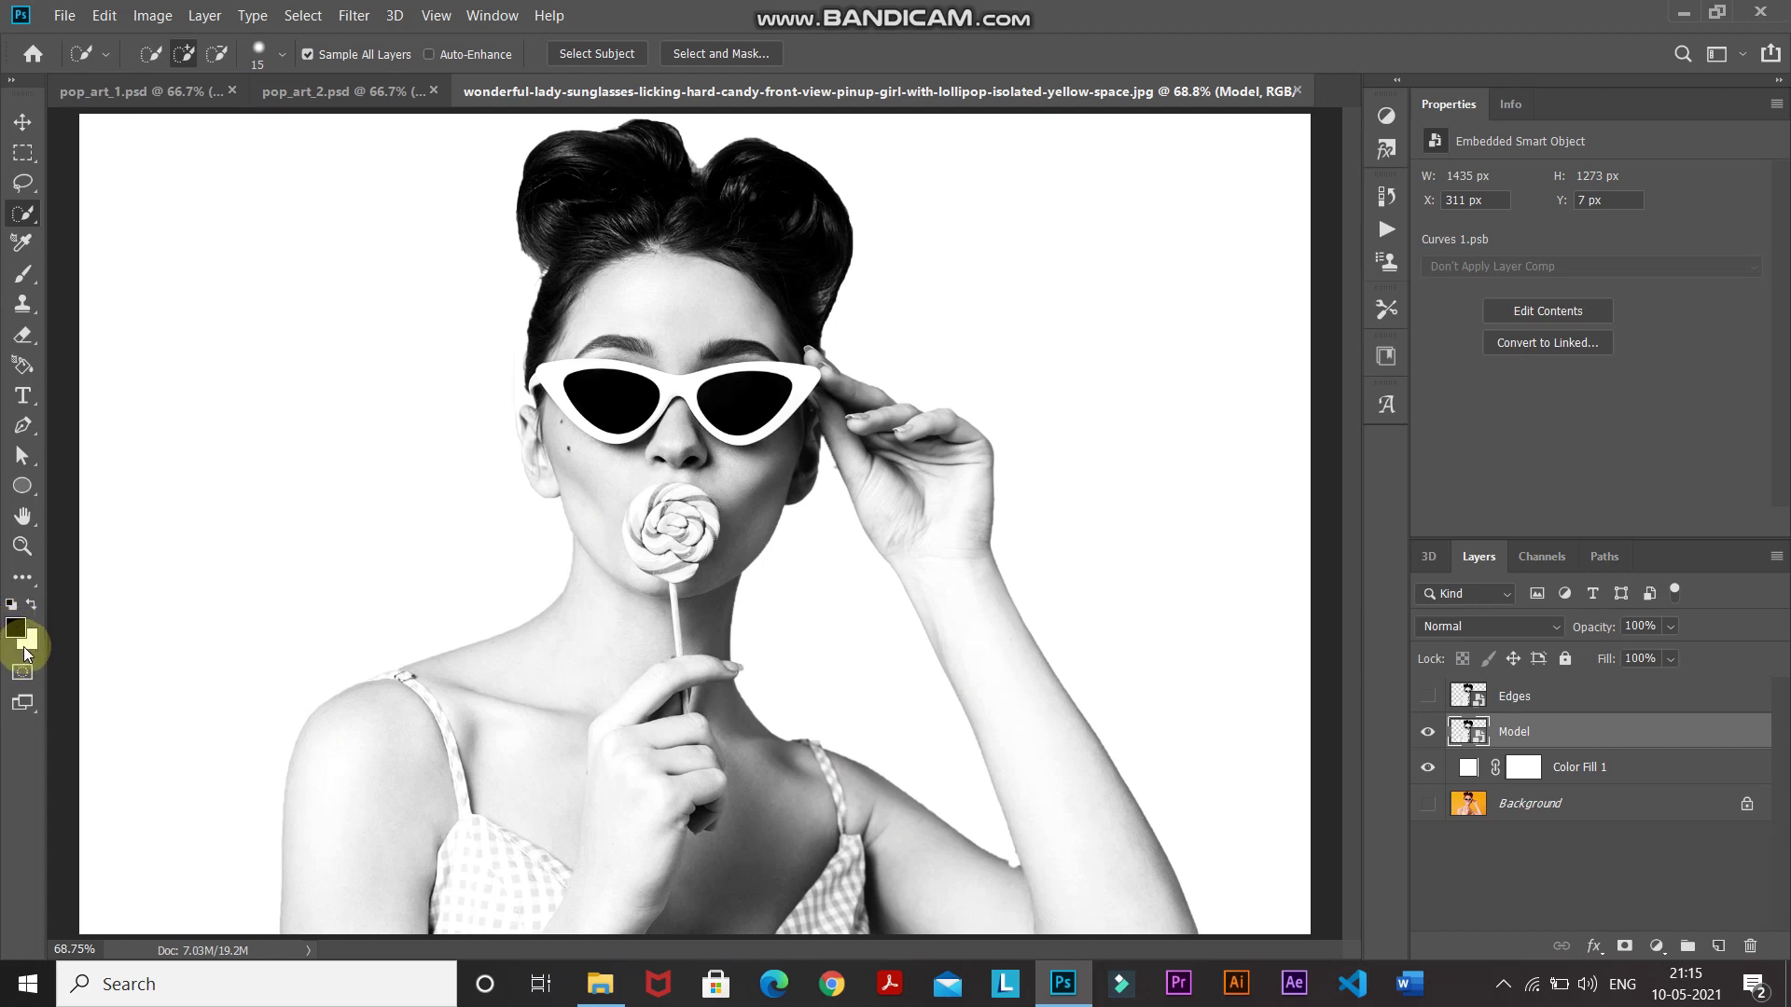
Step: Apply the Filter Gallery's Halftone Pattern to the Model layer in default black and white, with size 2, contrast 40 and pattern type Dot
key("d")
key("d")
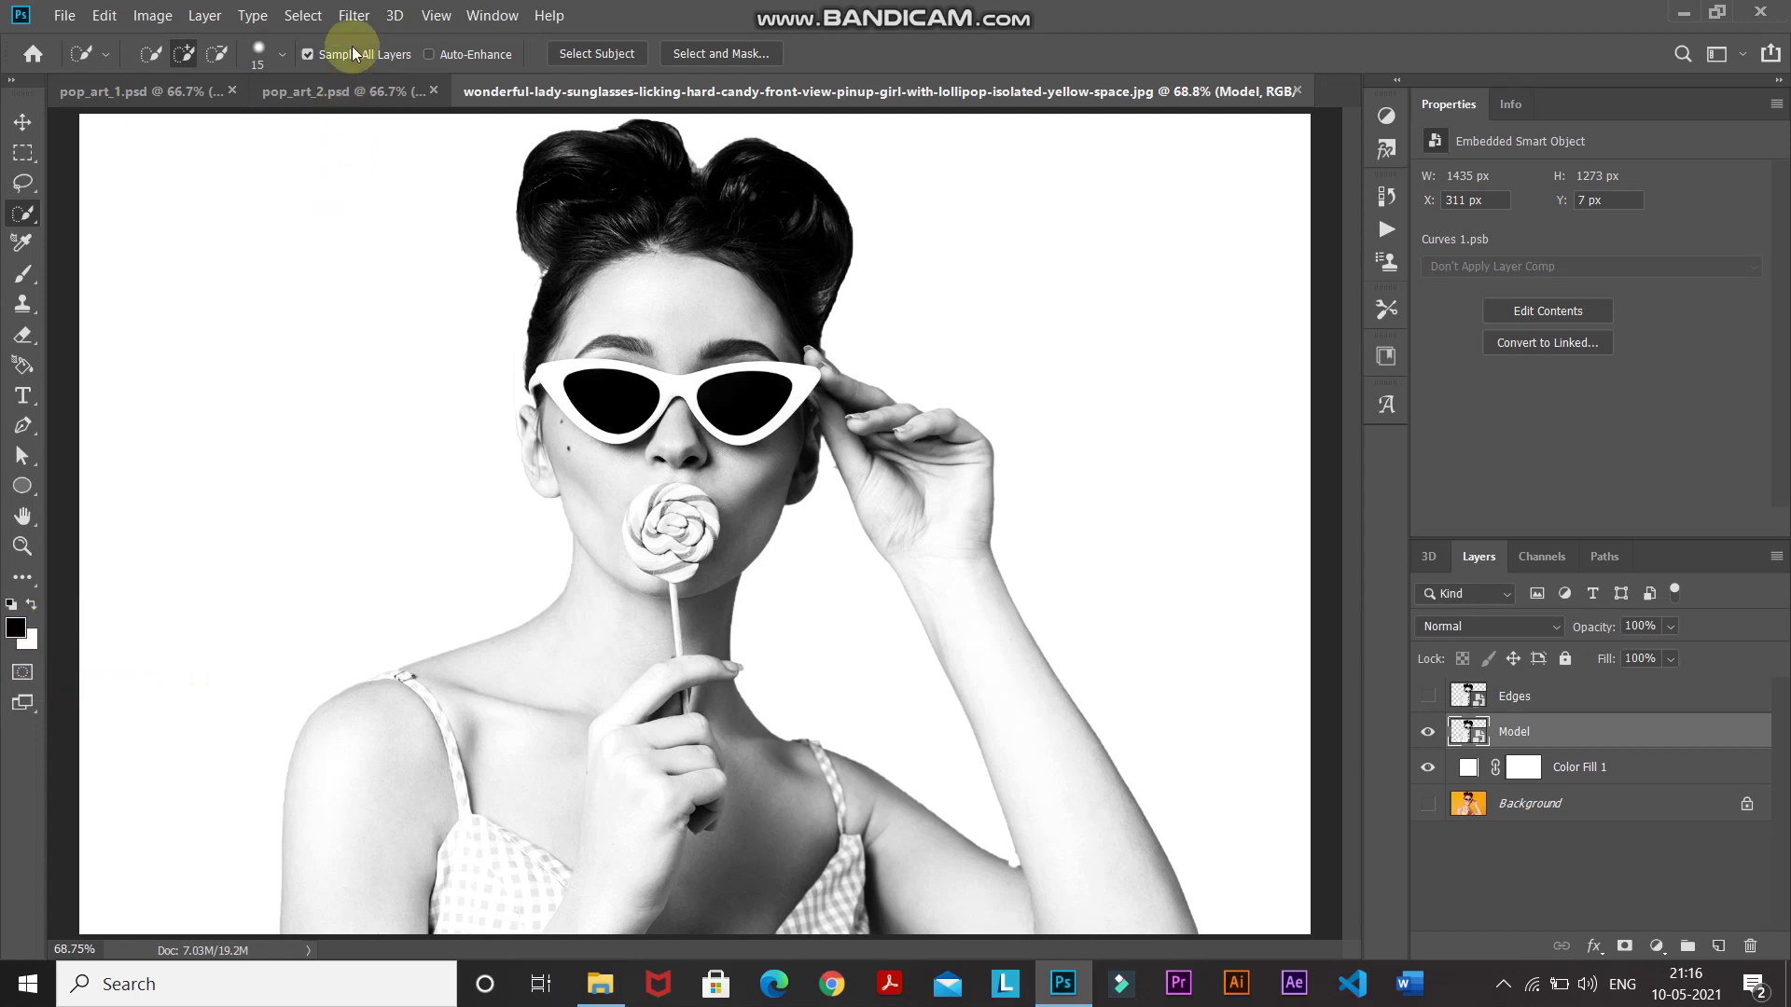
left_click(353, 15)
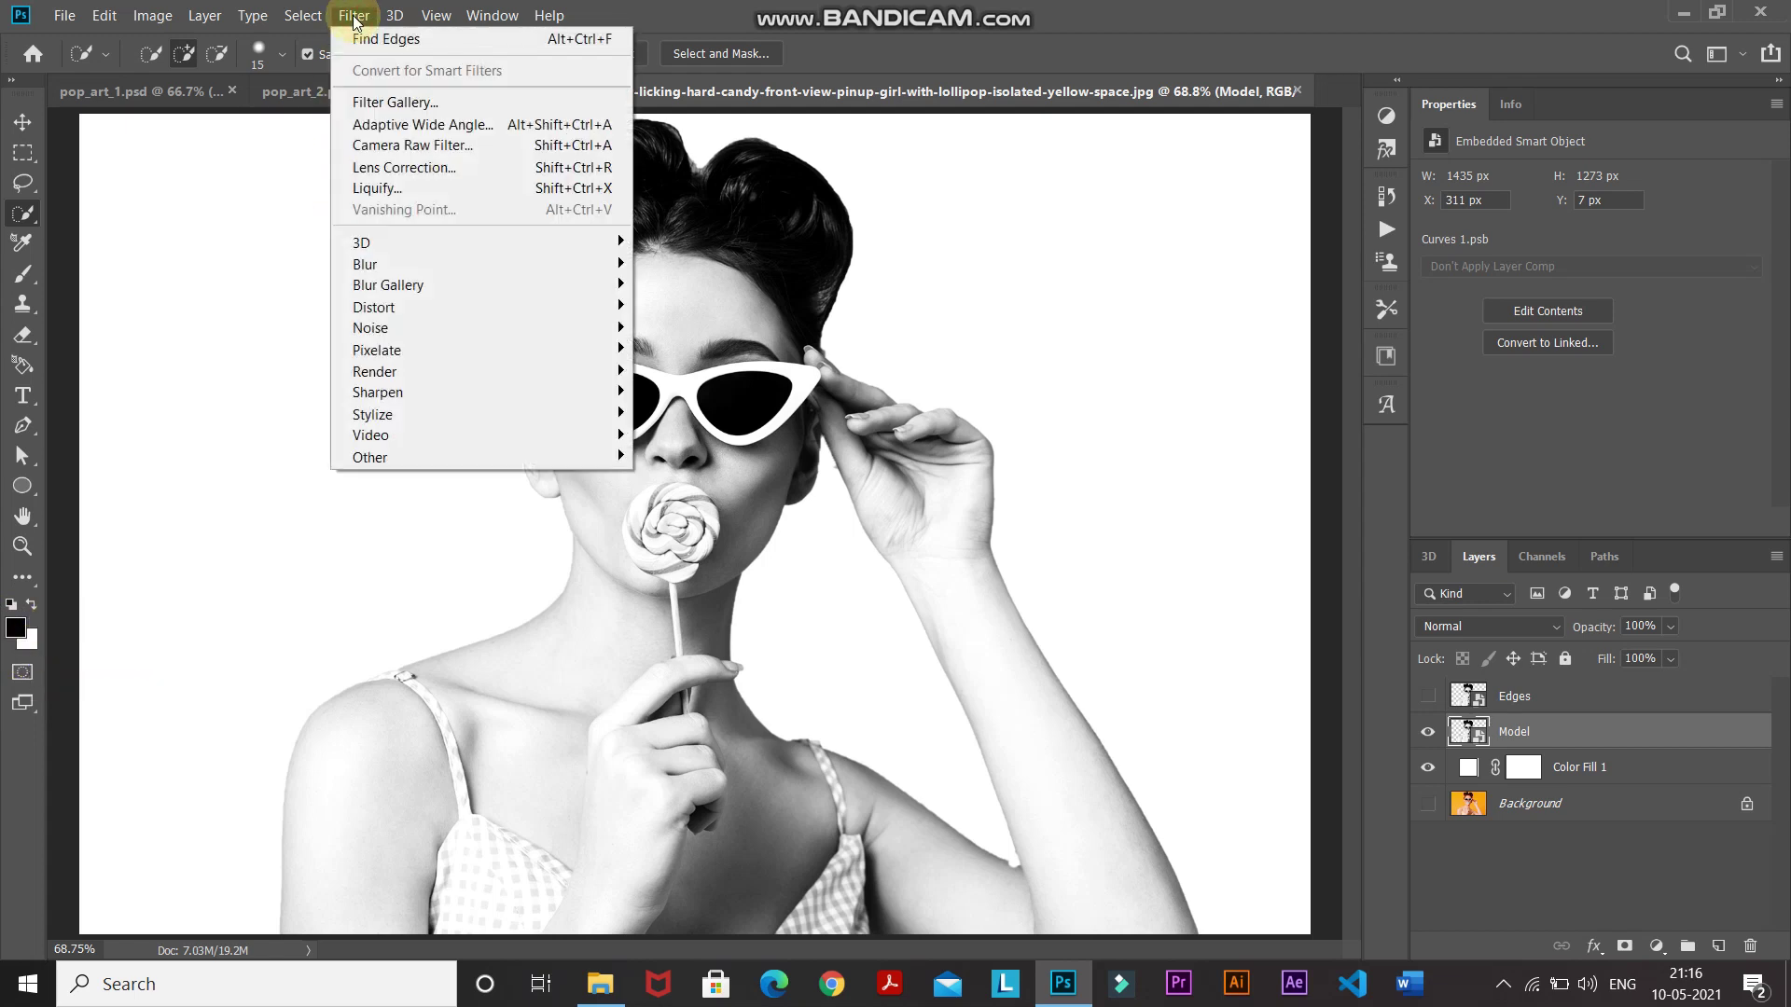
left_click(356, 102)
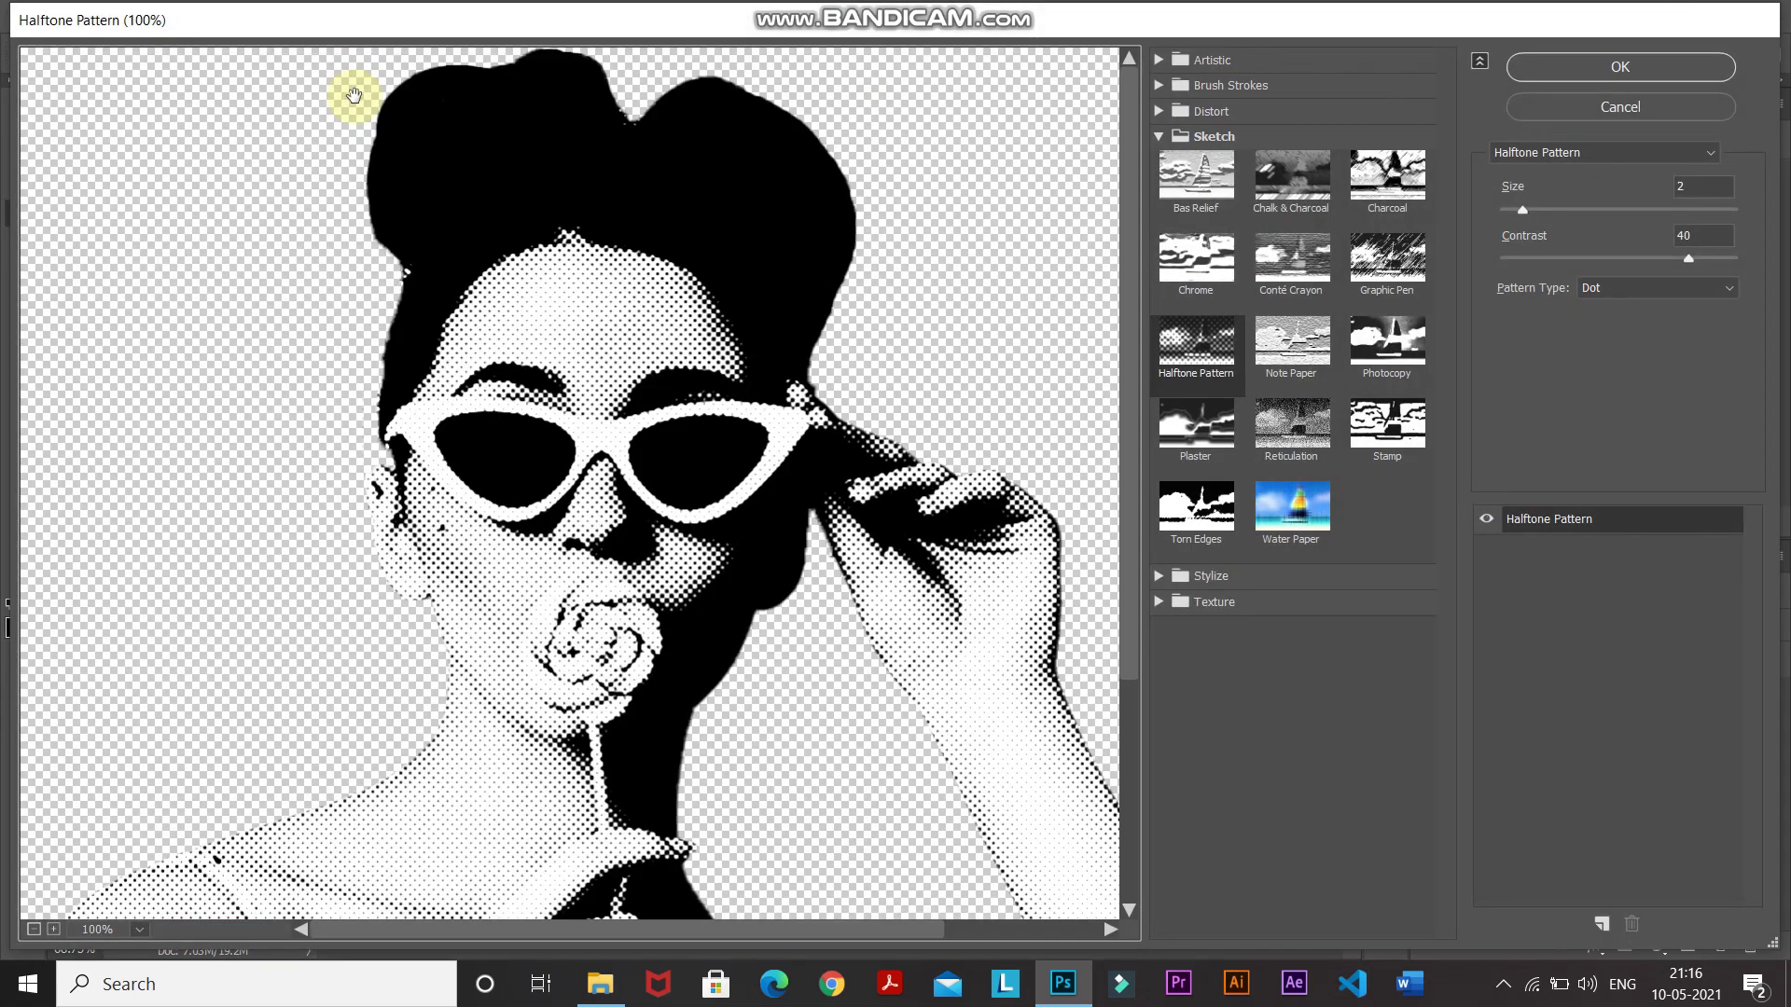
key("ctrl+0")
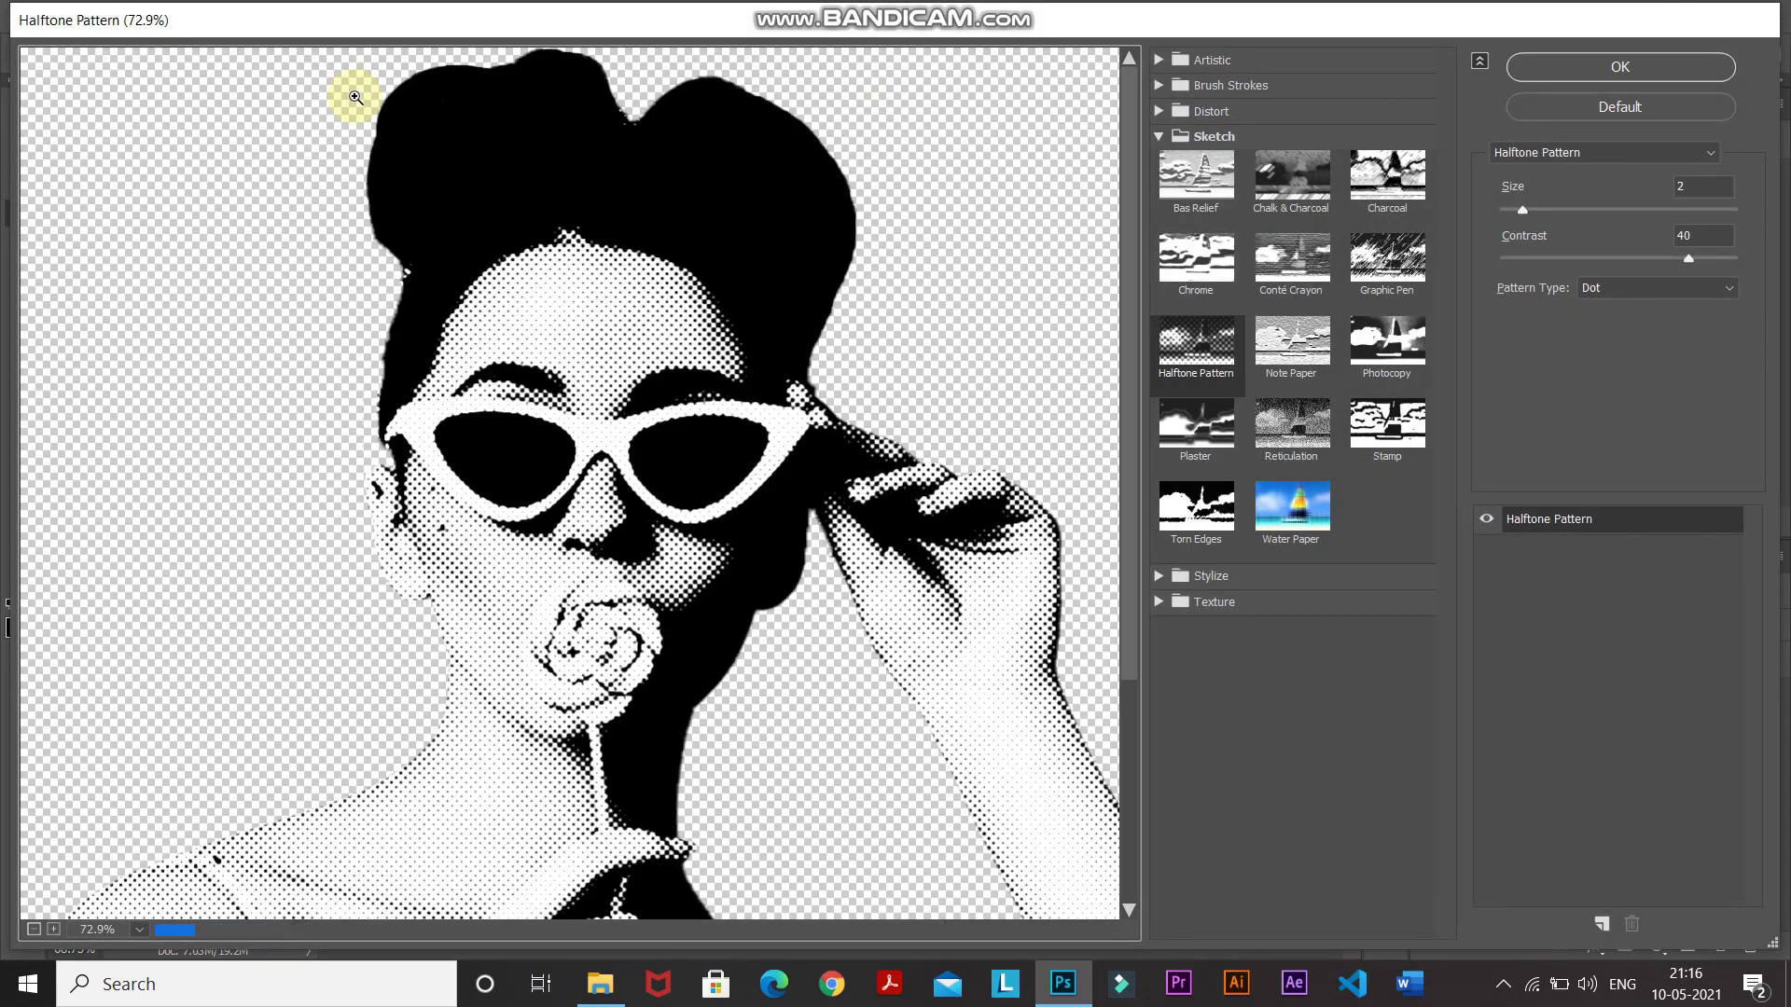
left_click(1158, 136)
left_click(1158, 137)
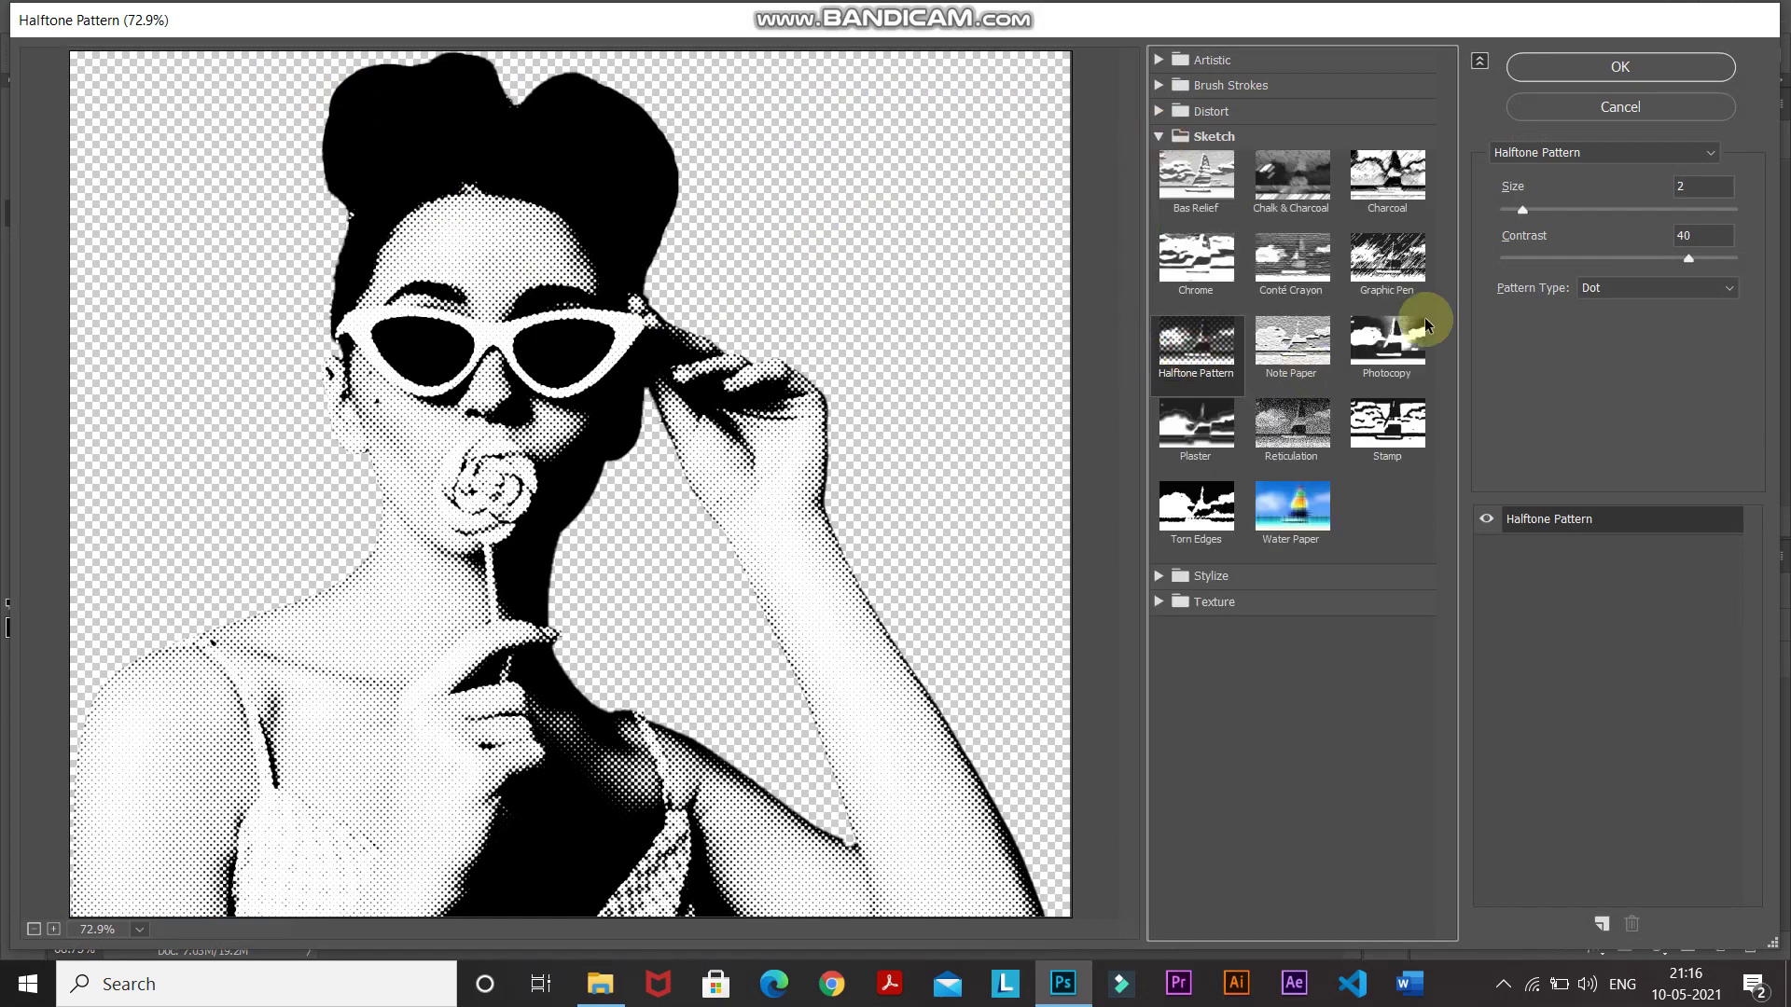
left_click(1699, 189)
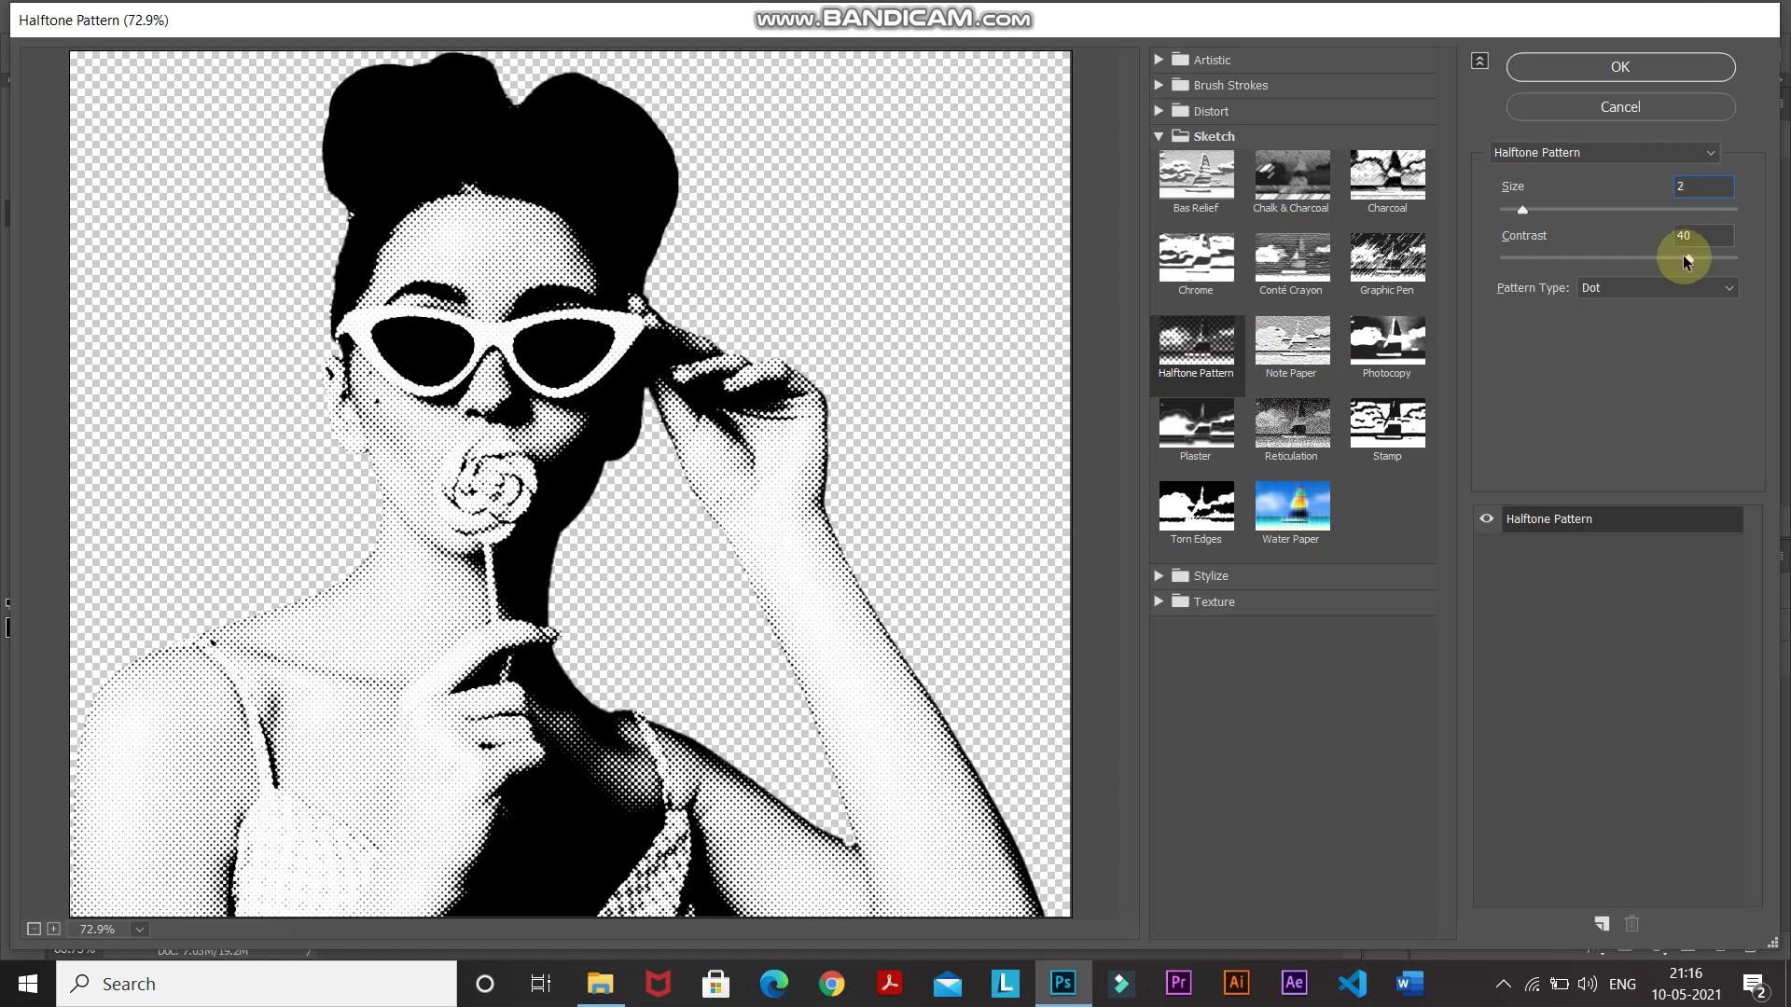
left_click(1590, 289)
left_click(1597, 331)
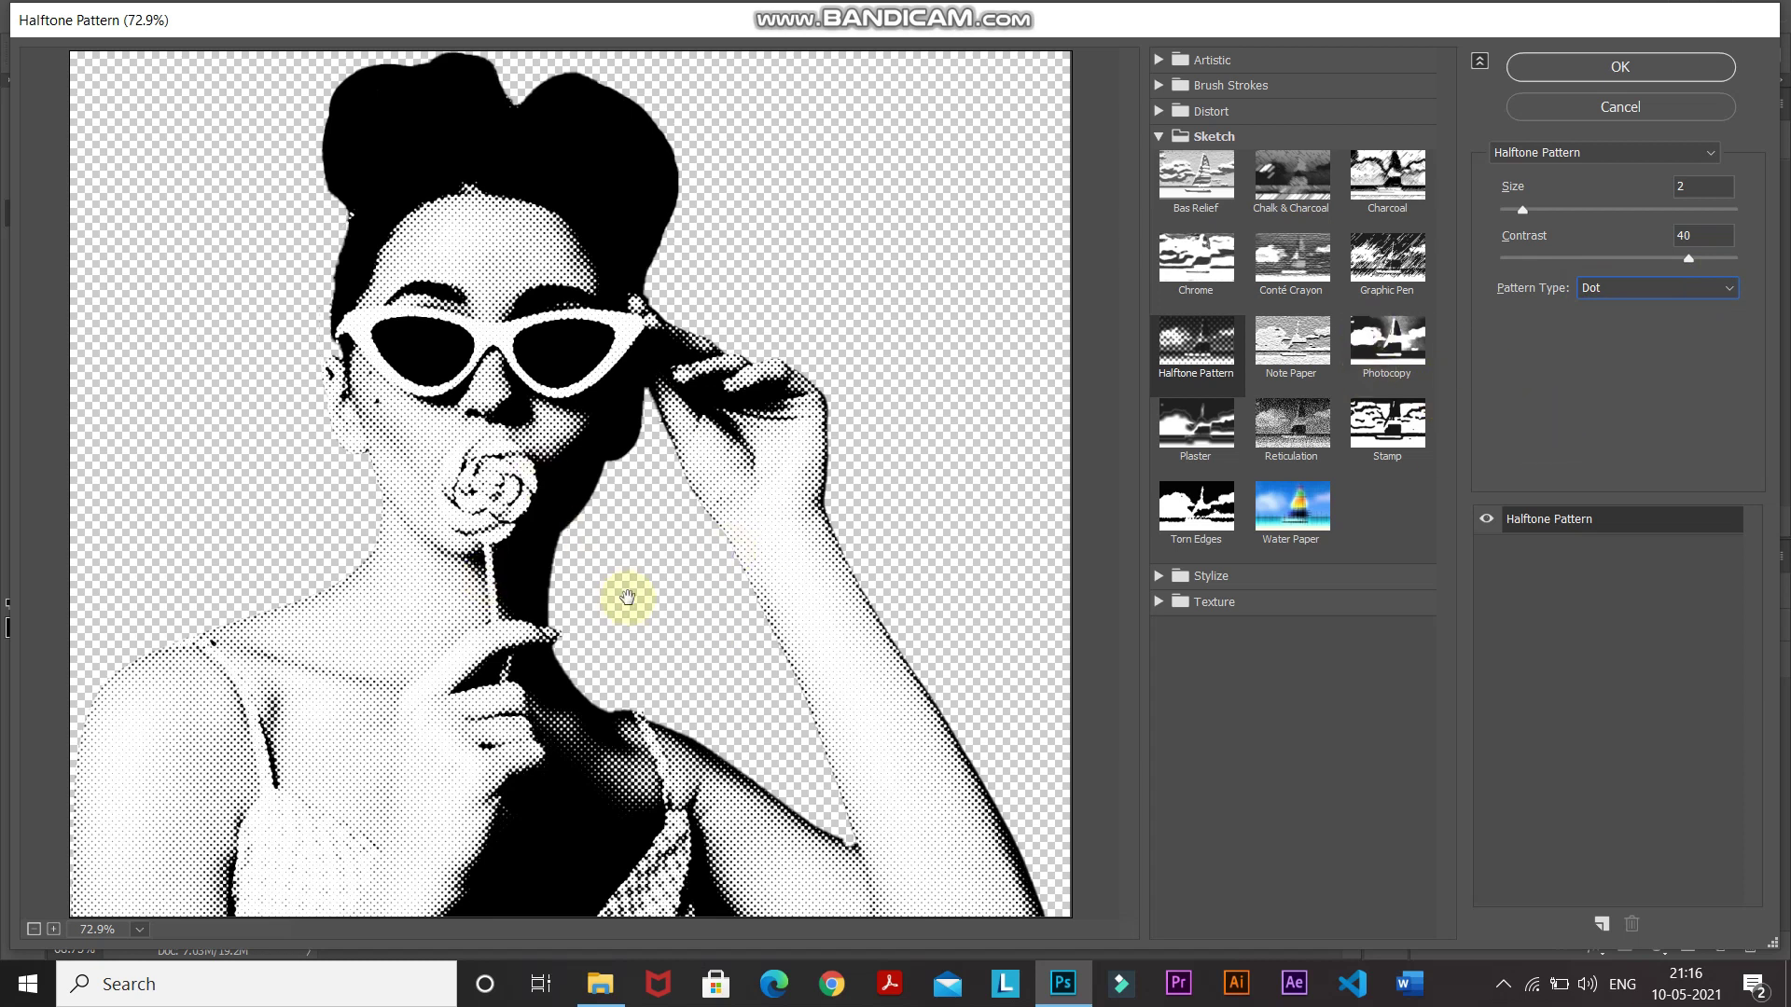
left_click(1591, 65)
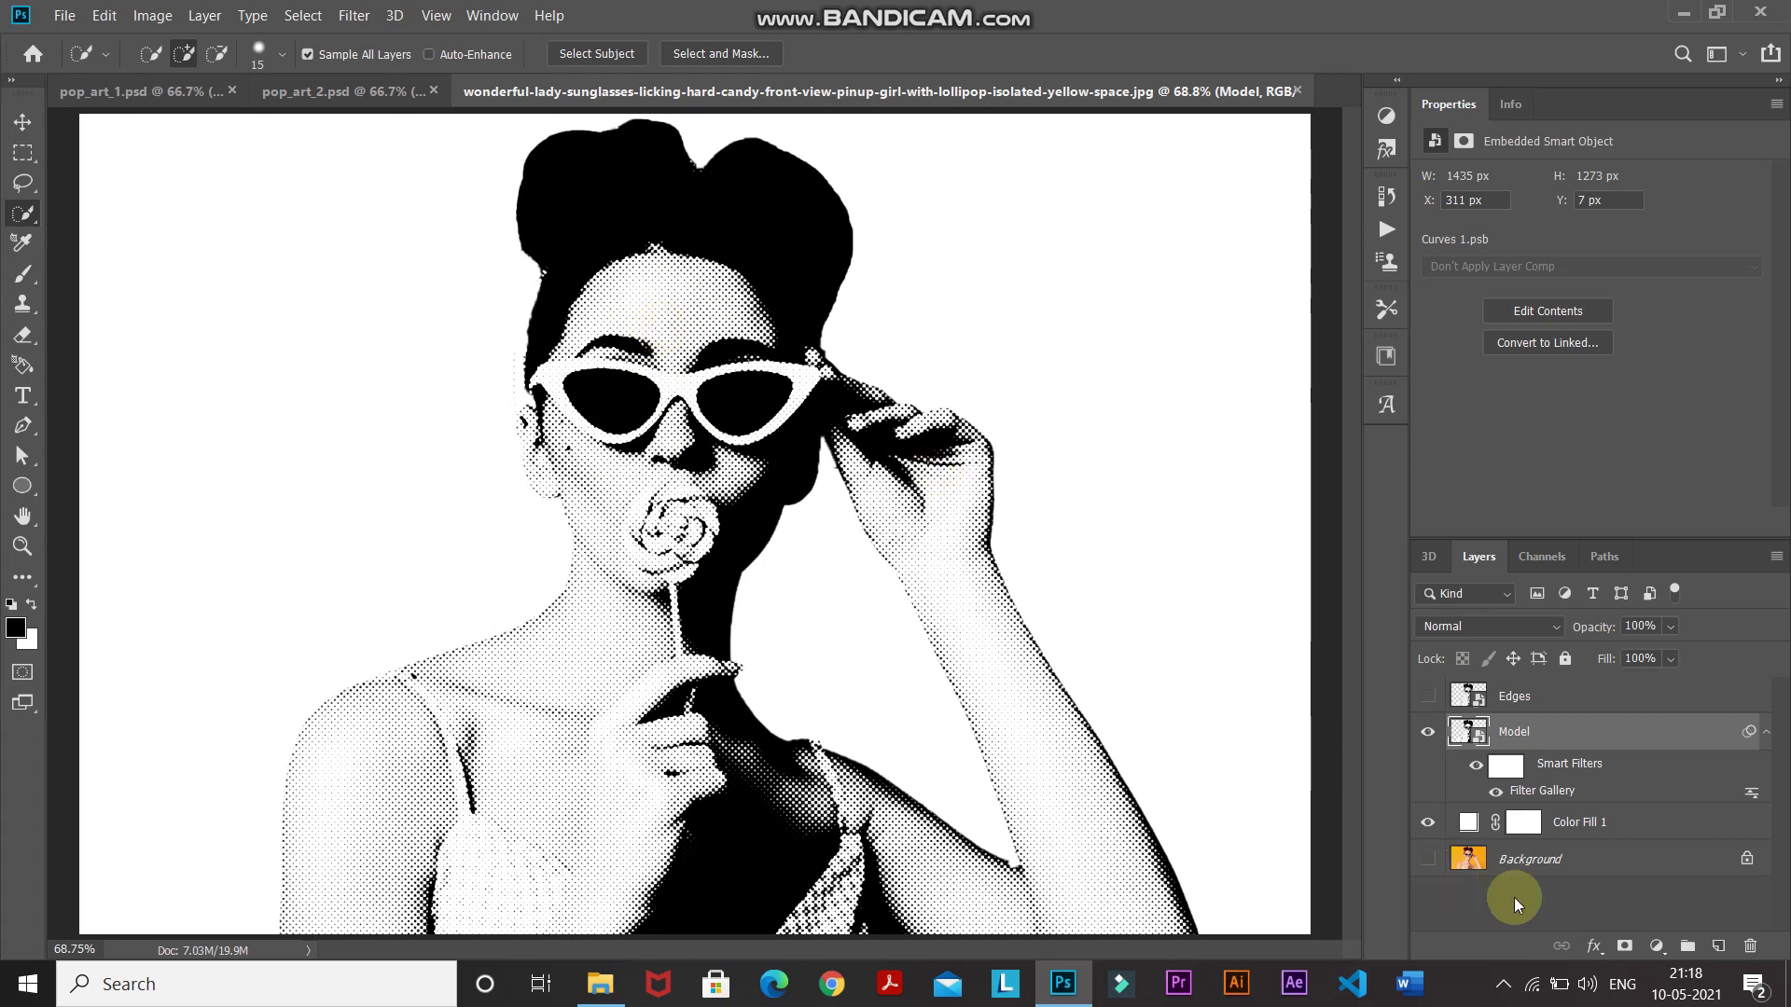
Step: Add an Exposure adjustment clipped to the Model layer with exposure +3, and compare the image with and without it
left_click(1653, 947)
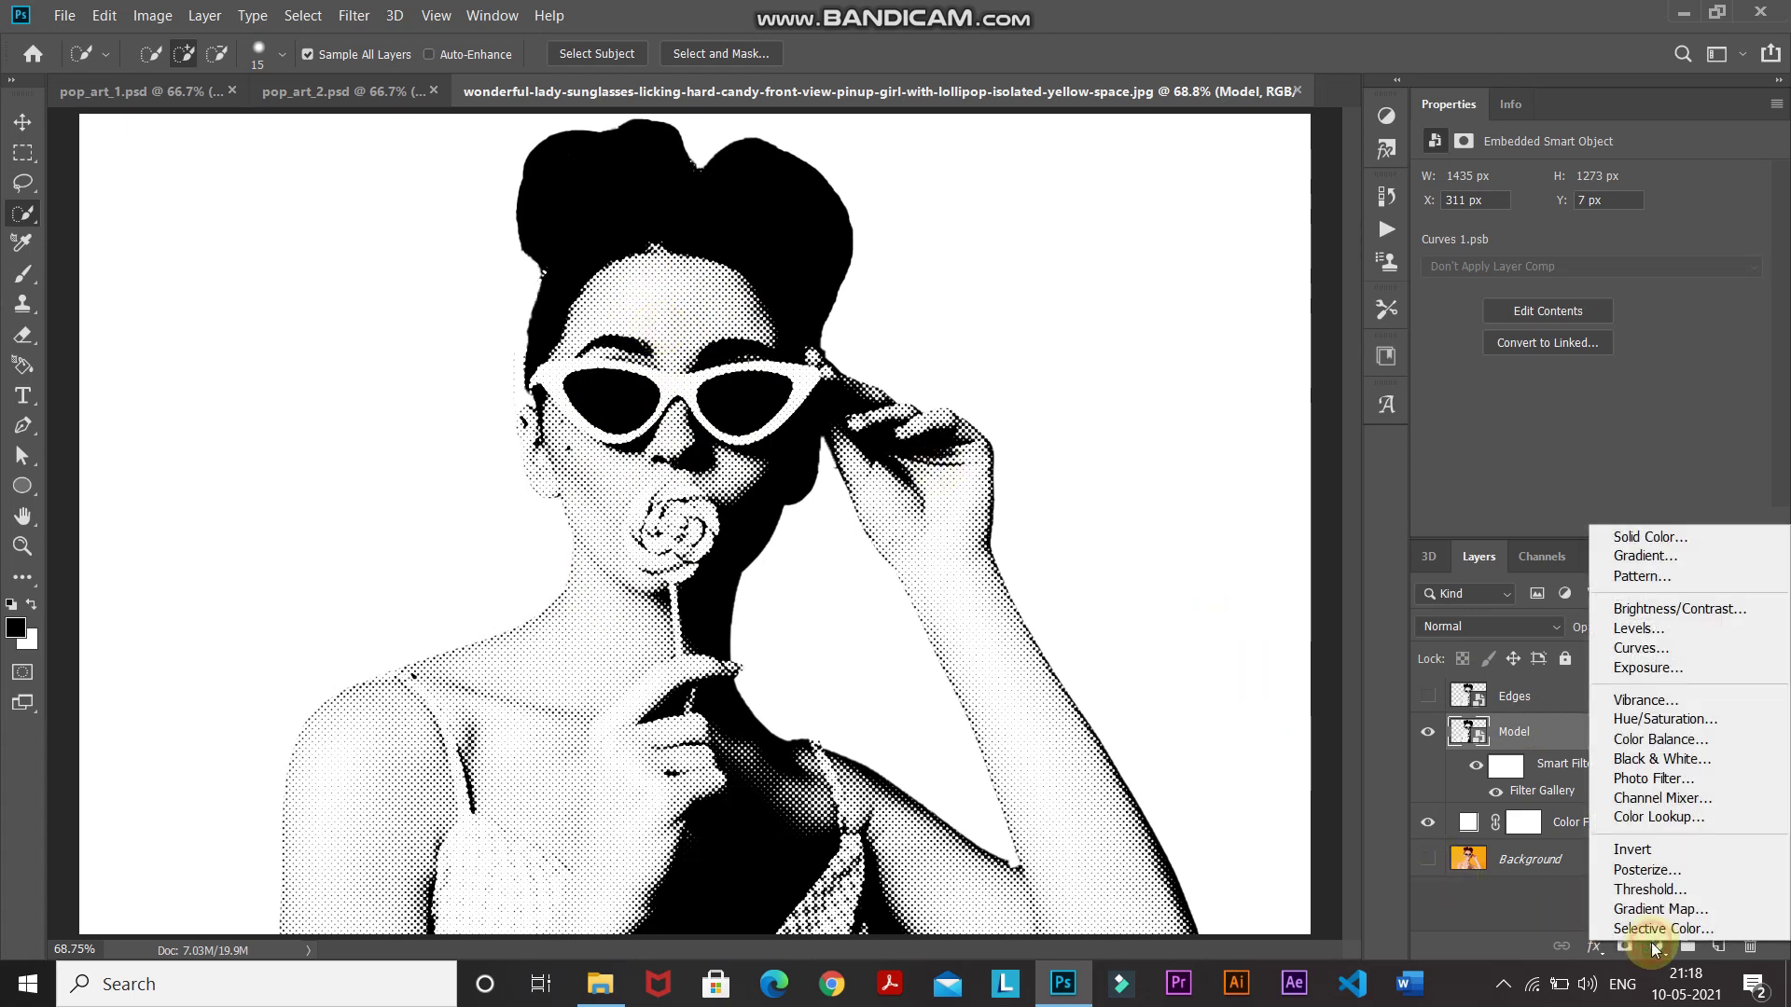
left_click(1610, 668)
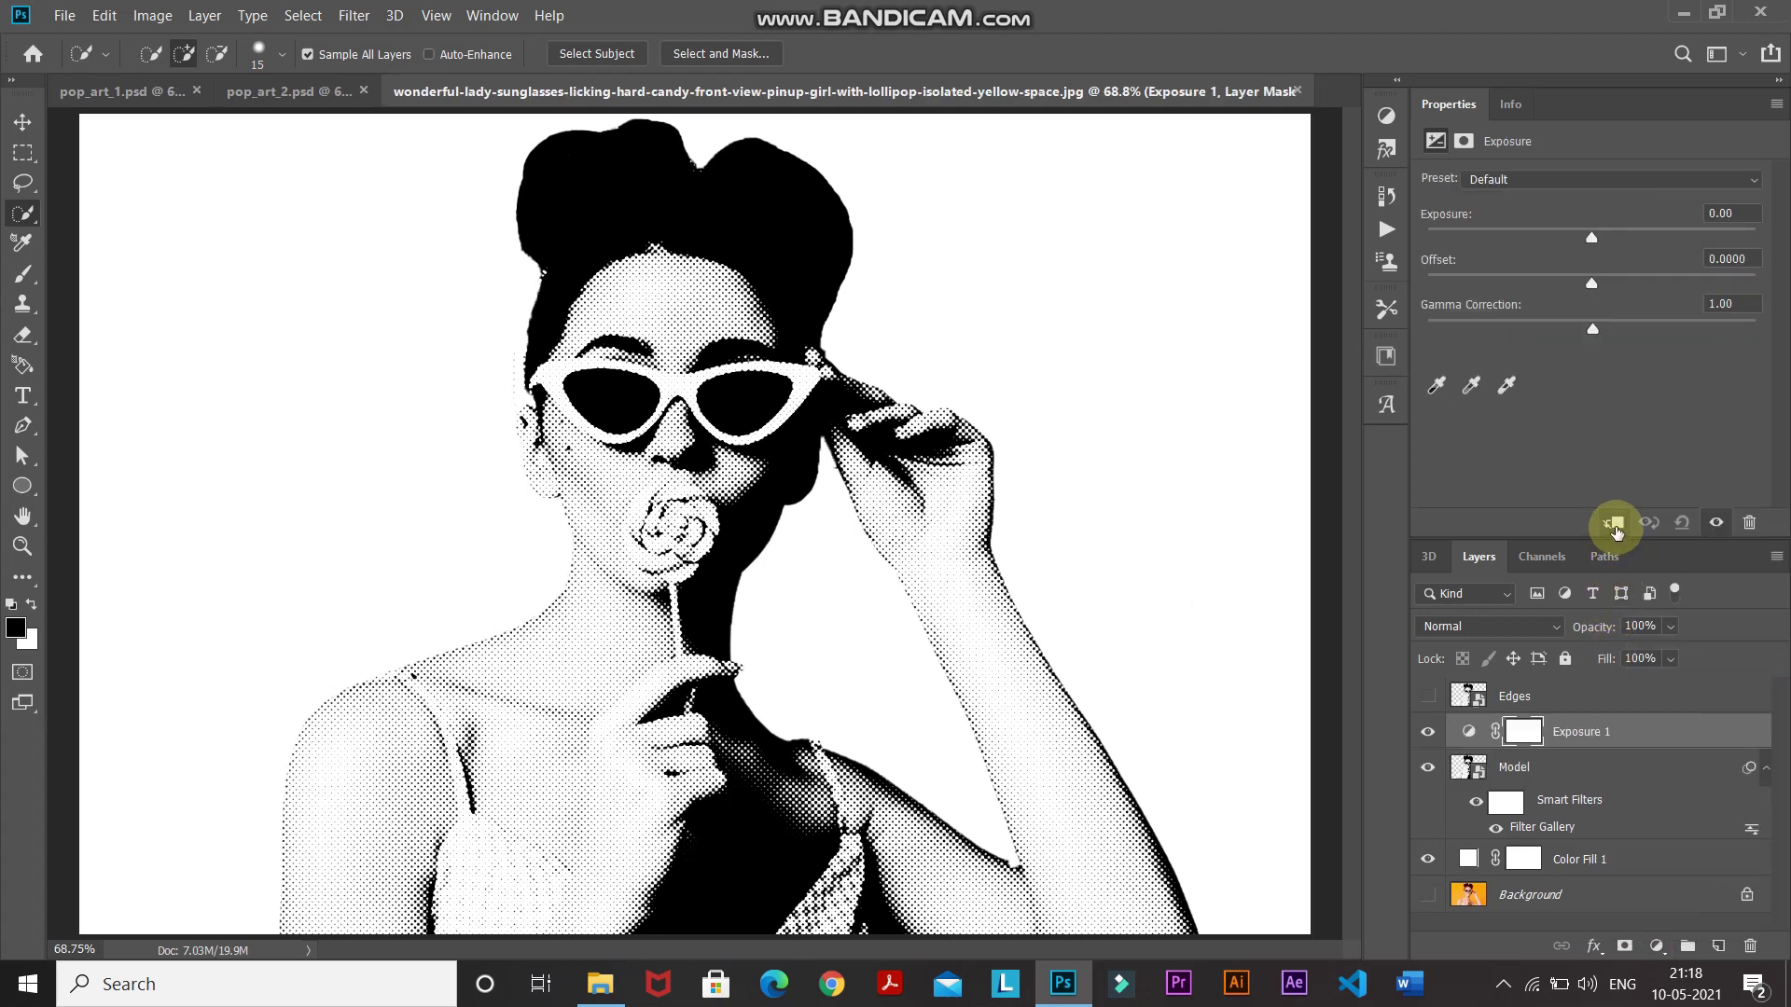
left_click(1614, 524)
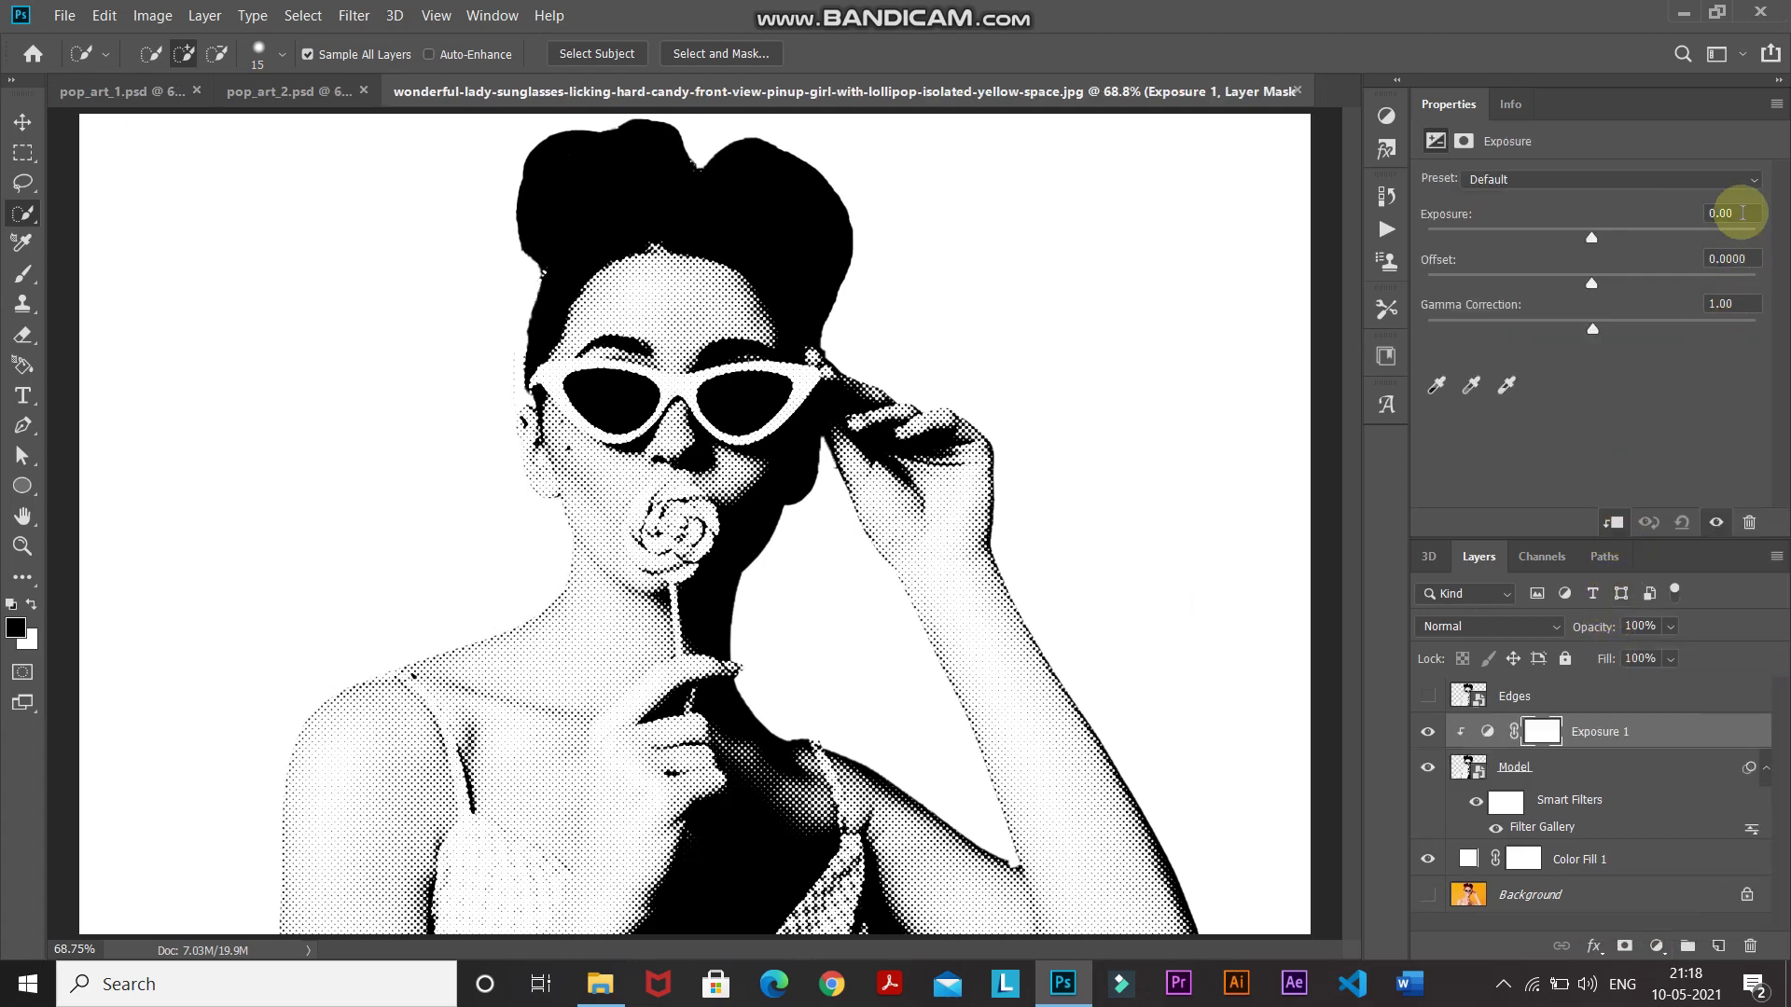
type("3")
key("Return")
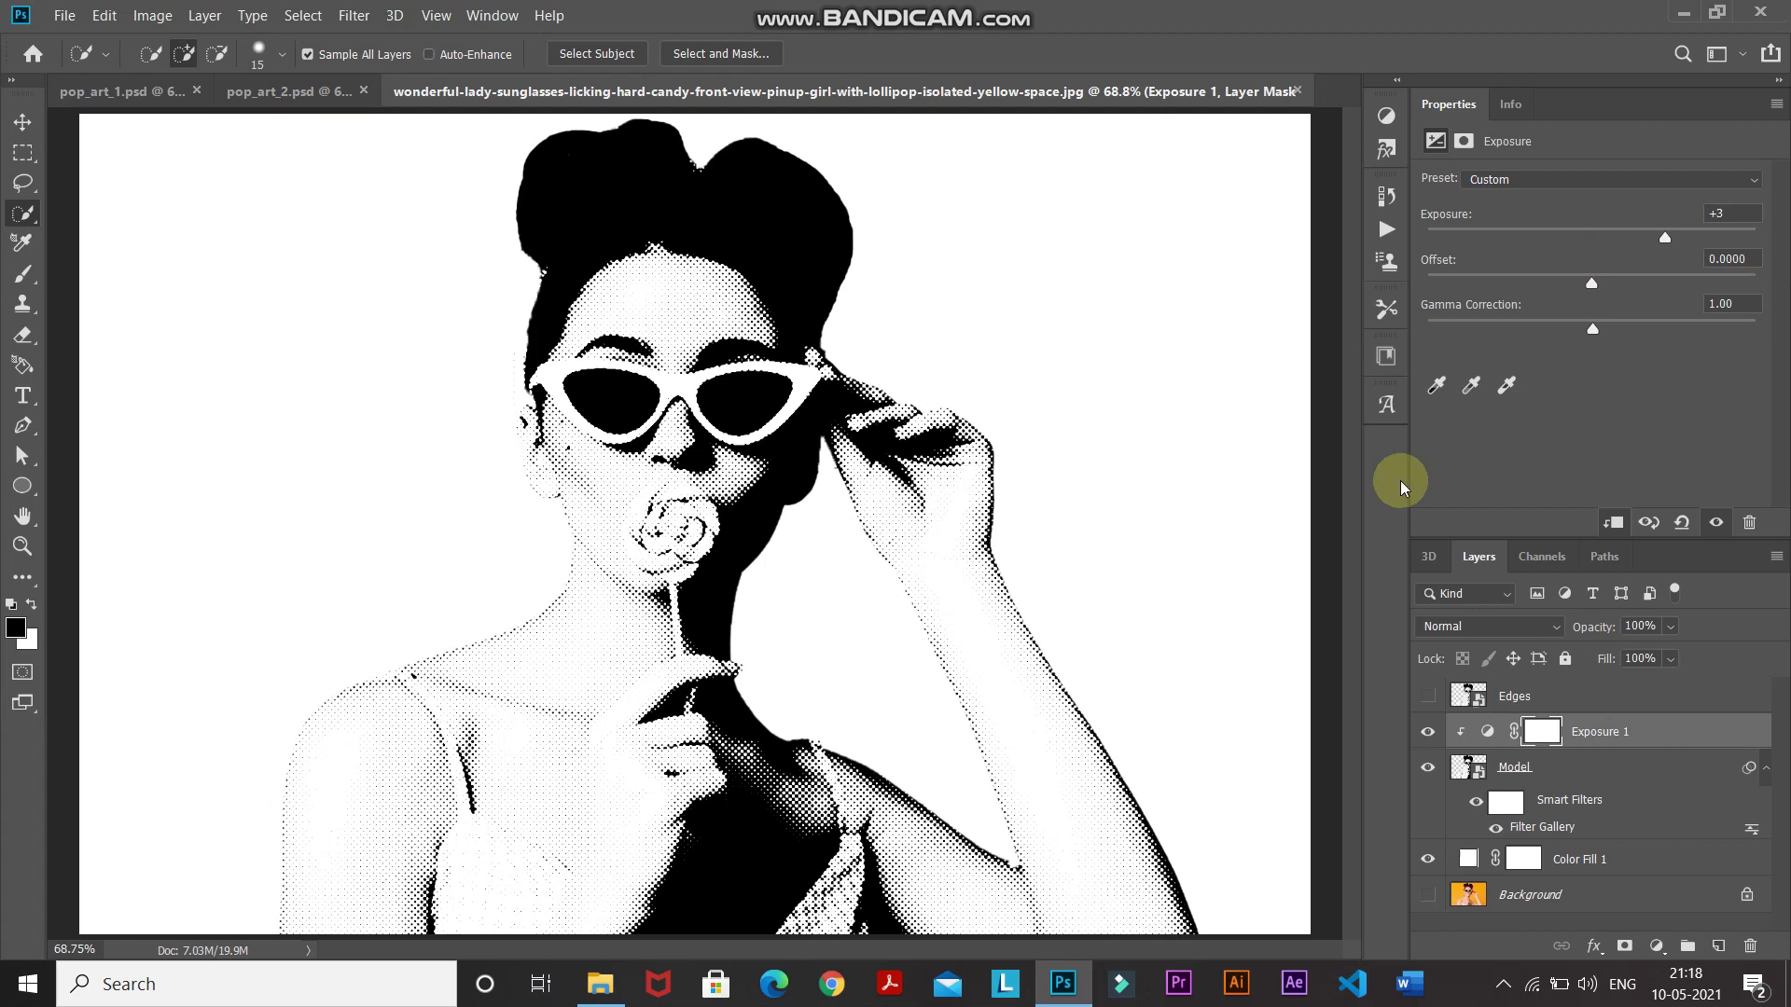
left_click(1428, 738)
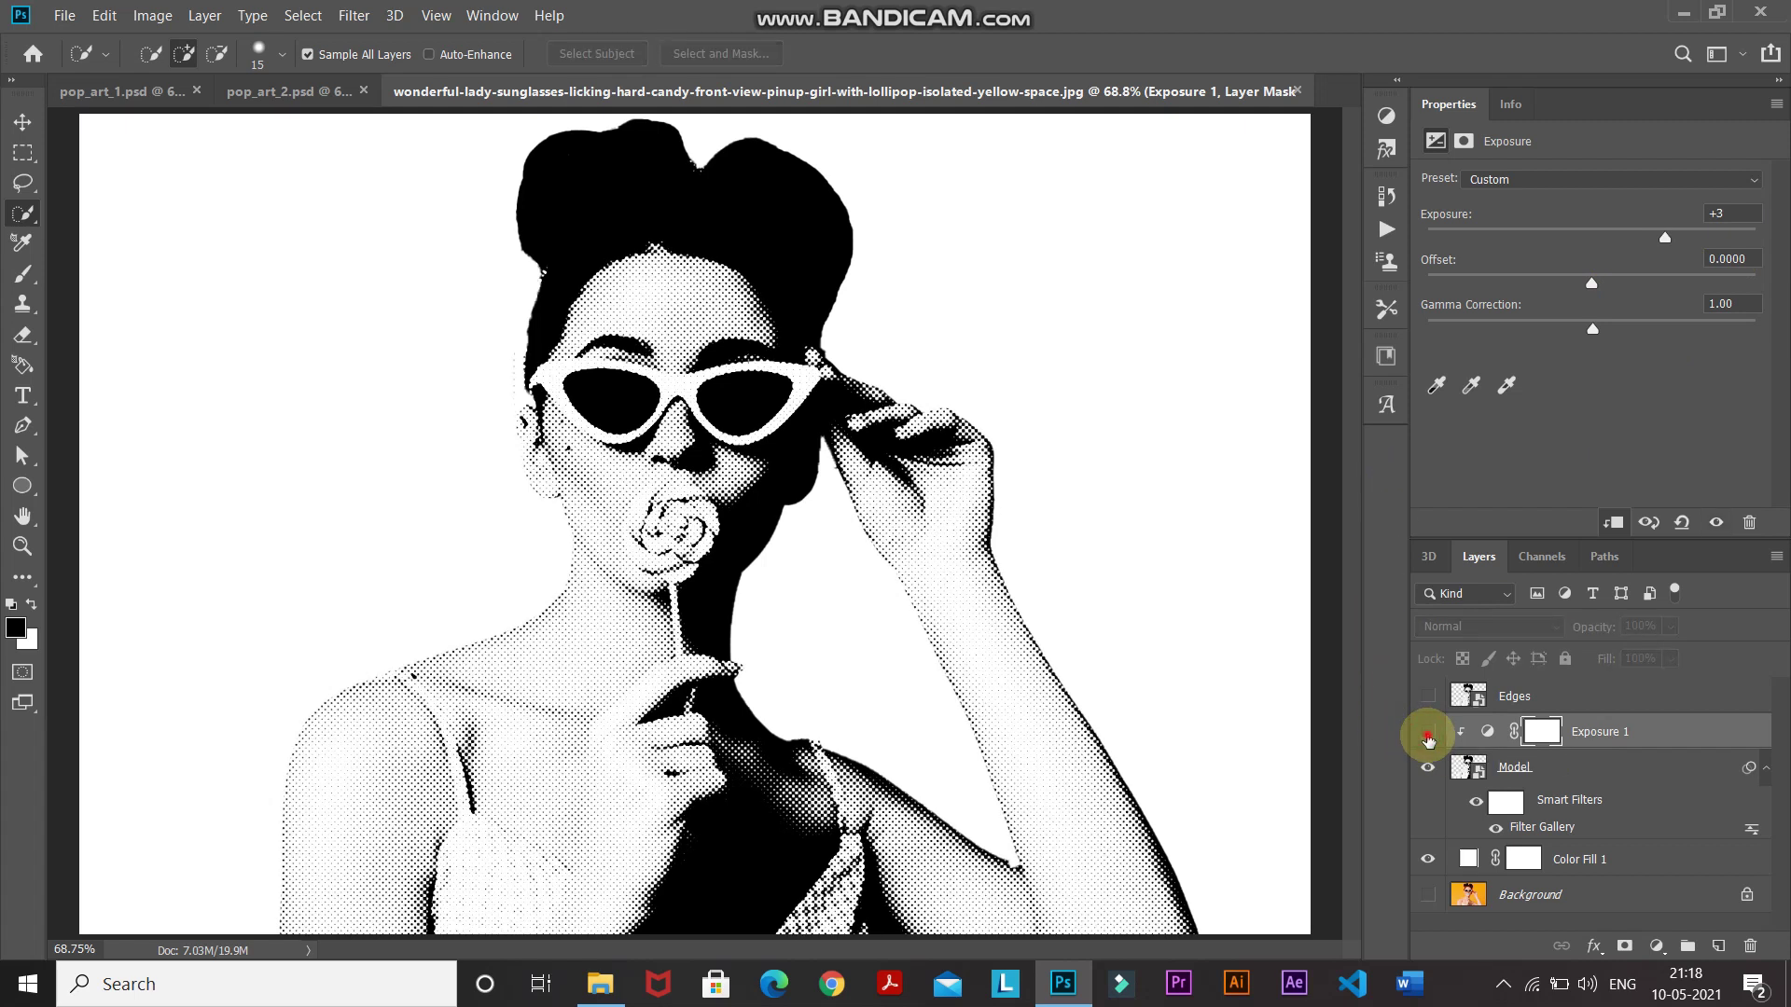
left_click(1427, 733)
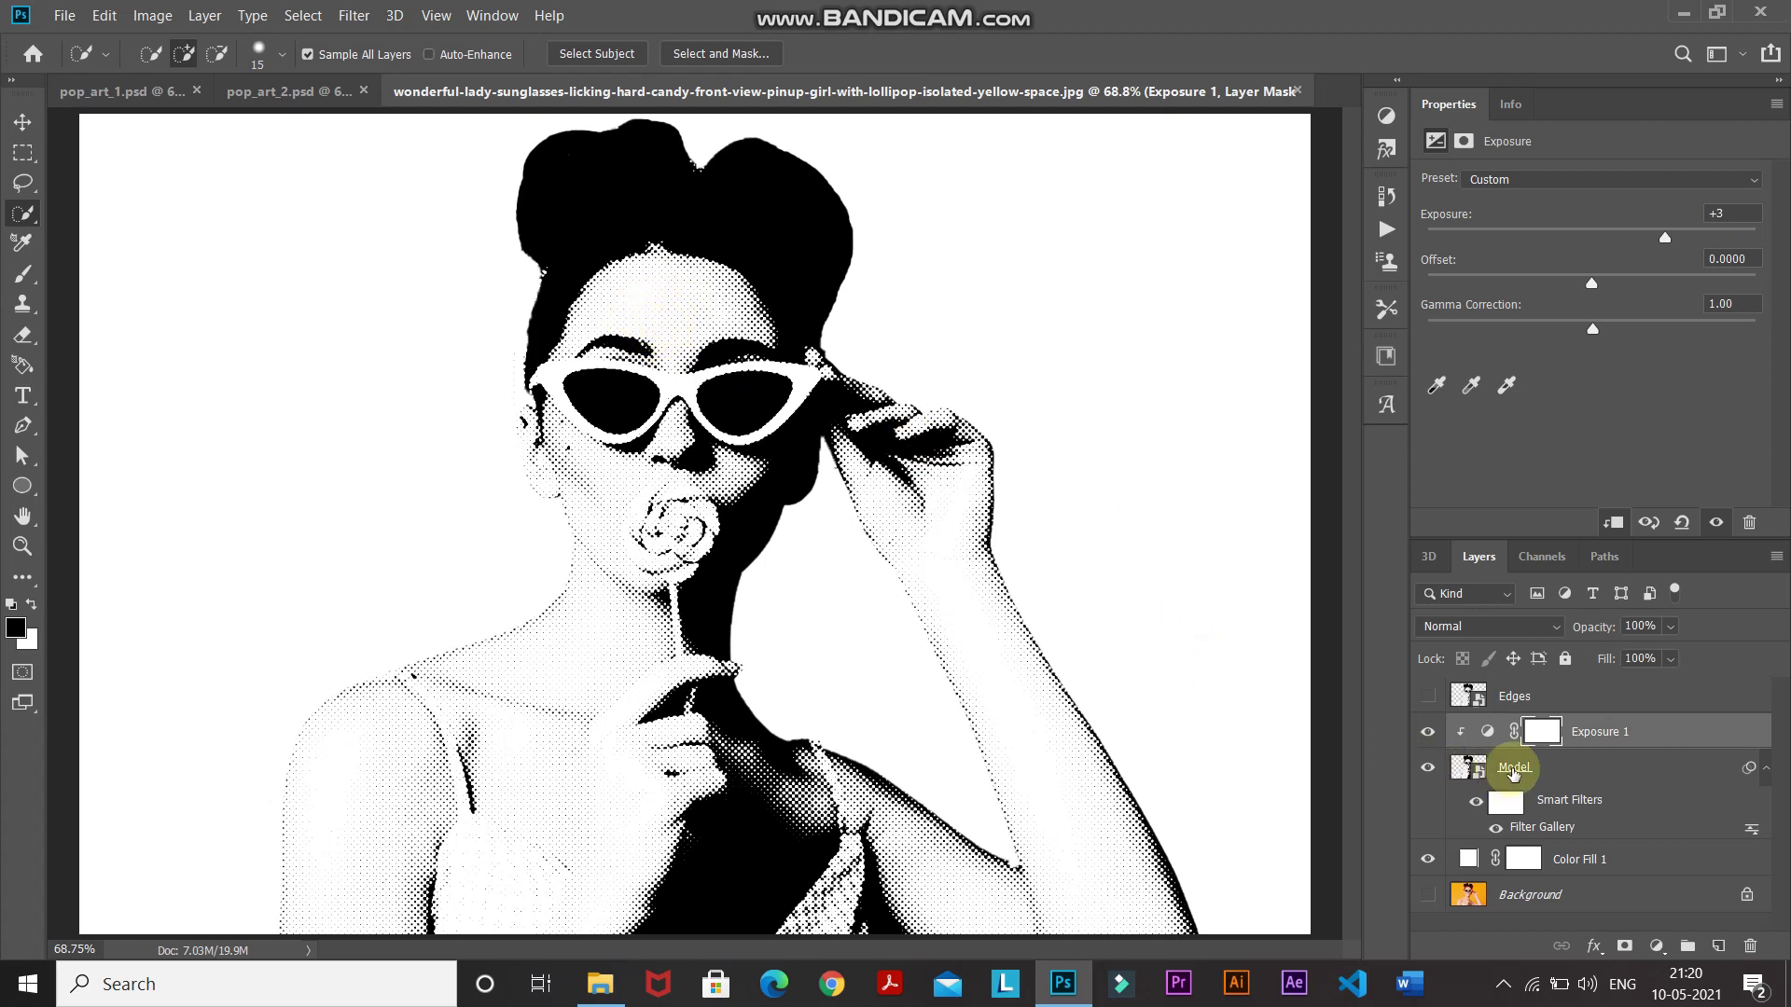
Step: Add a layer mask to the Model layer and paint on it with a black Soft Round brush to remove dots from the face and body highlights
left_click(1554, 764)
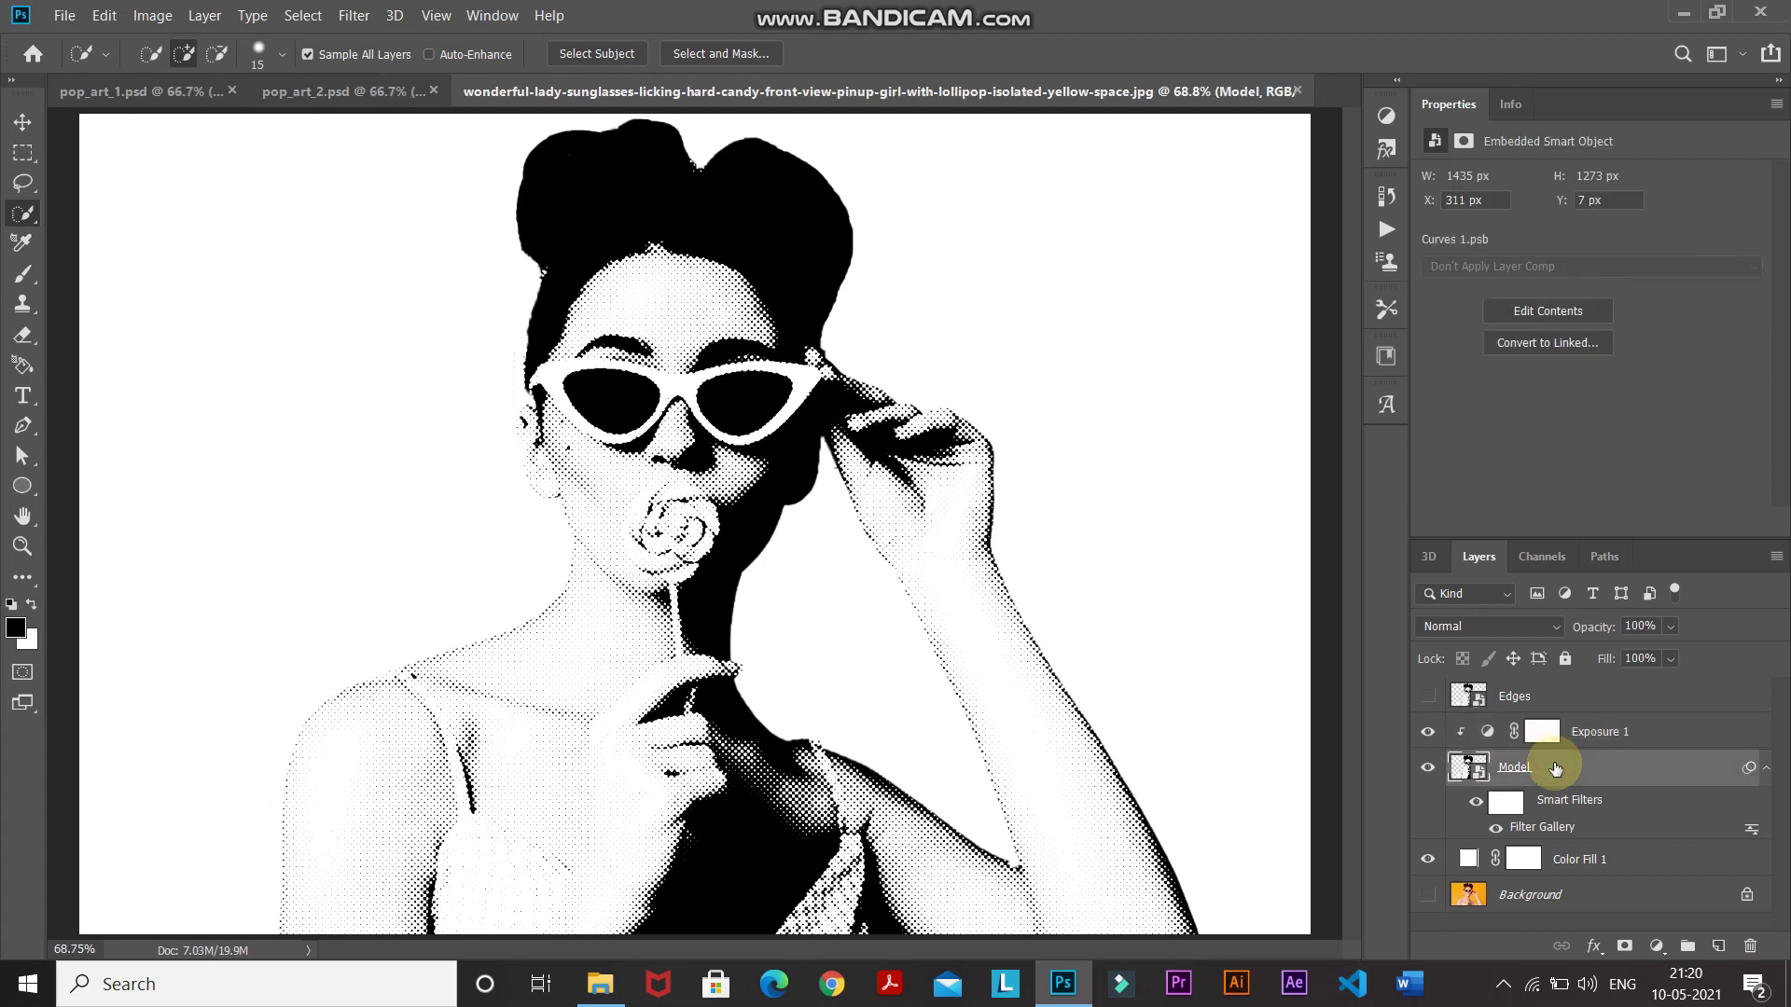
left_click(1625, 946)
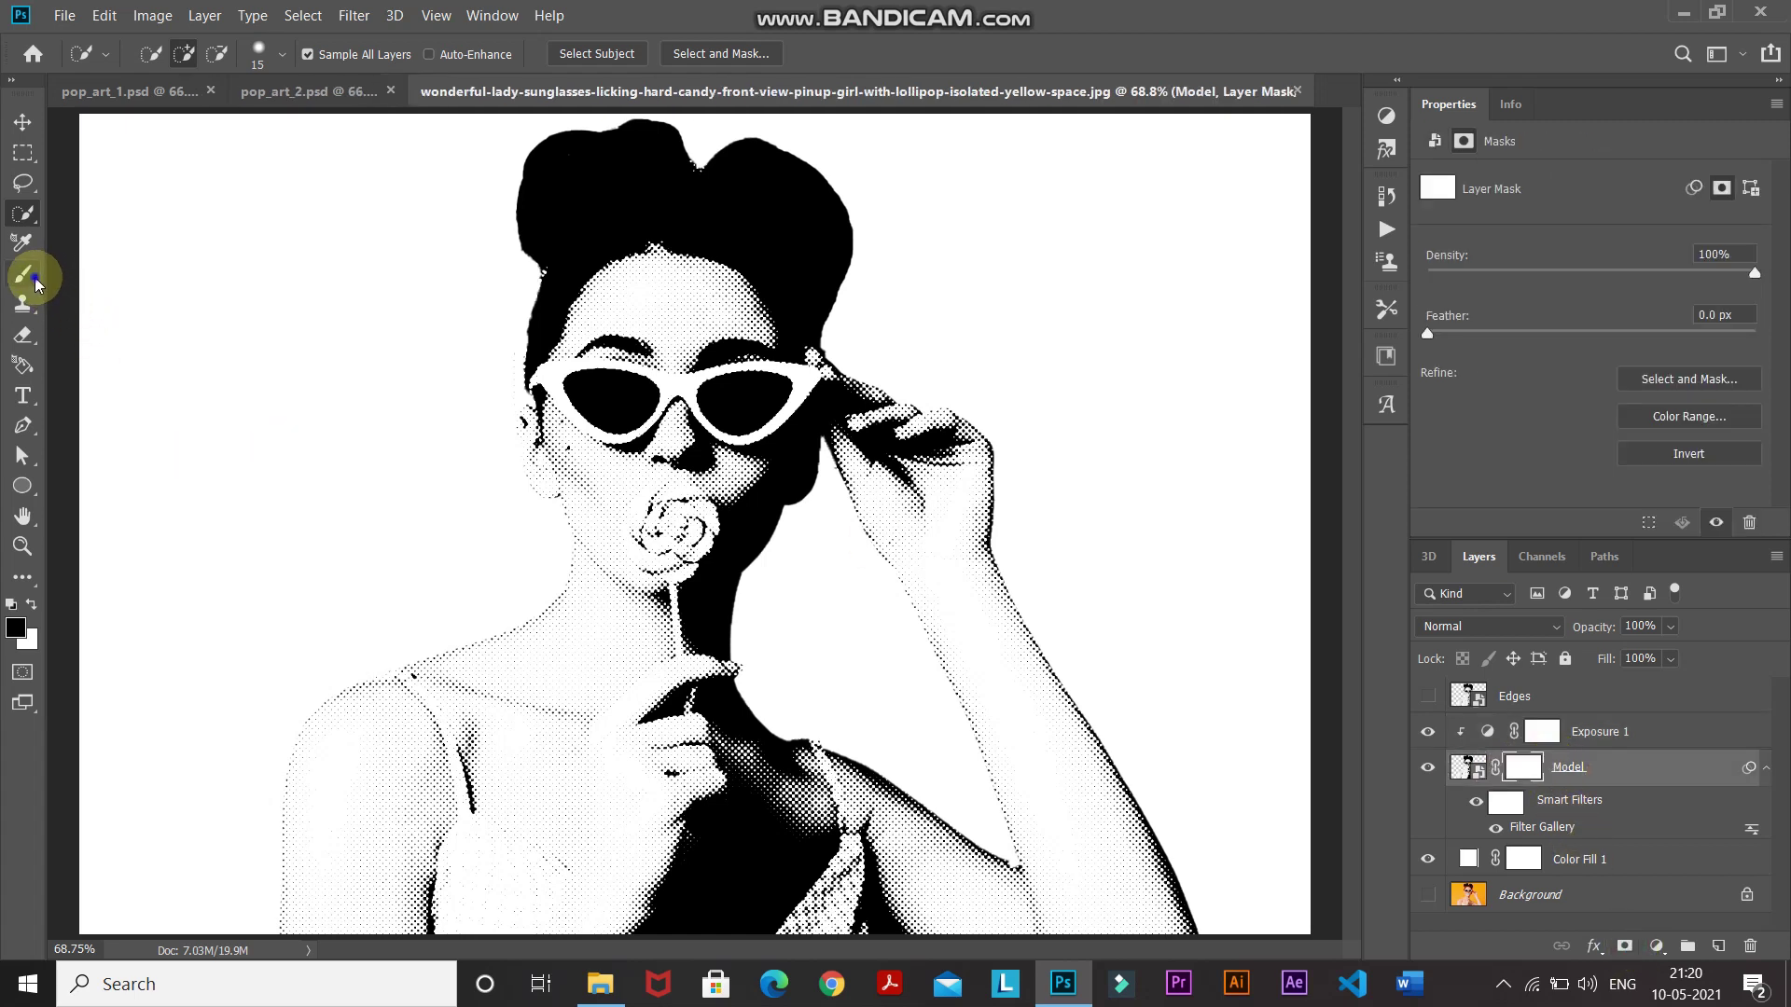
left_click_drag(28, 272, 74, 270)
left_click(170, 55)
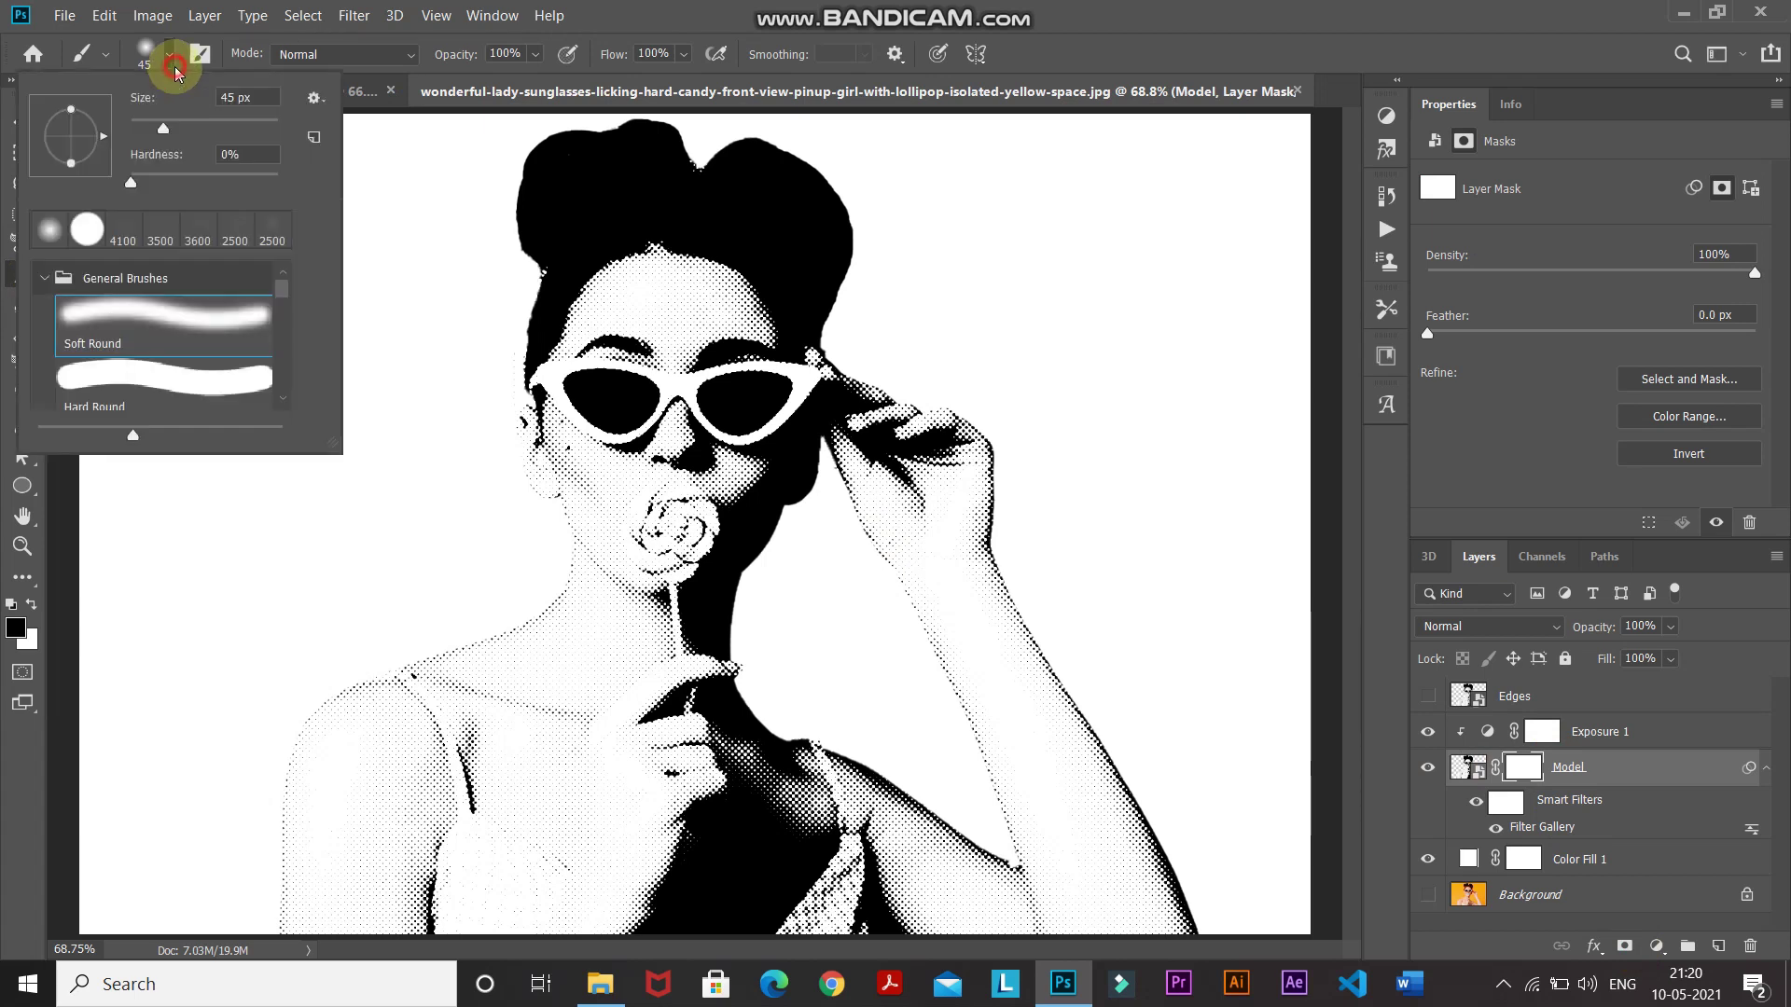
double_click(149, 349)
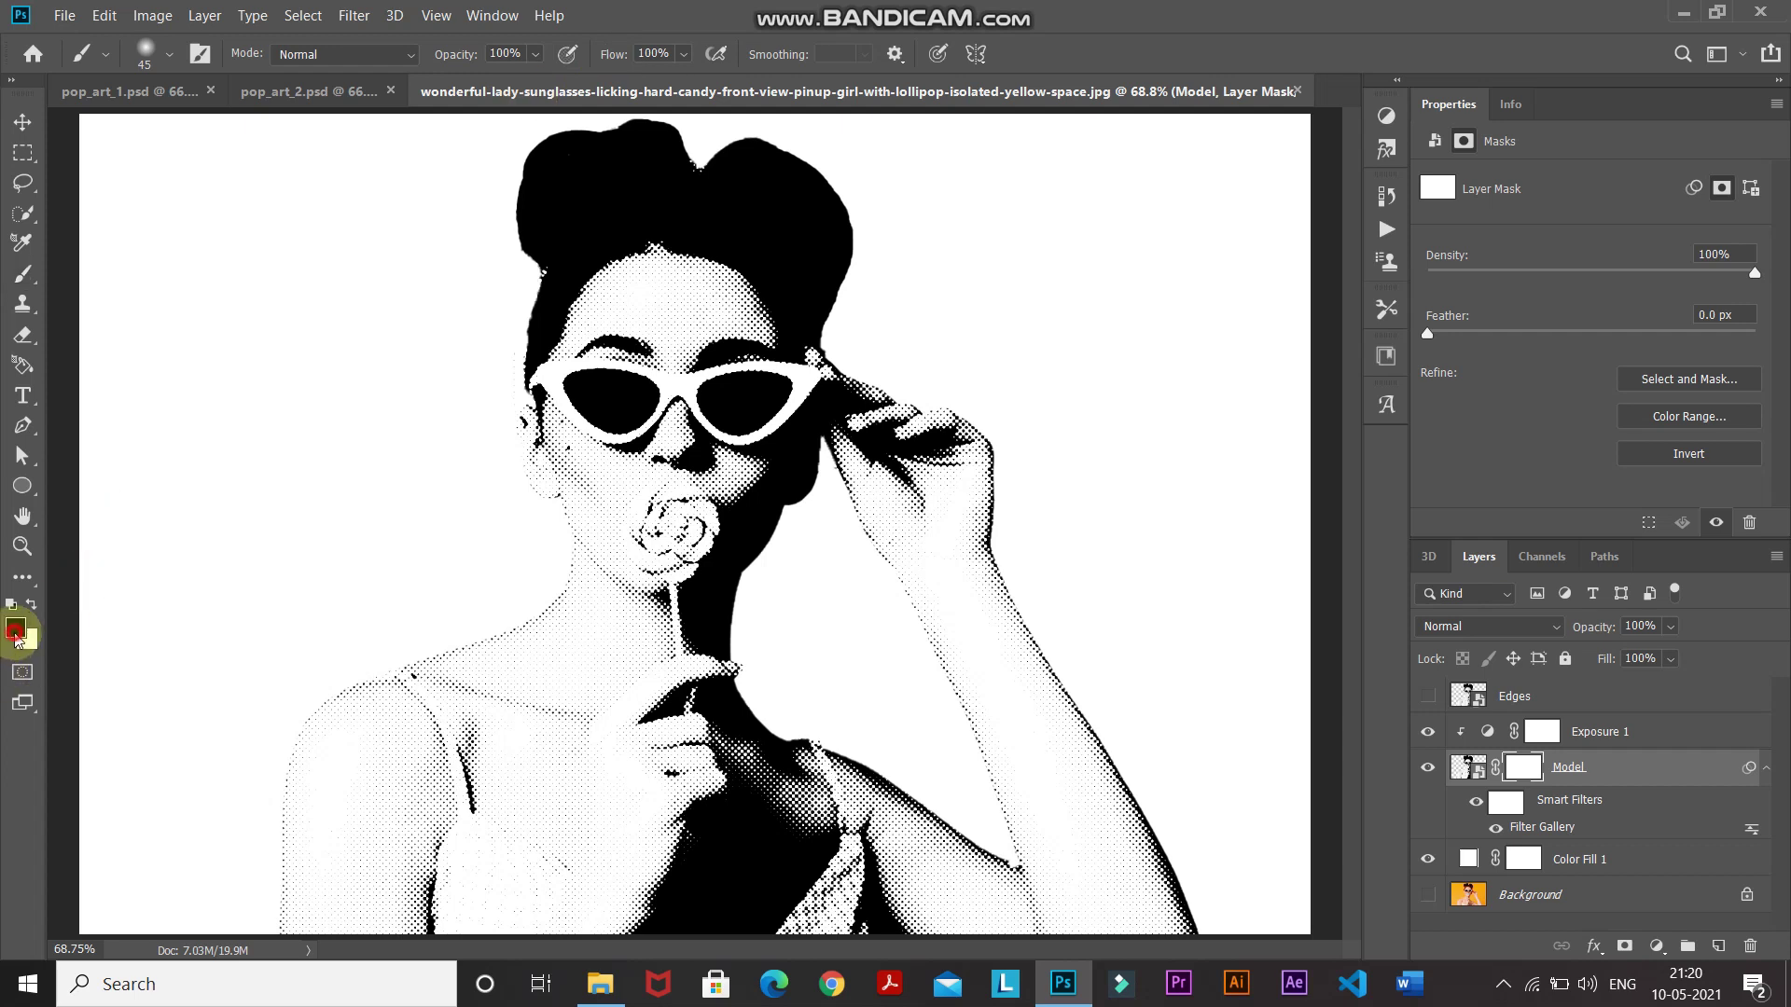
left_click(15, 631)
left_click(1362, 100)
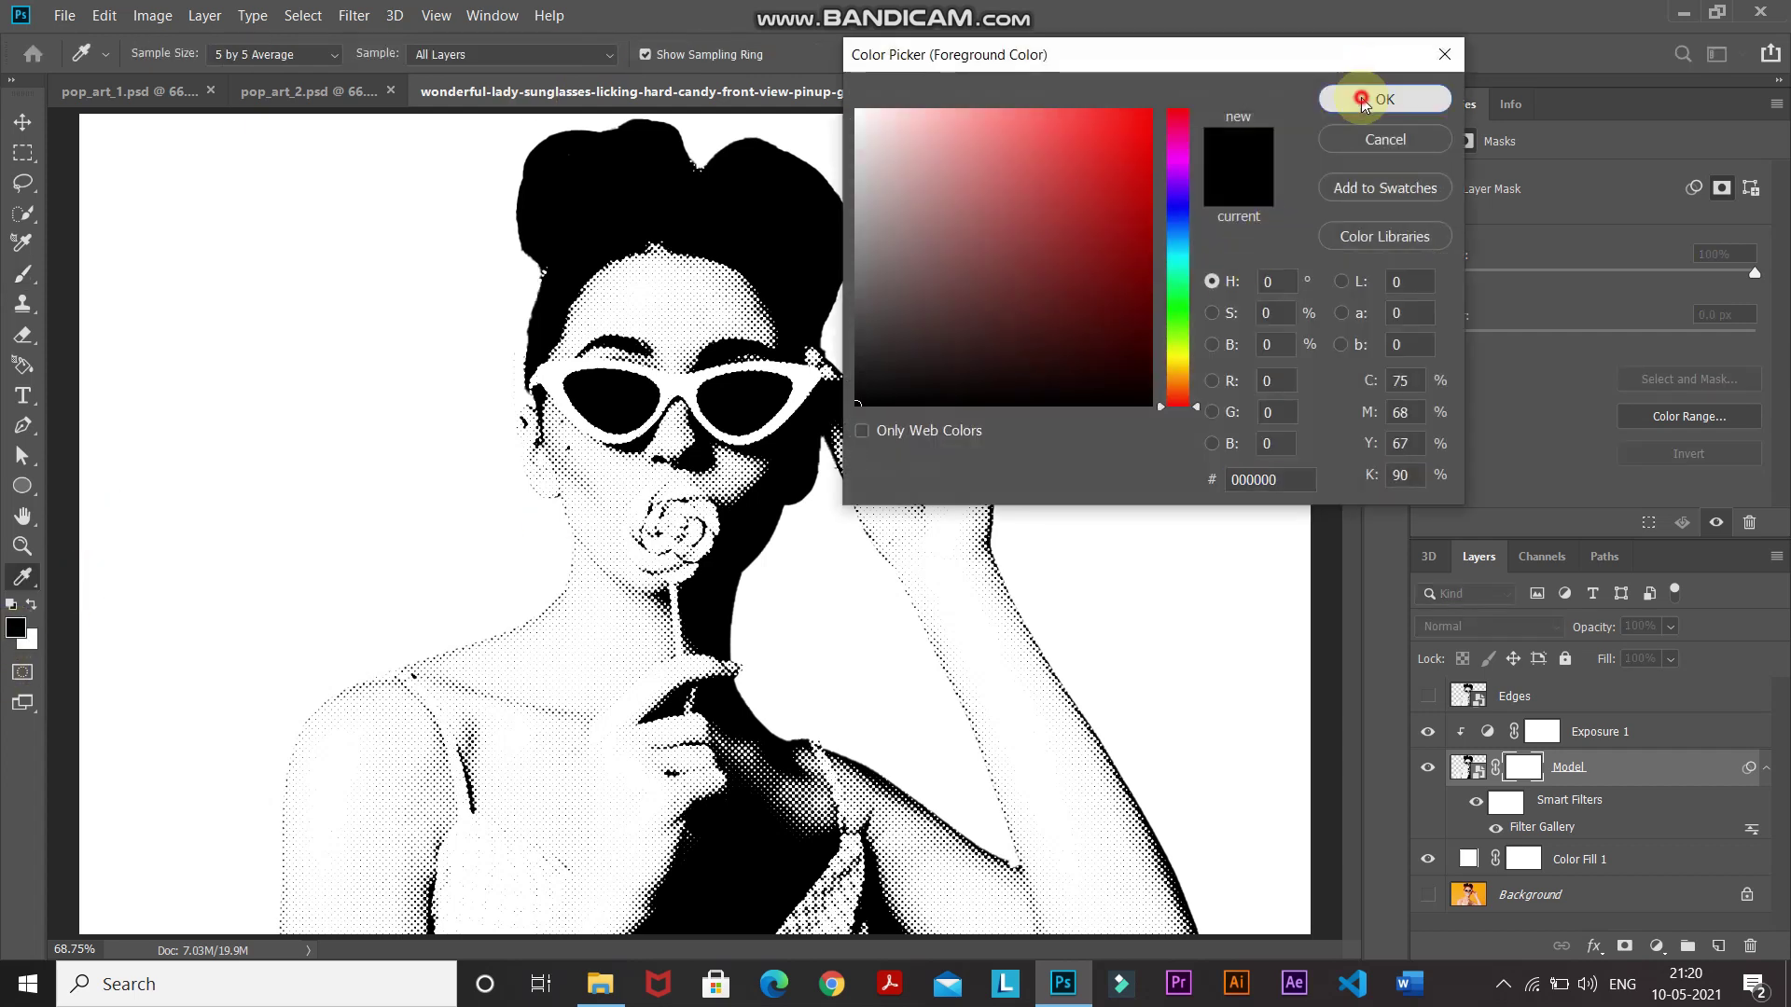
key("b")
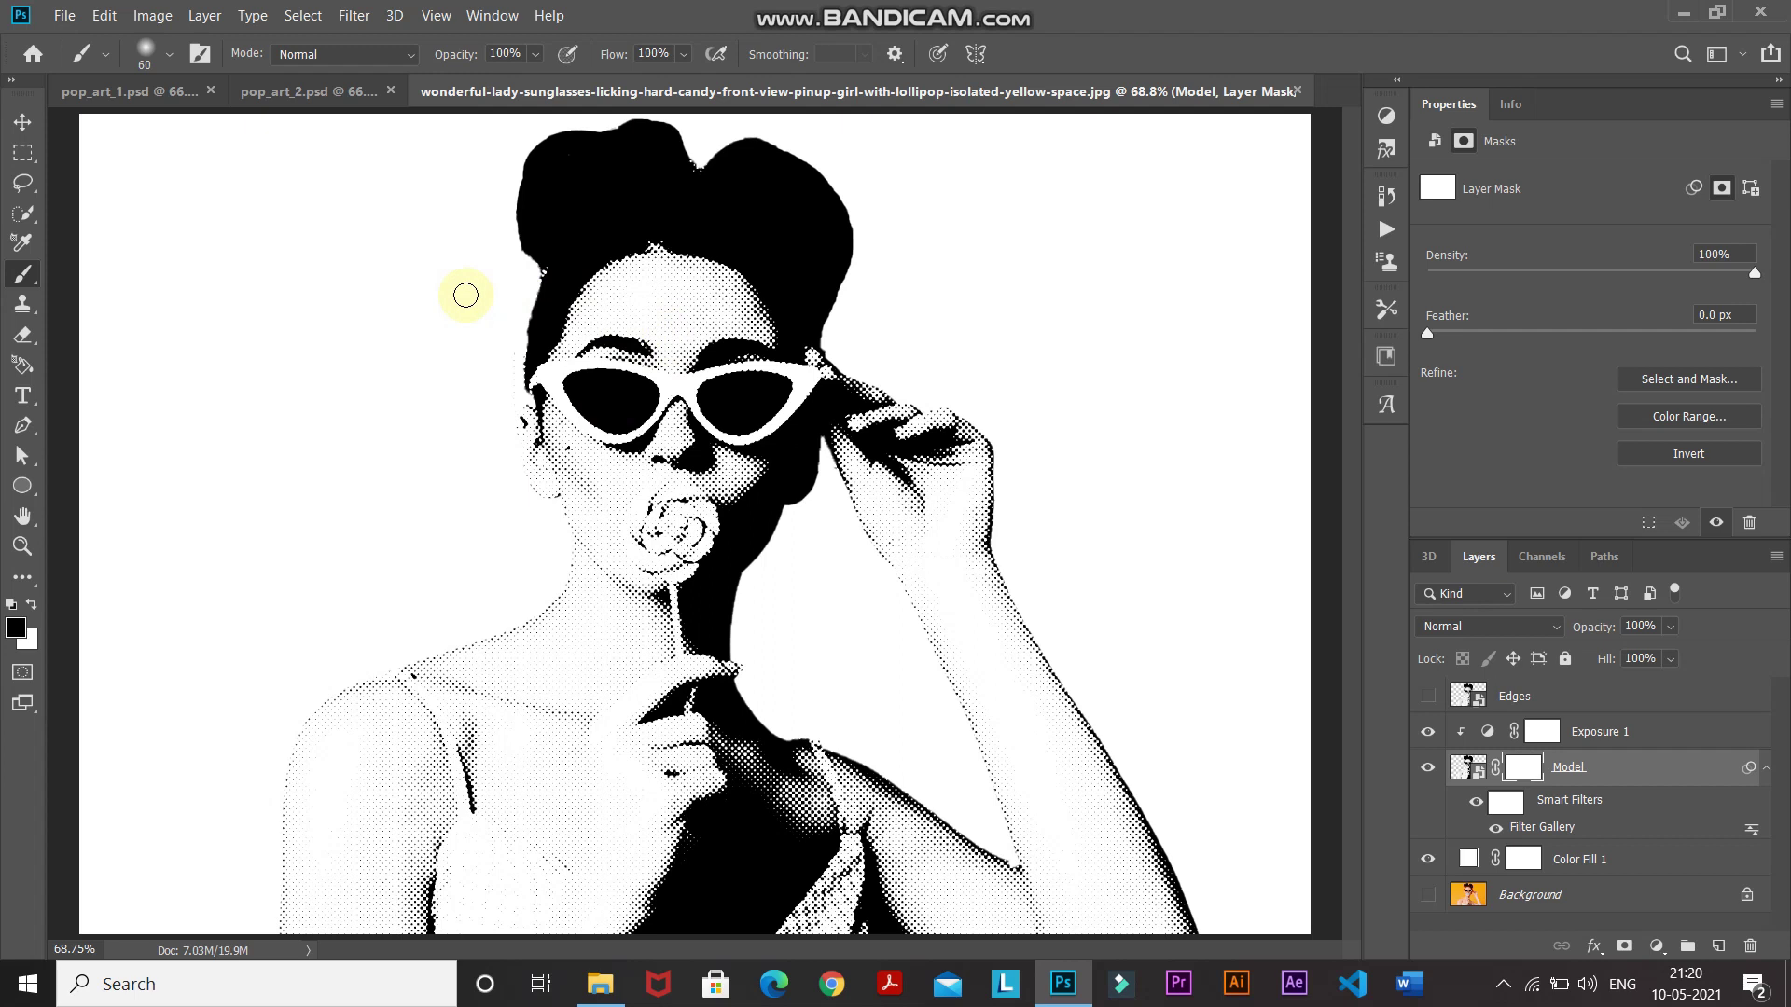
key("bracketleft")
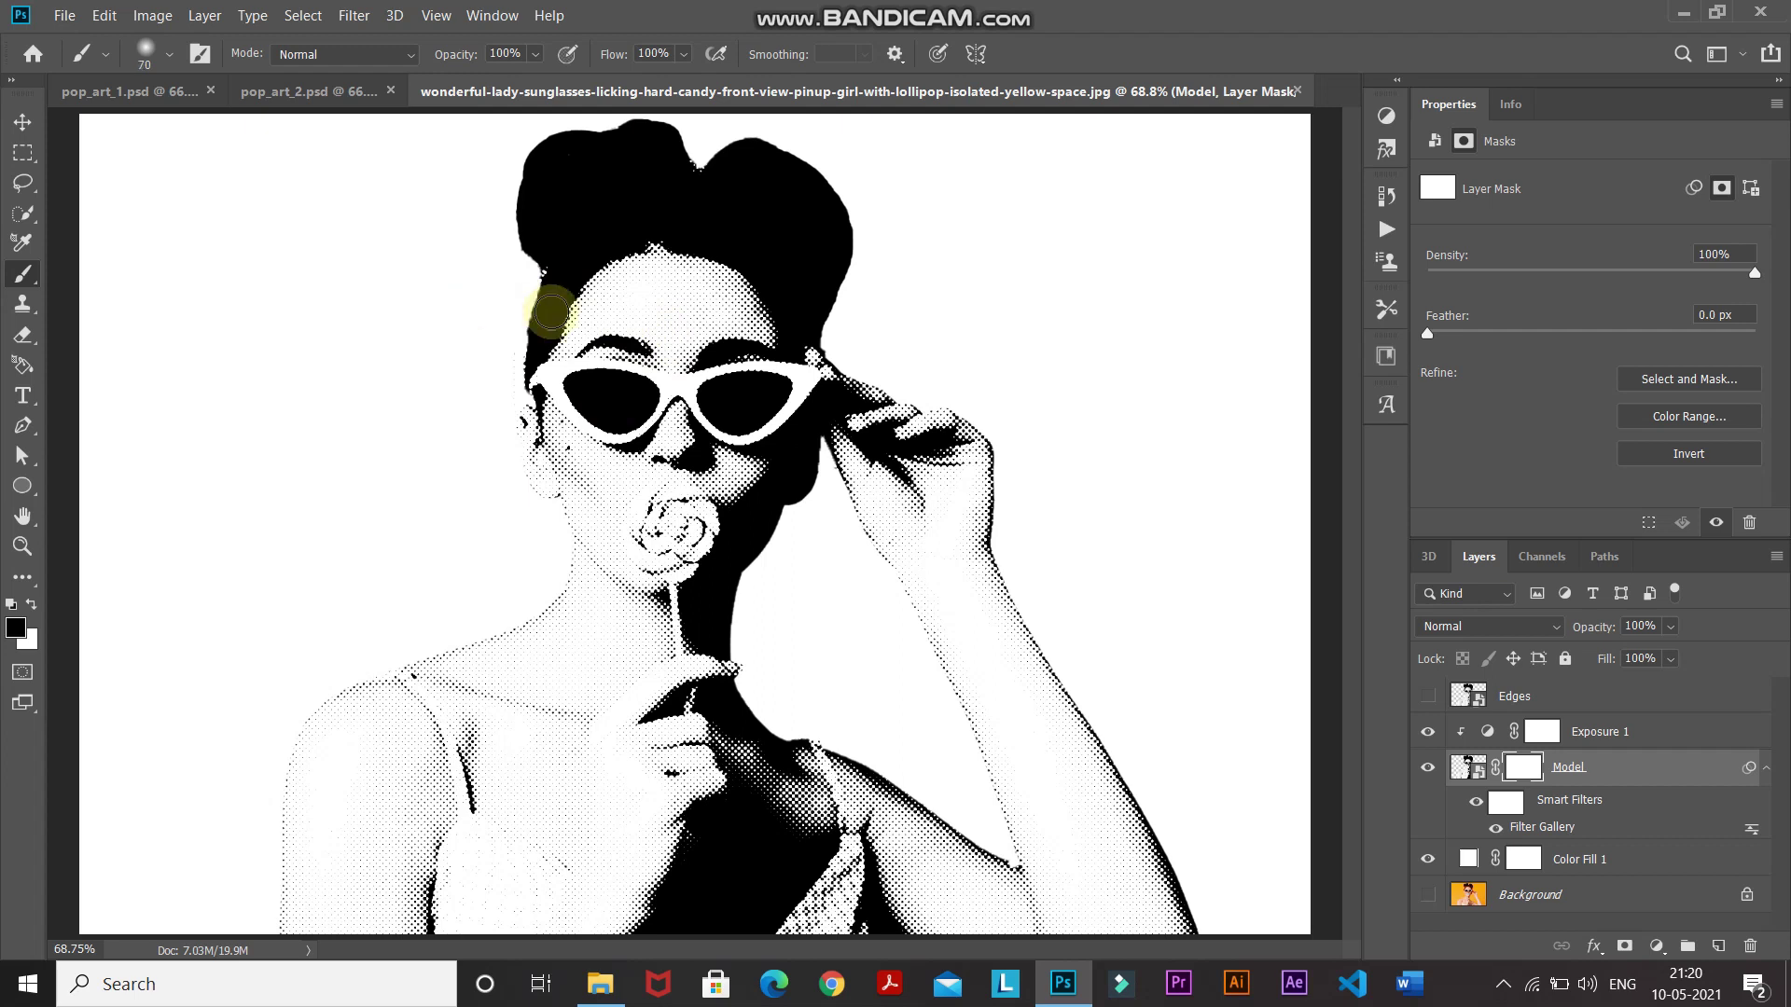
mouse_move(607, 314)
left_mouse_down()
mouse_move(658, 299)
mouse_move(674, 341)
mouse_move(628, 315)
mouse_move(690, 331)
left_mouse_up()
mouse_move(611, 469)
left_mouse_down()
mouse_move(544, 703)
mouse_move(579, 687)
mouse_move(416, 803)
mouse_move(438, 840)
left_mouse_up()
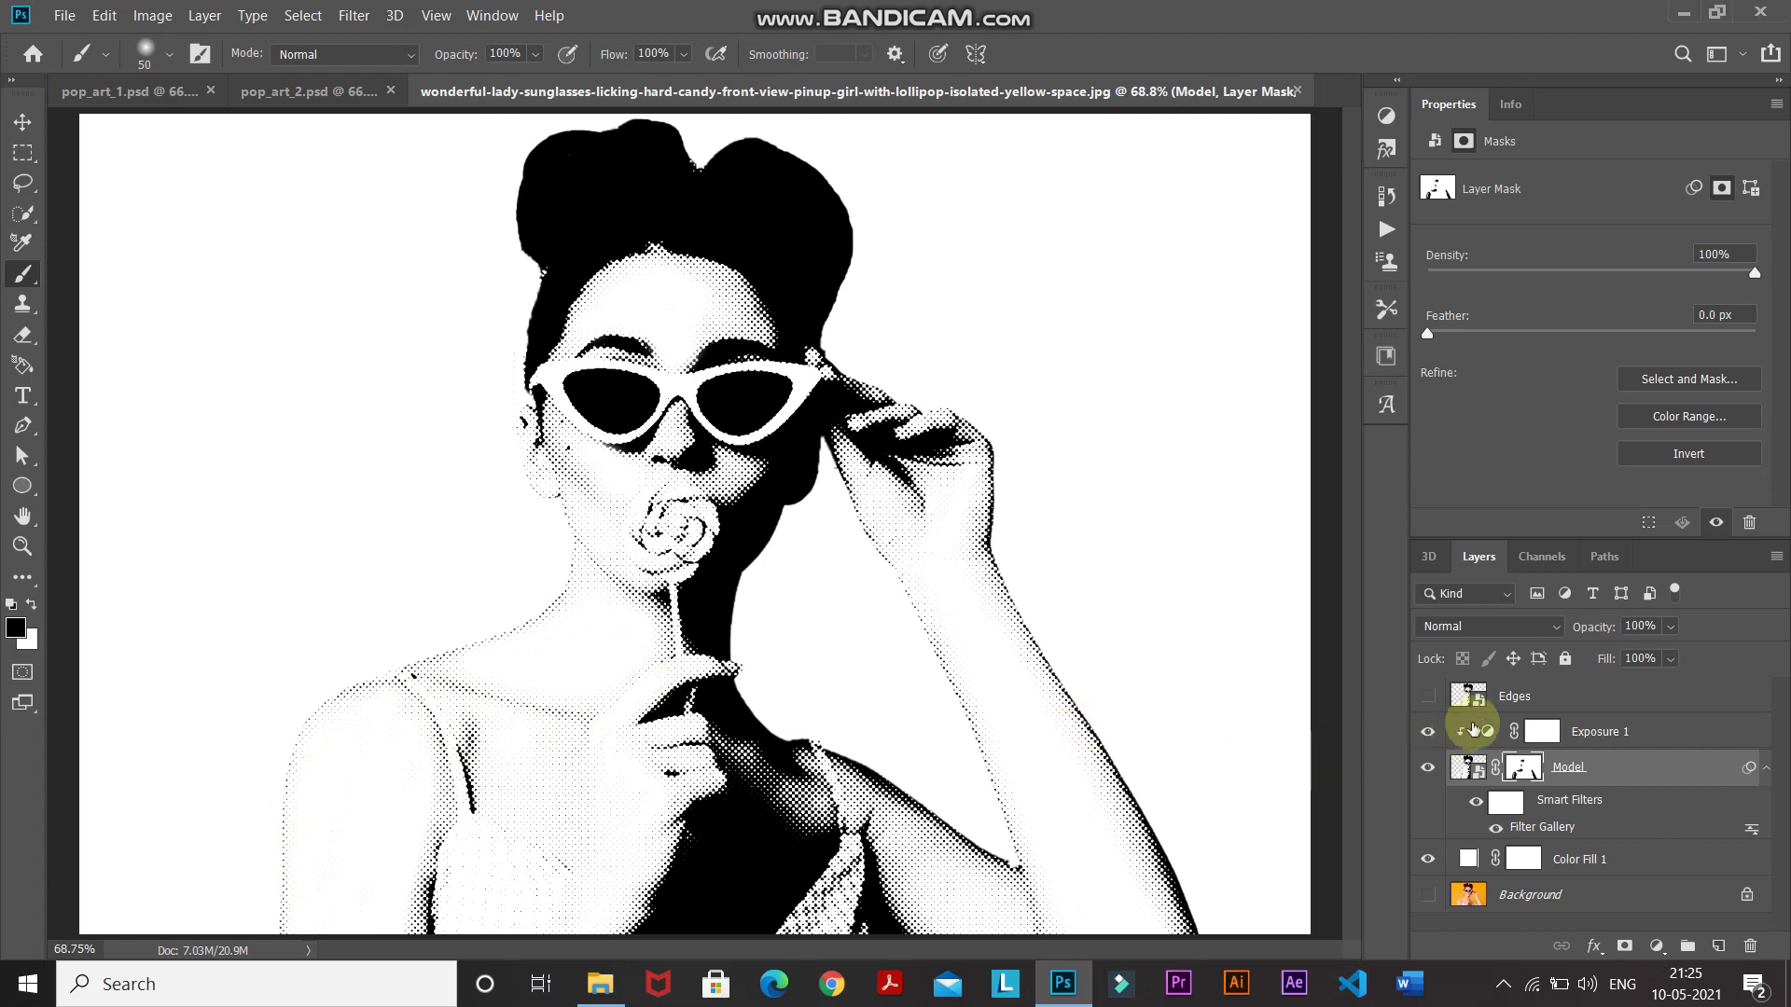
Step: Show the Edges layer and apply the Find Edges filter to it
left_click(1550, 699)
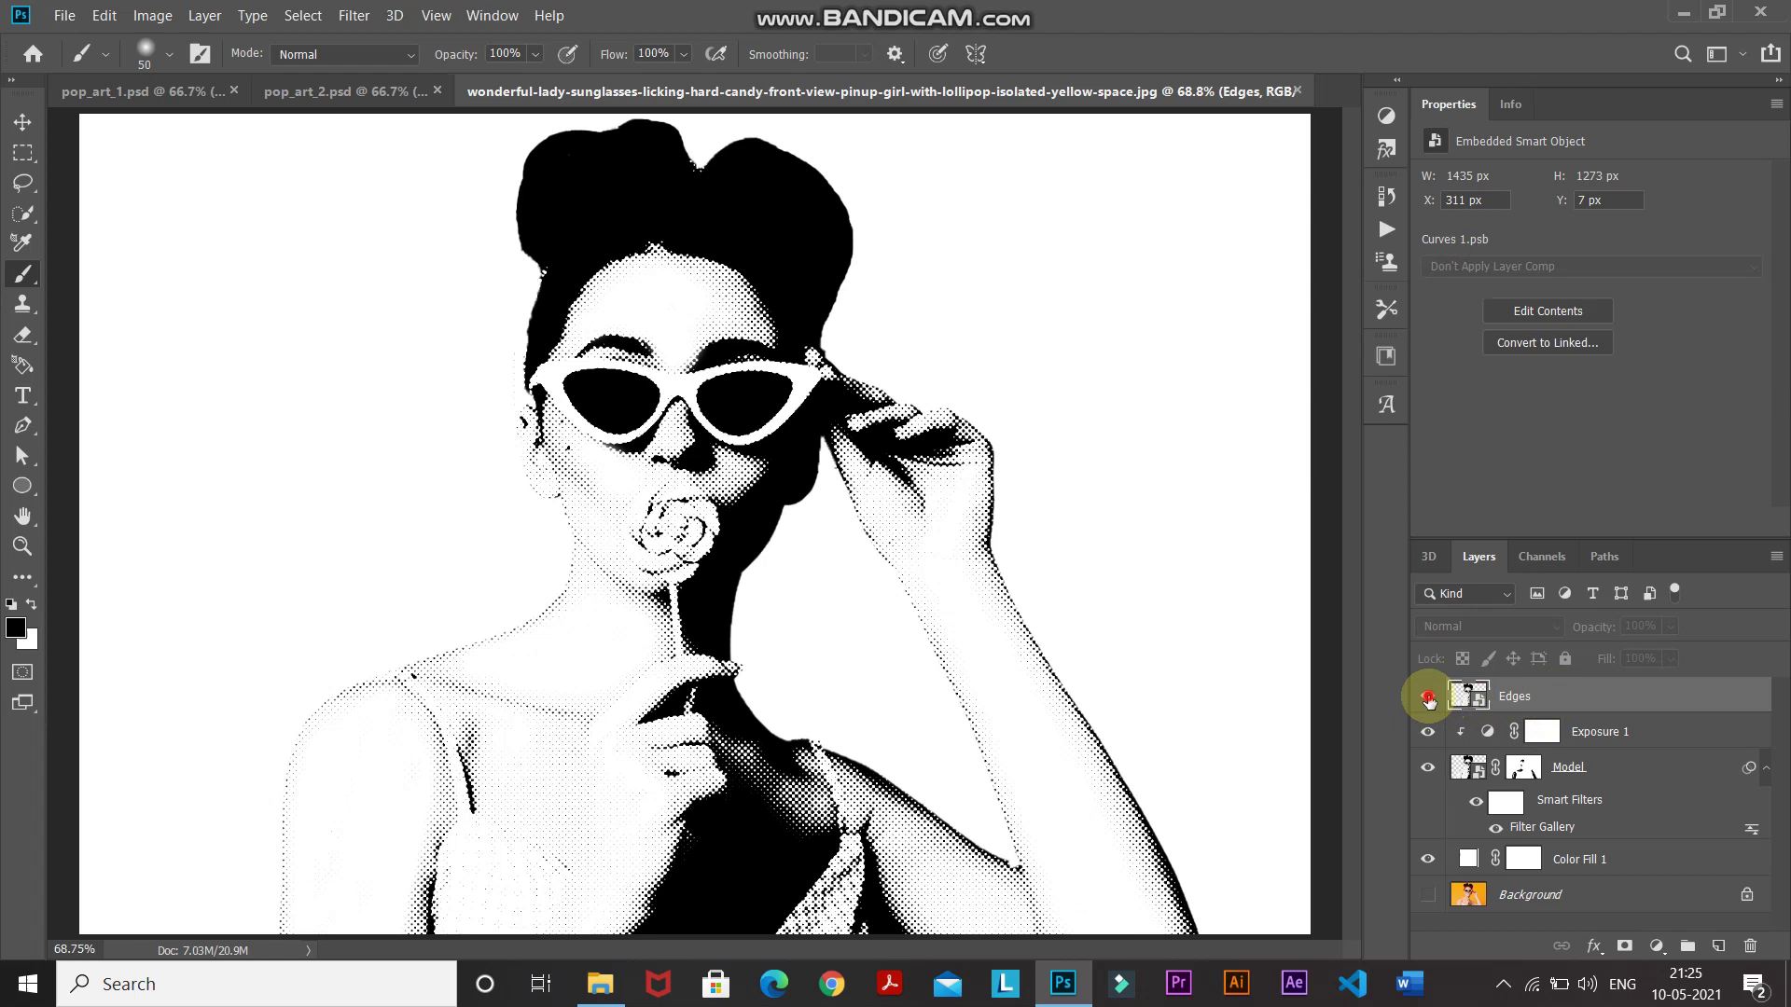
left_click(1428, 699)
left_click(354, 16)
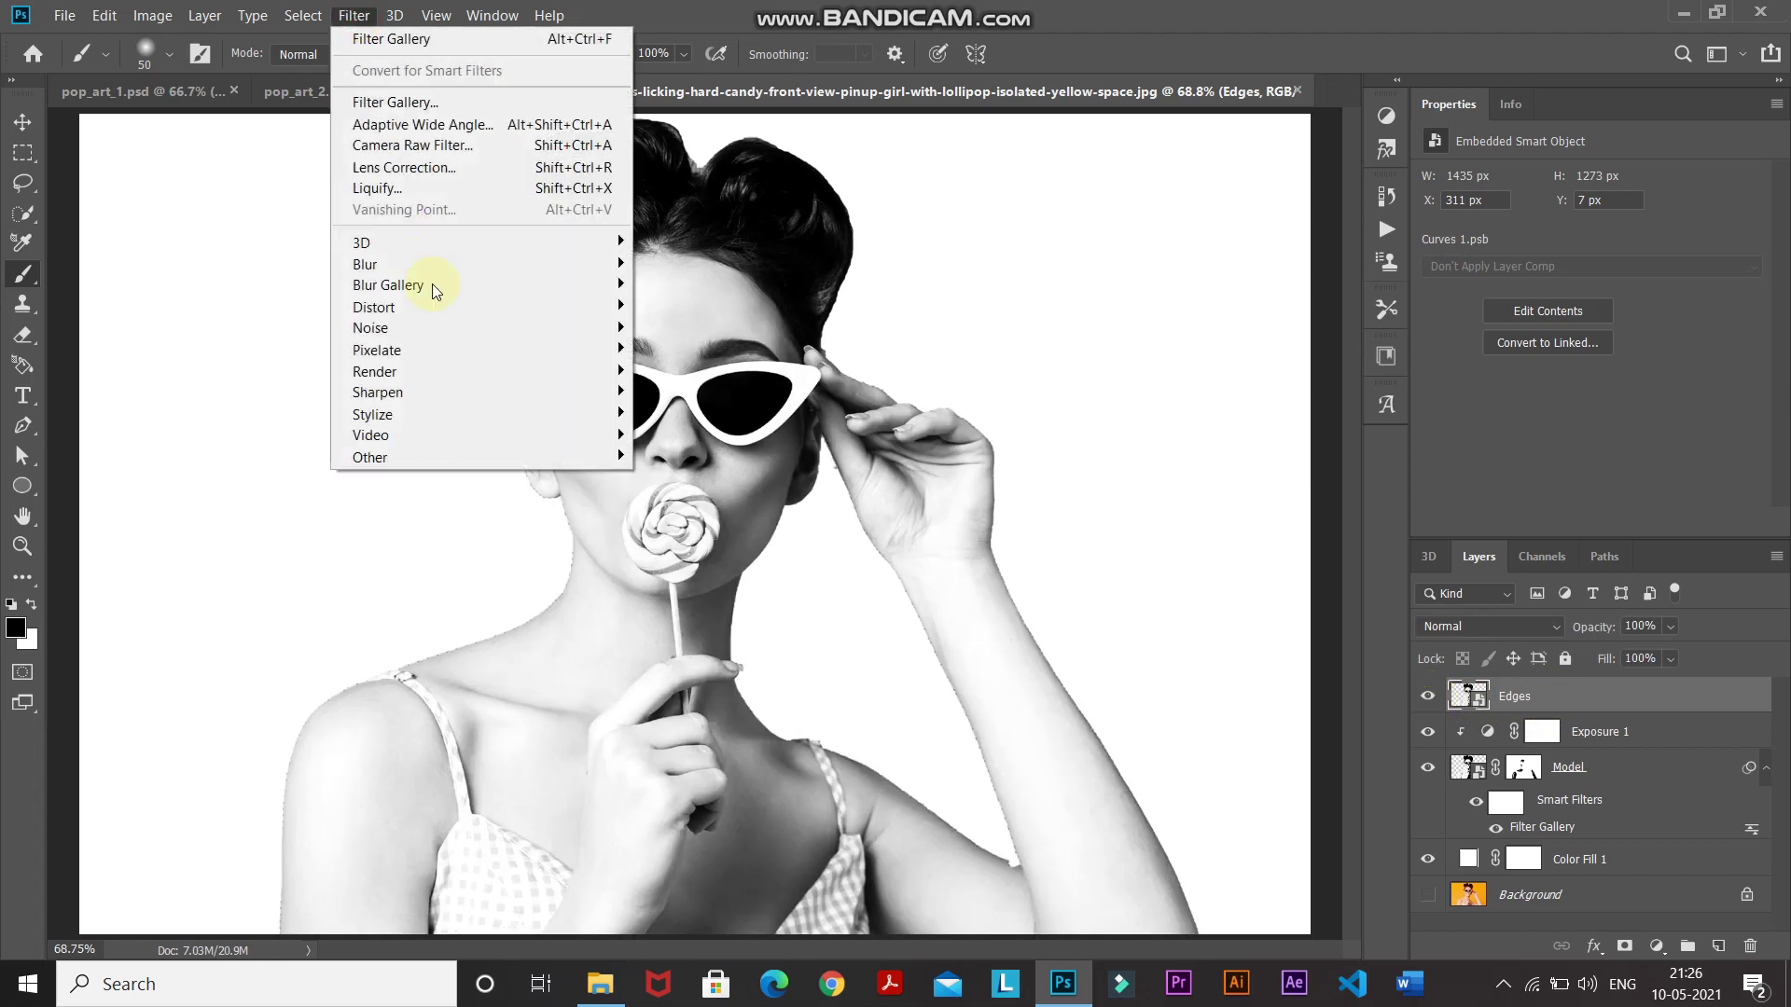
mouse_move(451, 415)
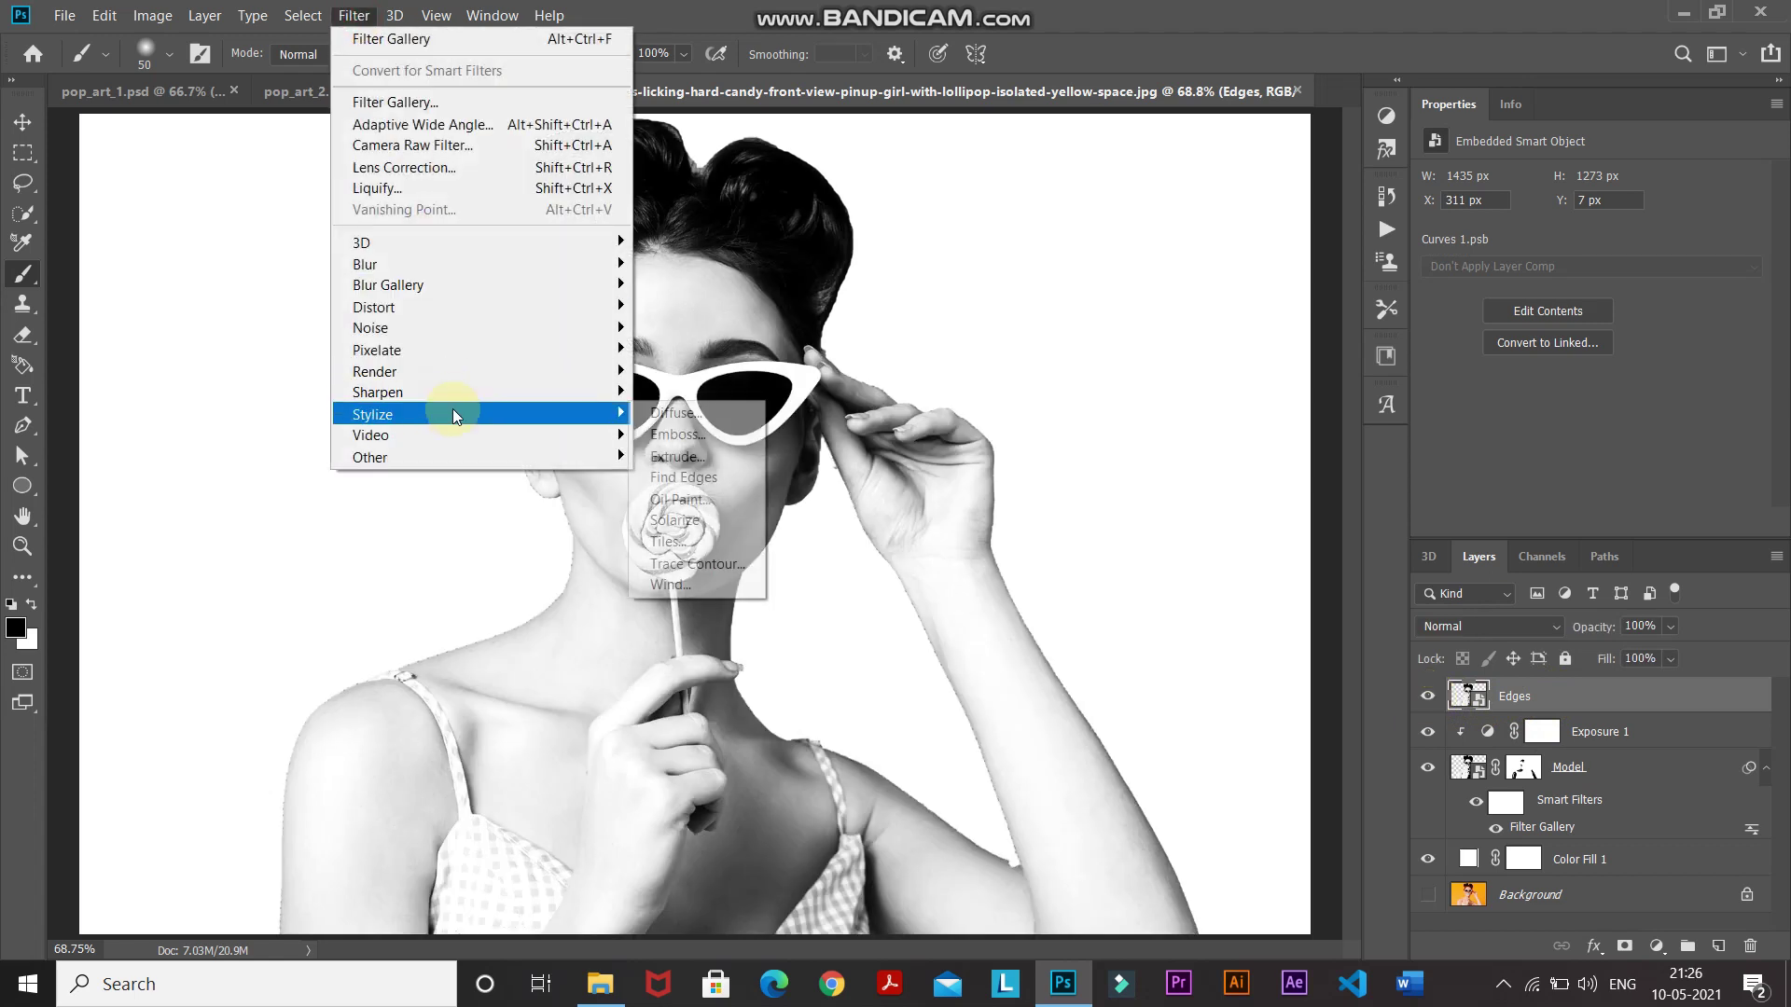
left_click(707, 481)
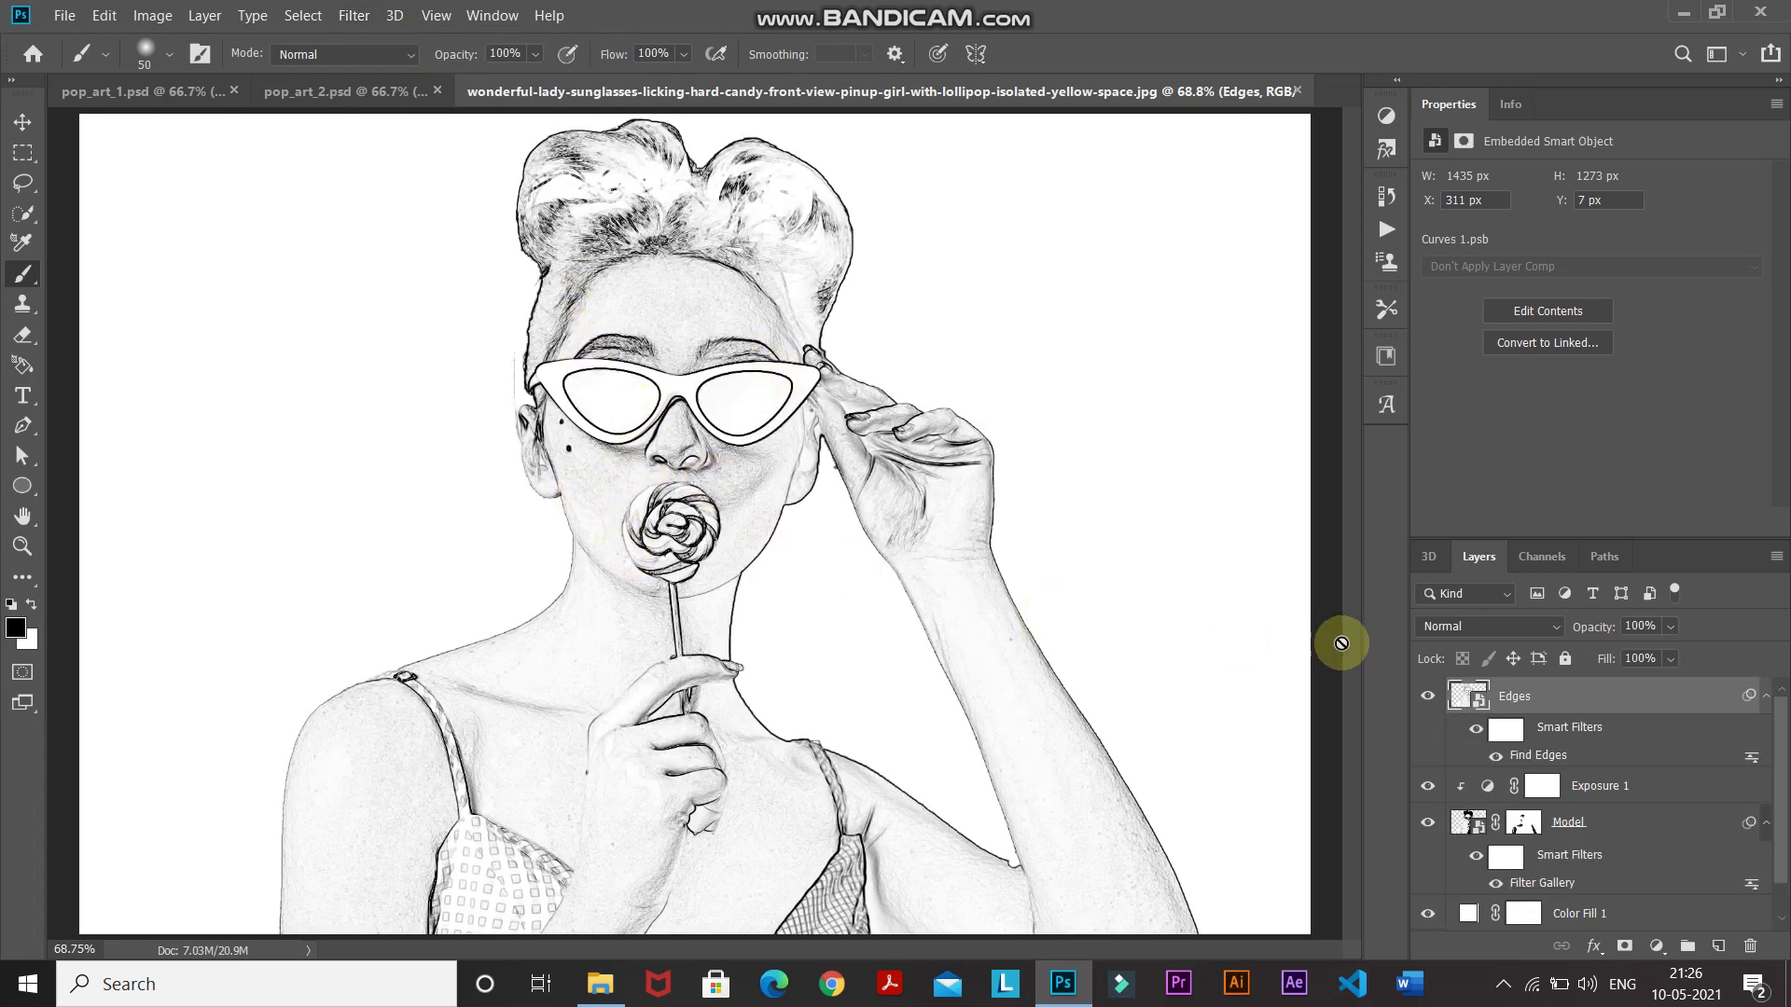
Step: Set the Edges layer's blend mode to Multiply and add a layer mask to it
left_click(1446, 627)
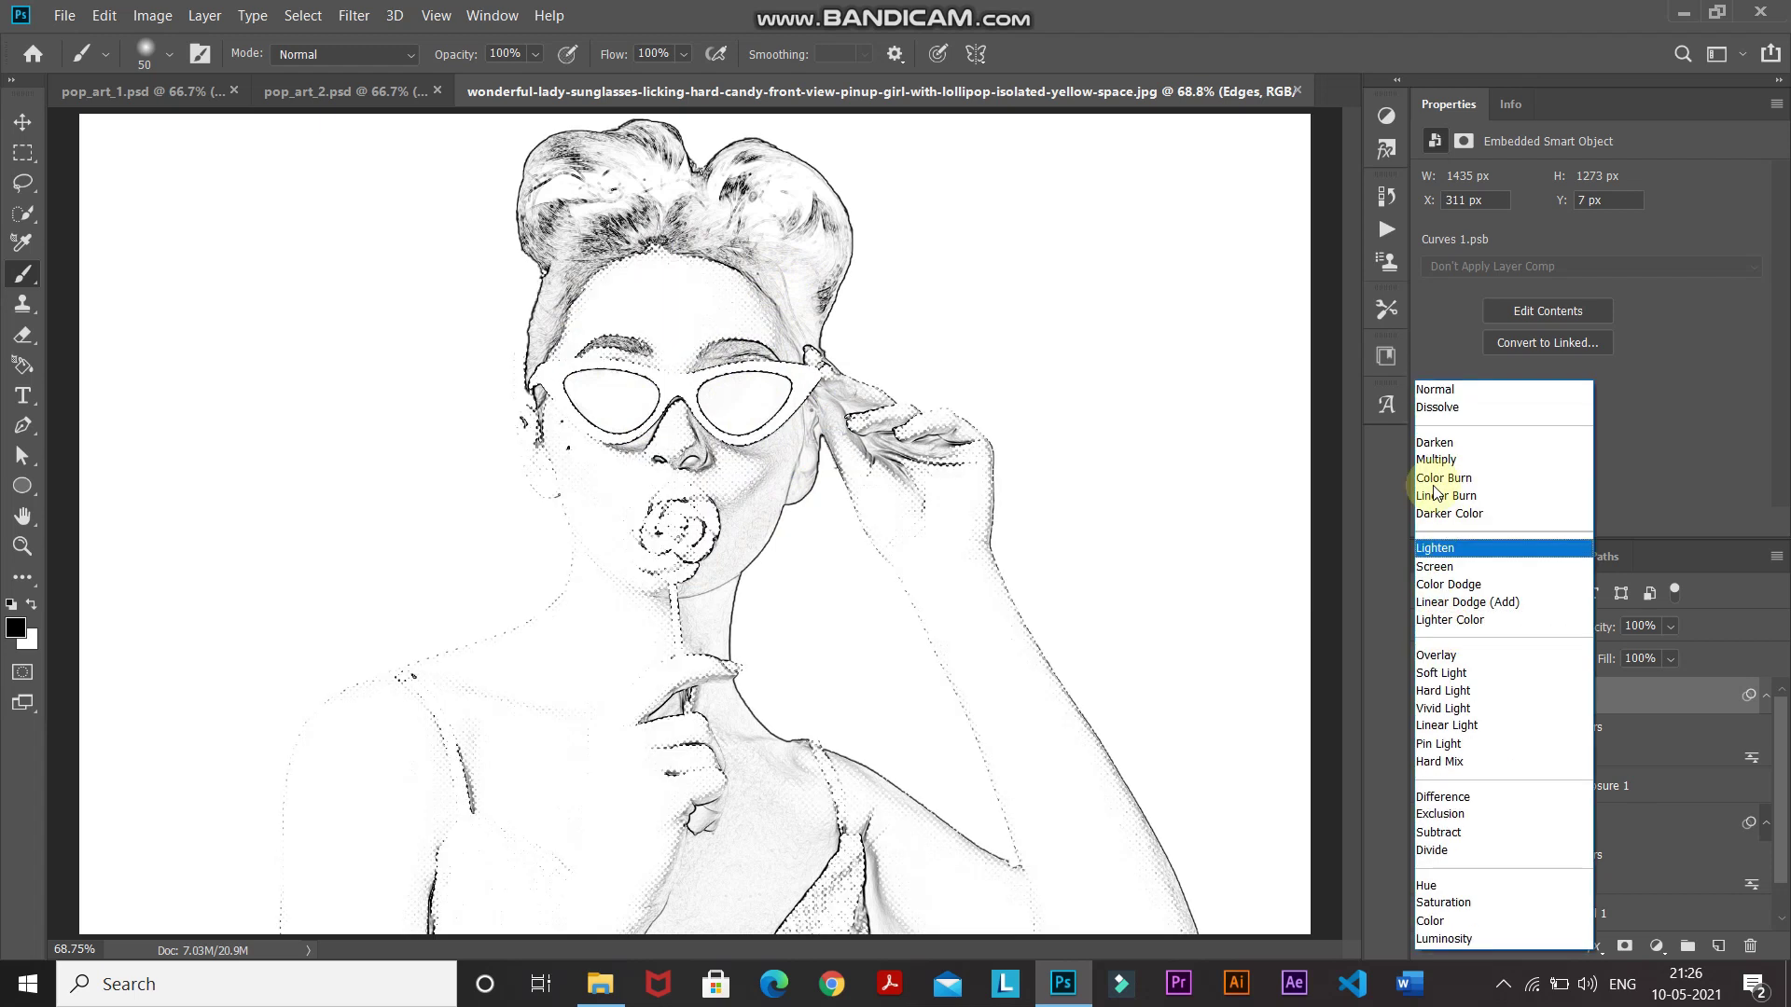
left_click(1436, 460)
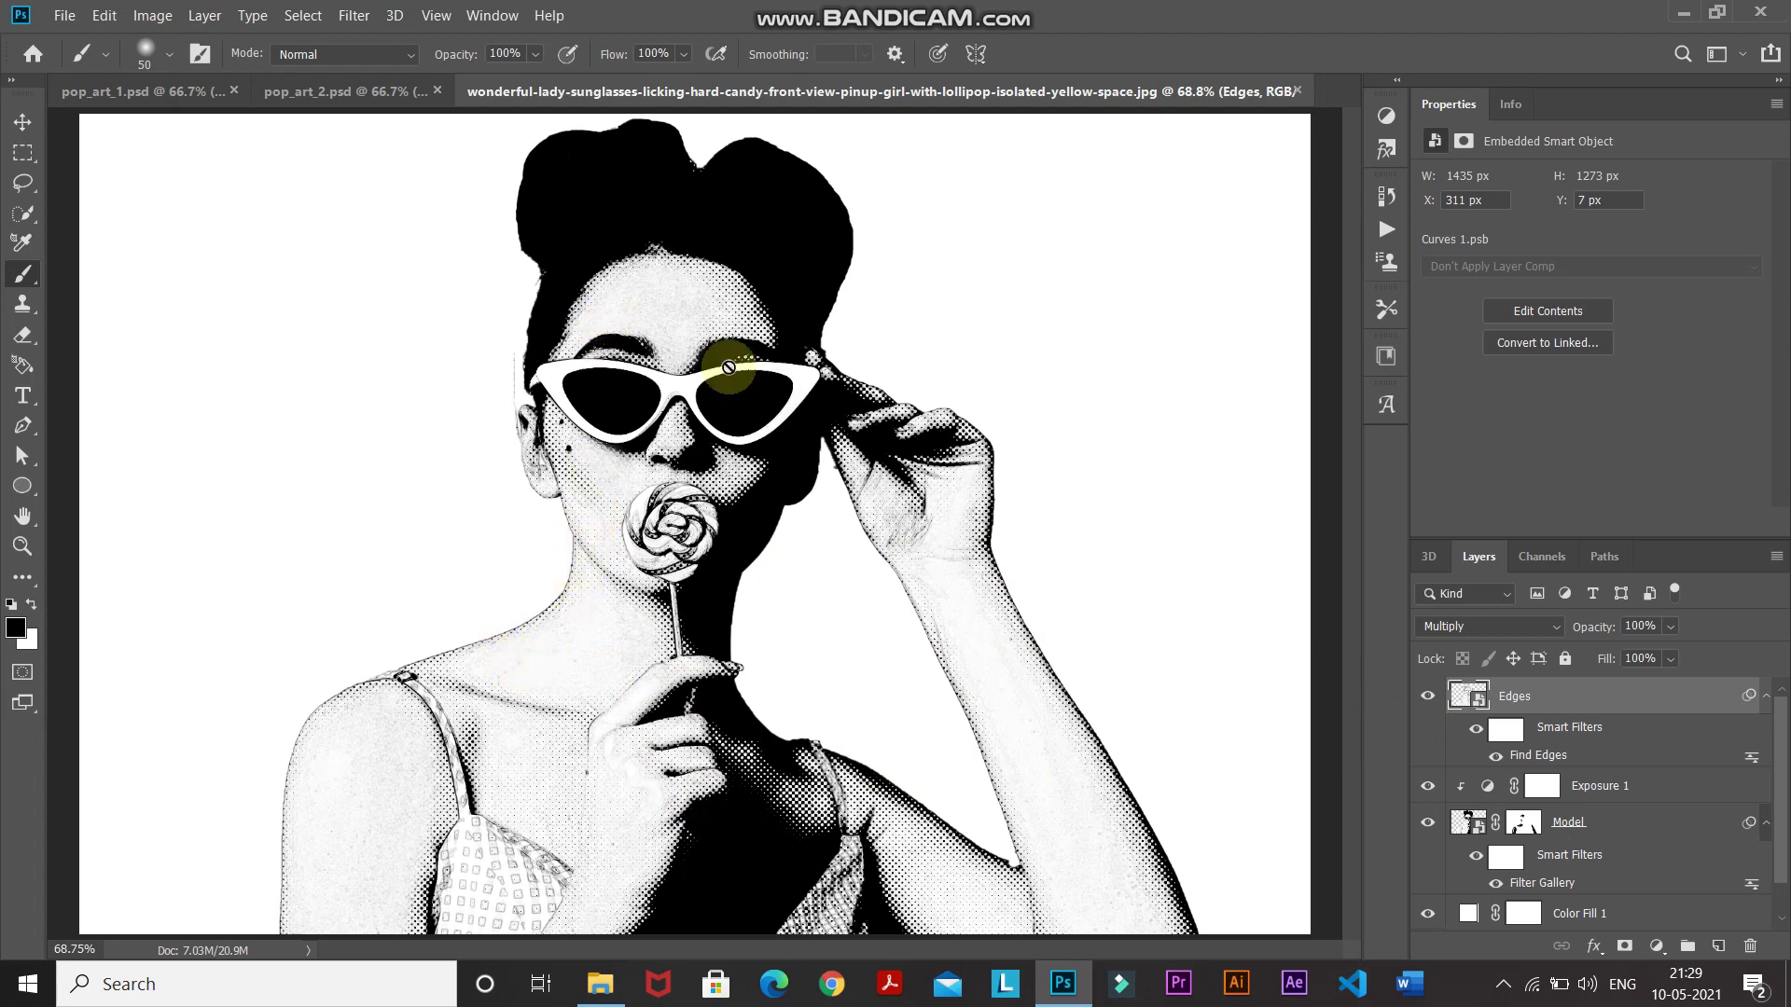
left_click(1624, 946)
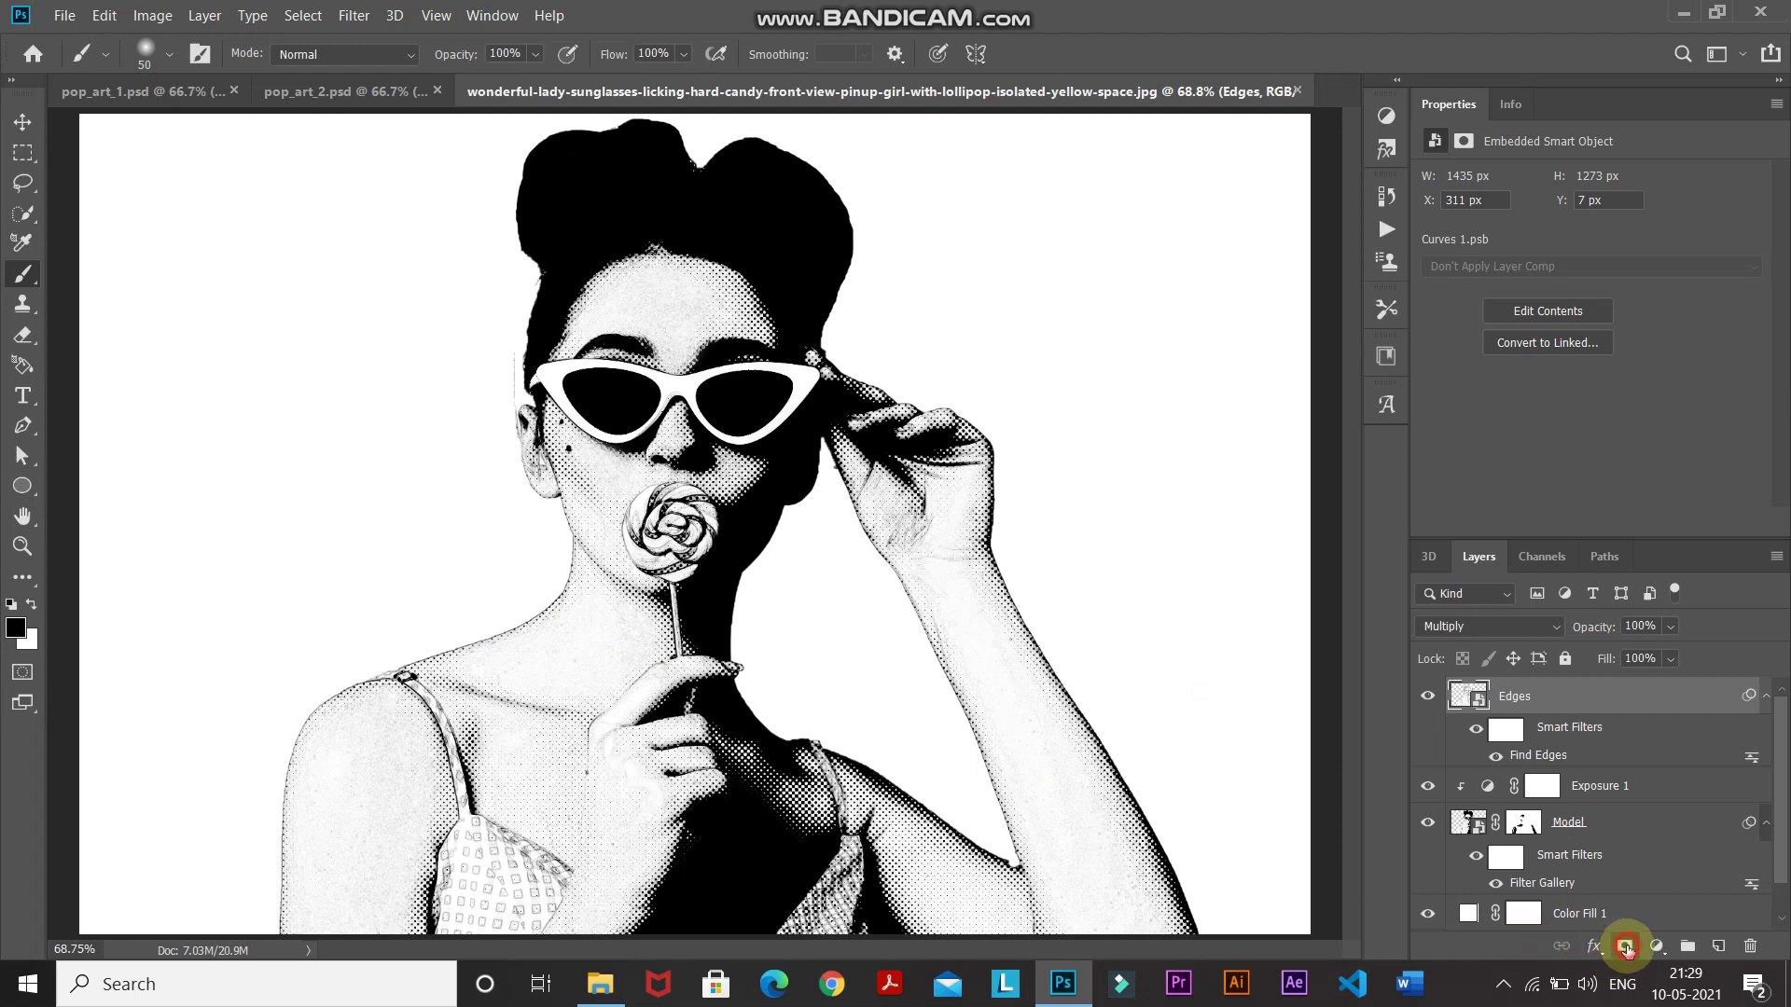
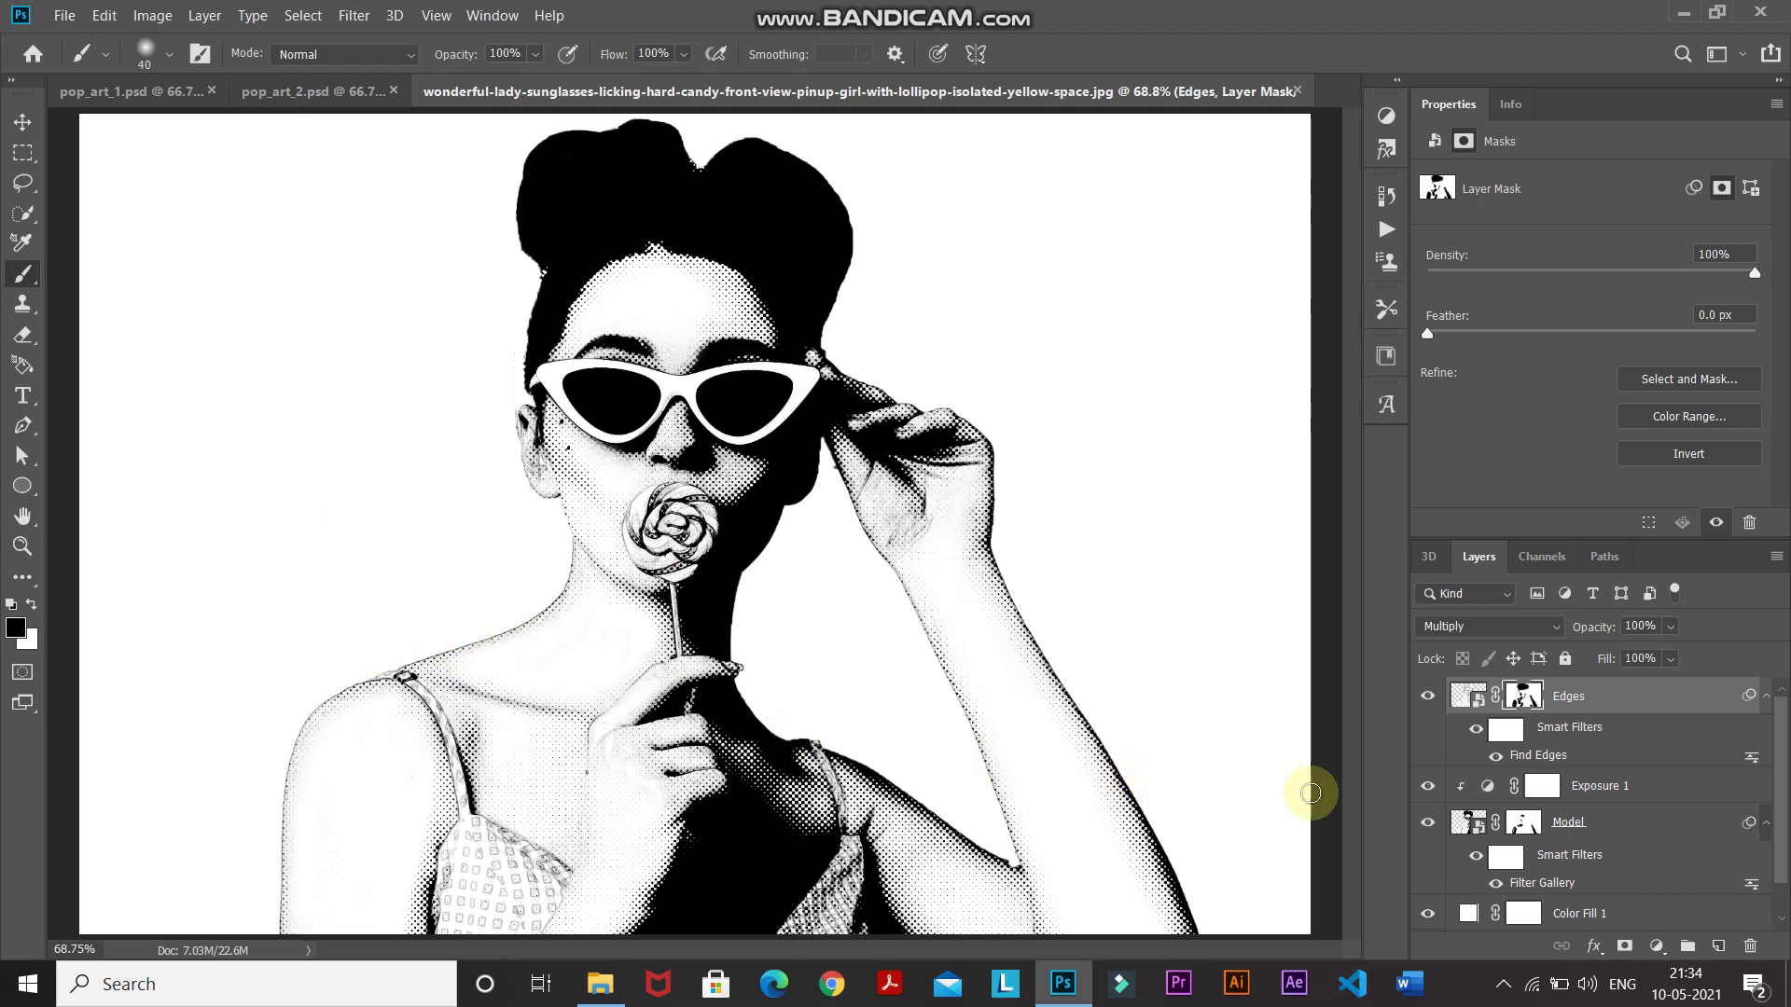
Step: Add a Gradient Map adjustment above the Edges layer and set its dark colour stop to purple 4c077b
left_click(1656, 947)
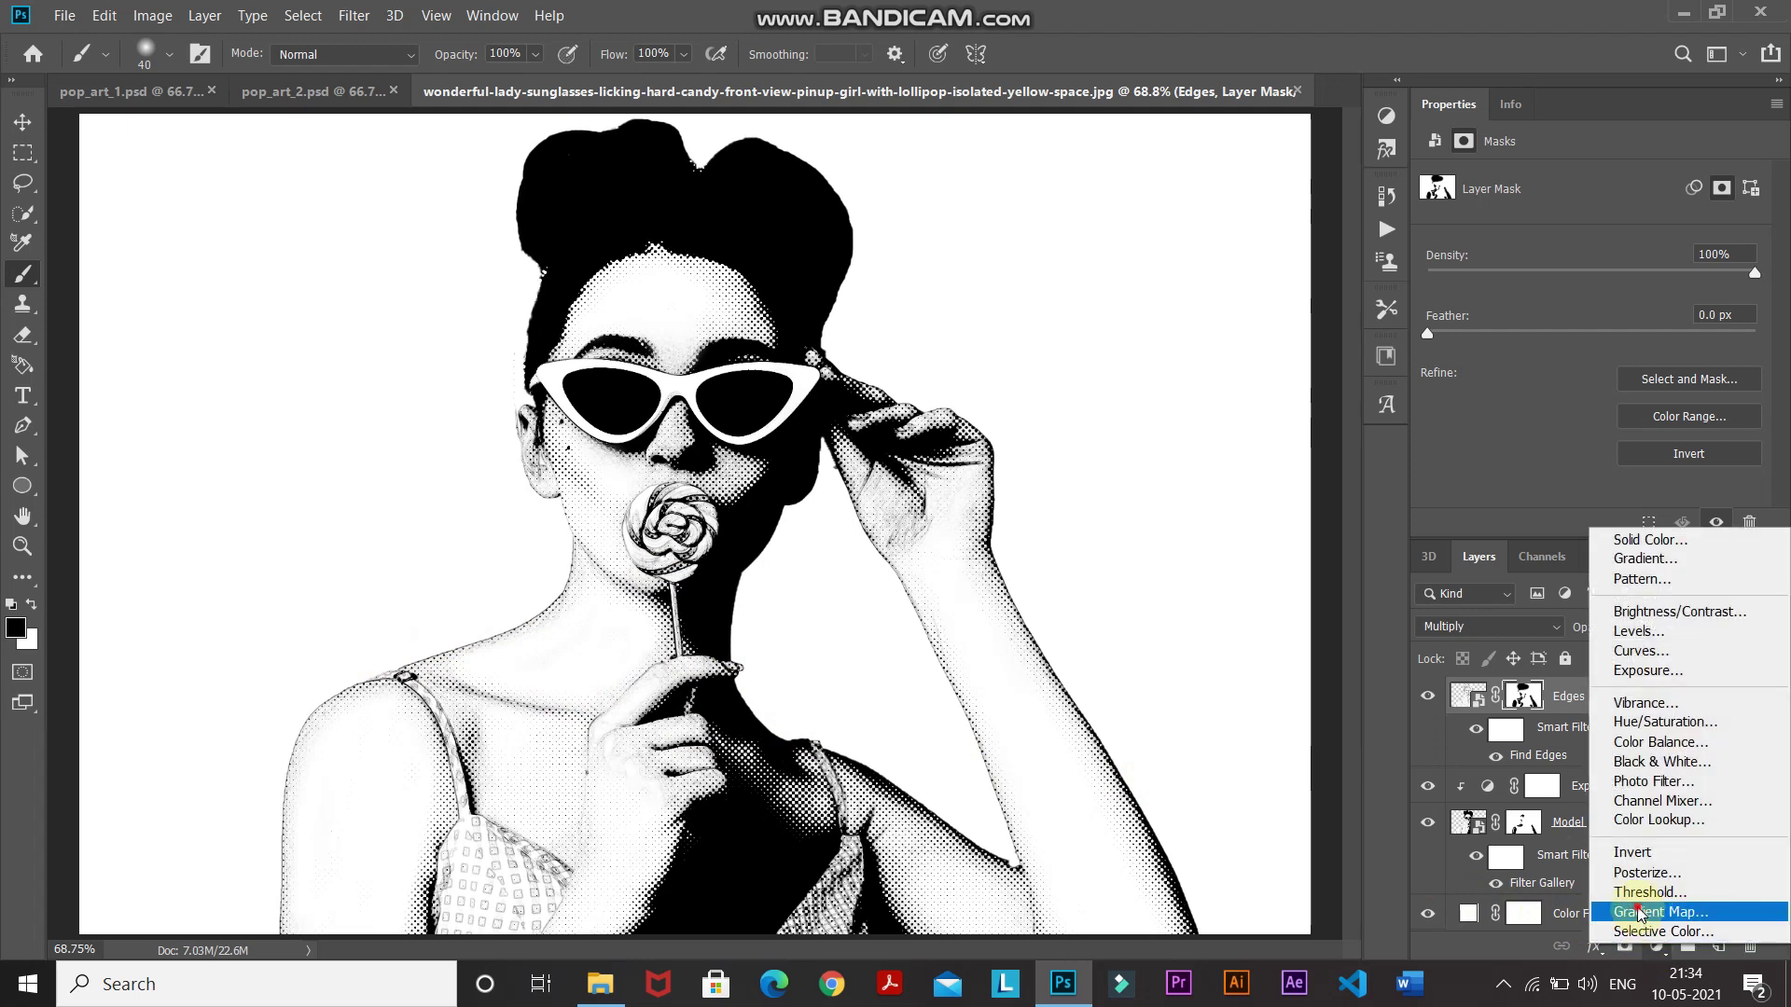
left_click(1639, 910)
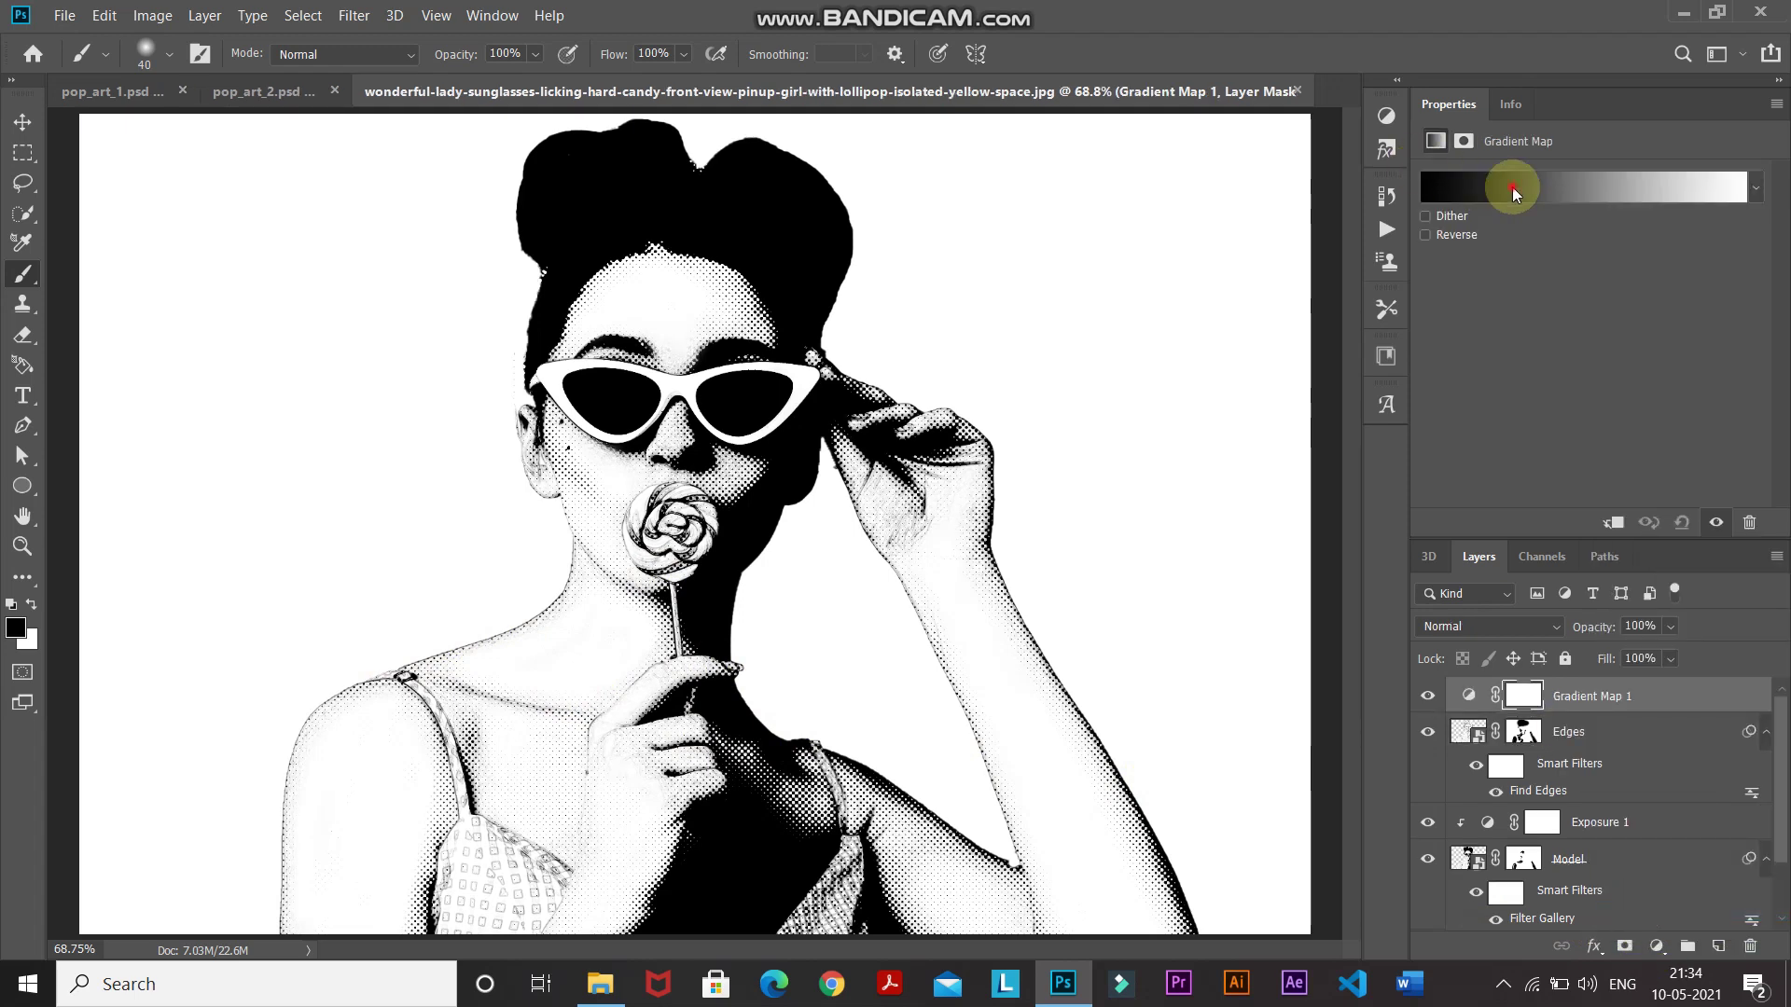
left_click(1512, 189)
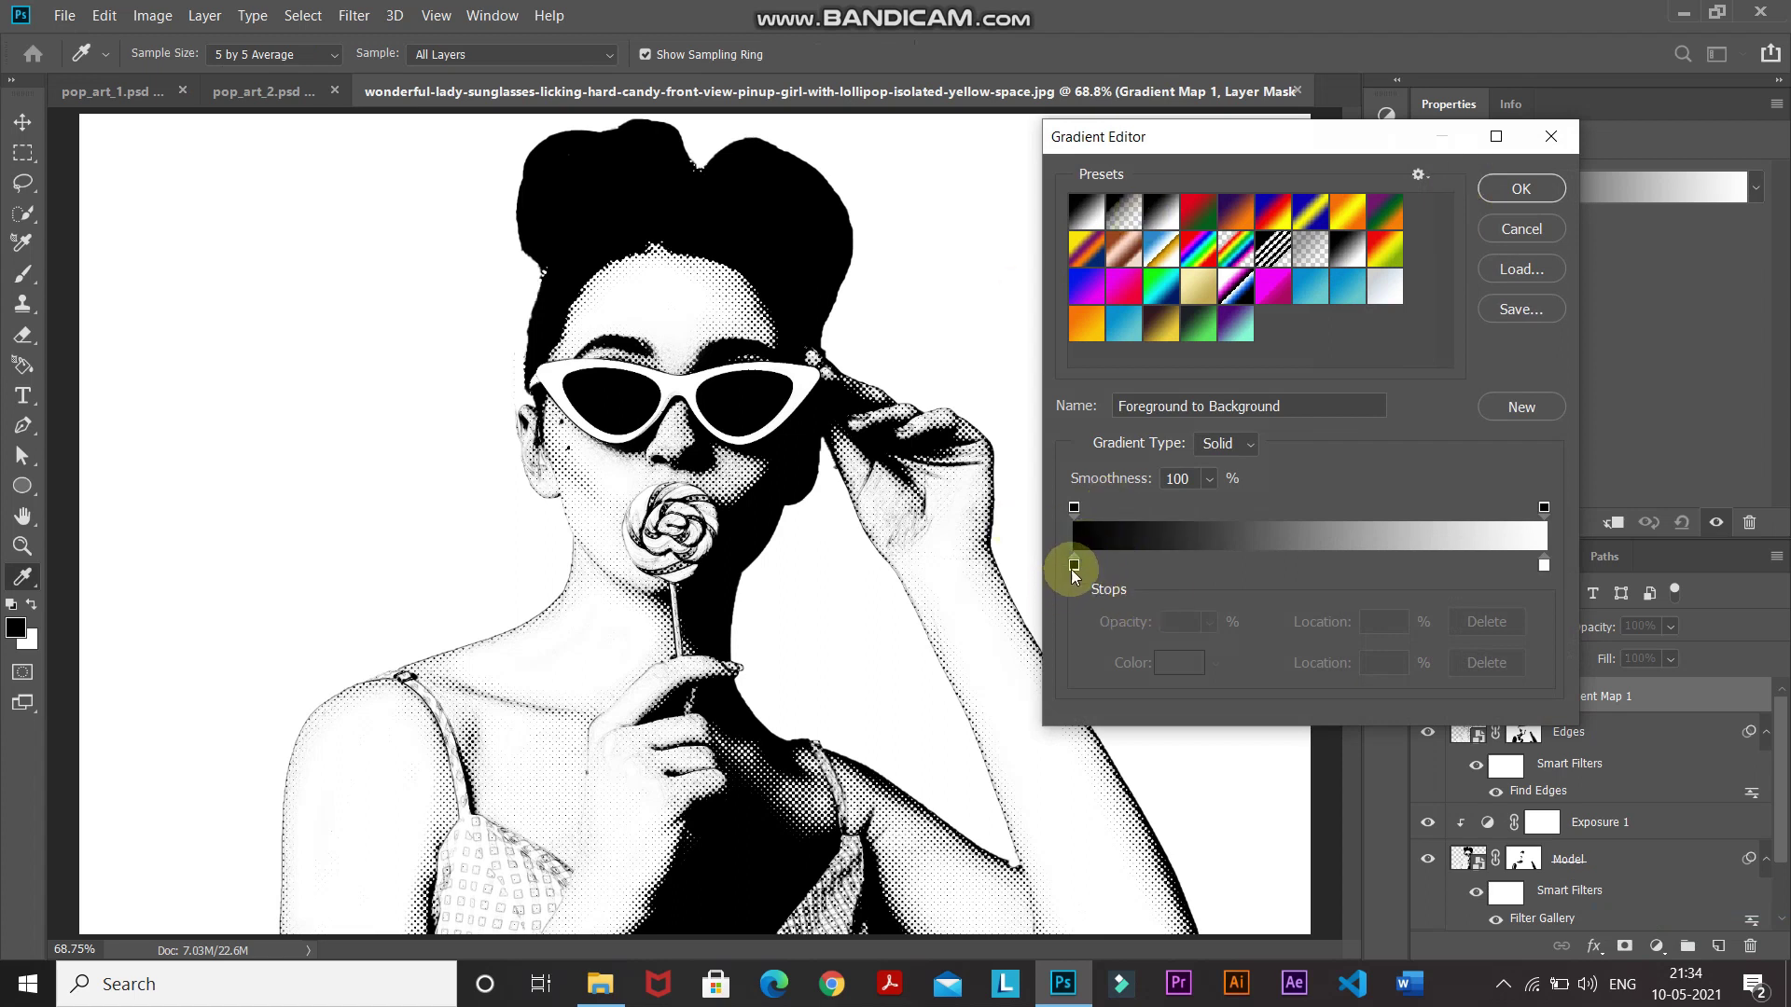
double_click(1074, 565)
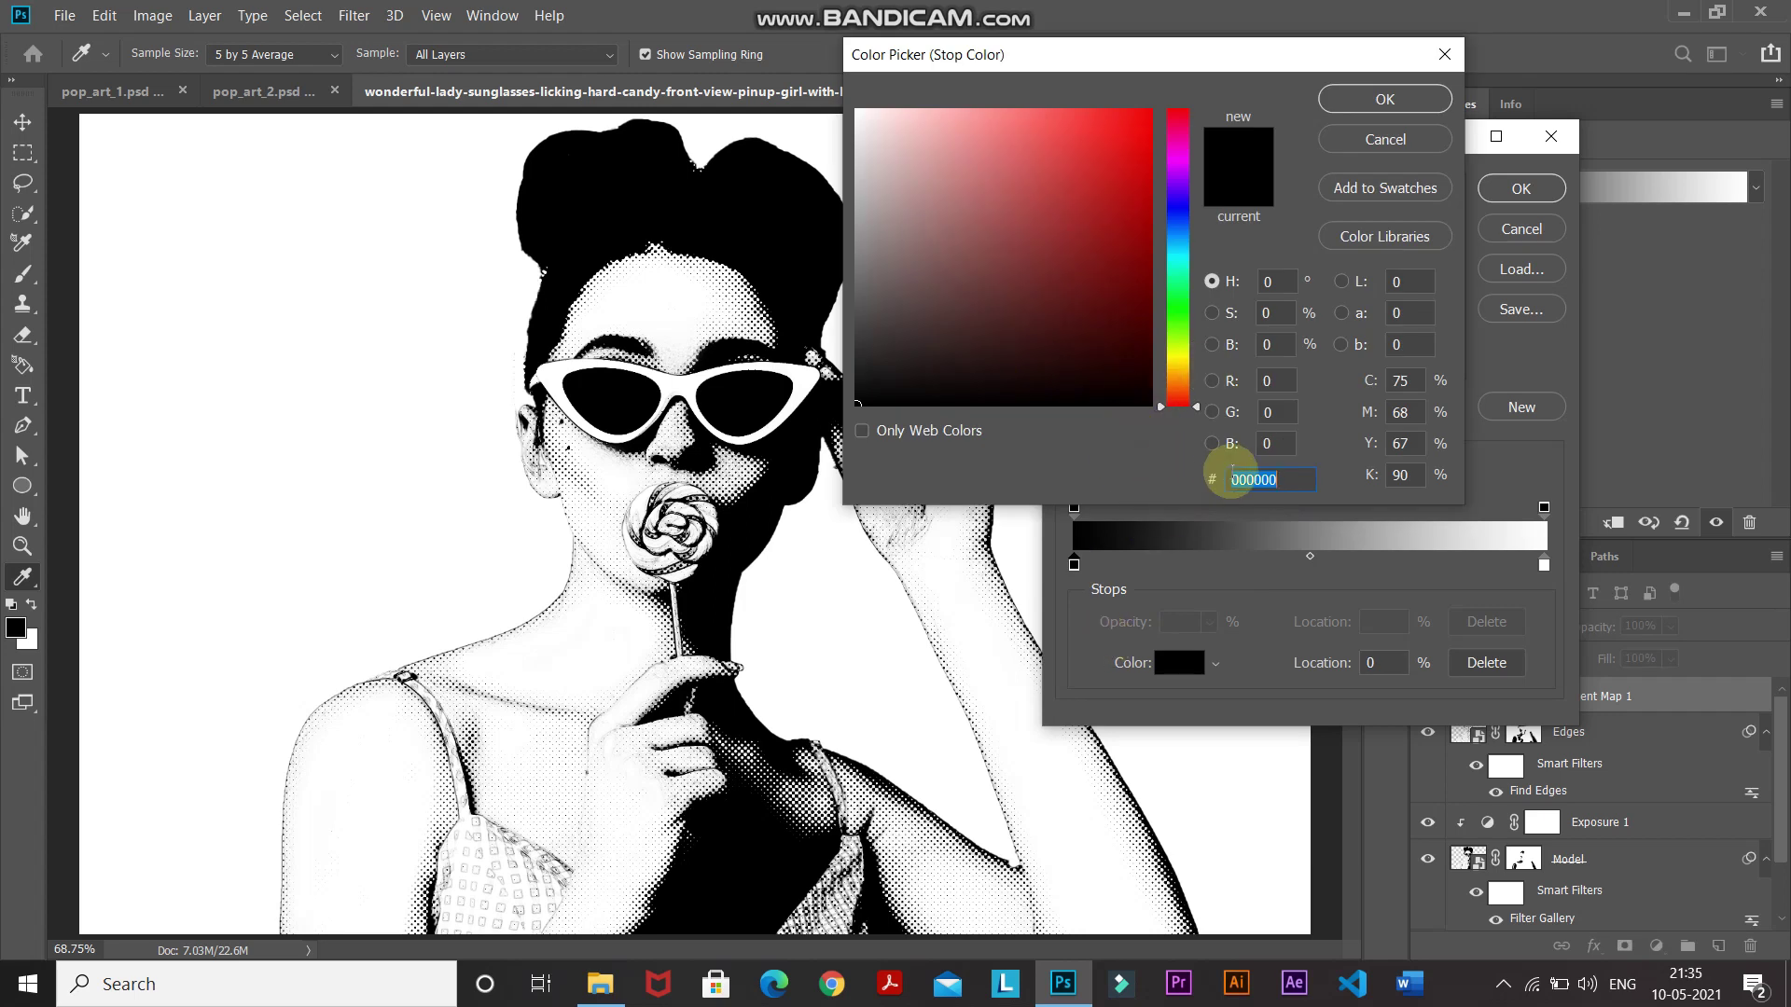
type("4c077b")
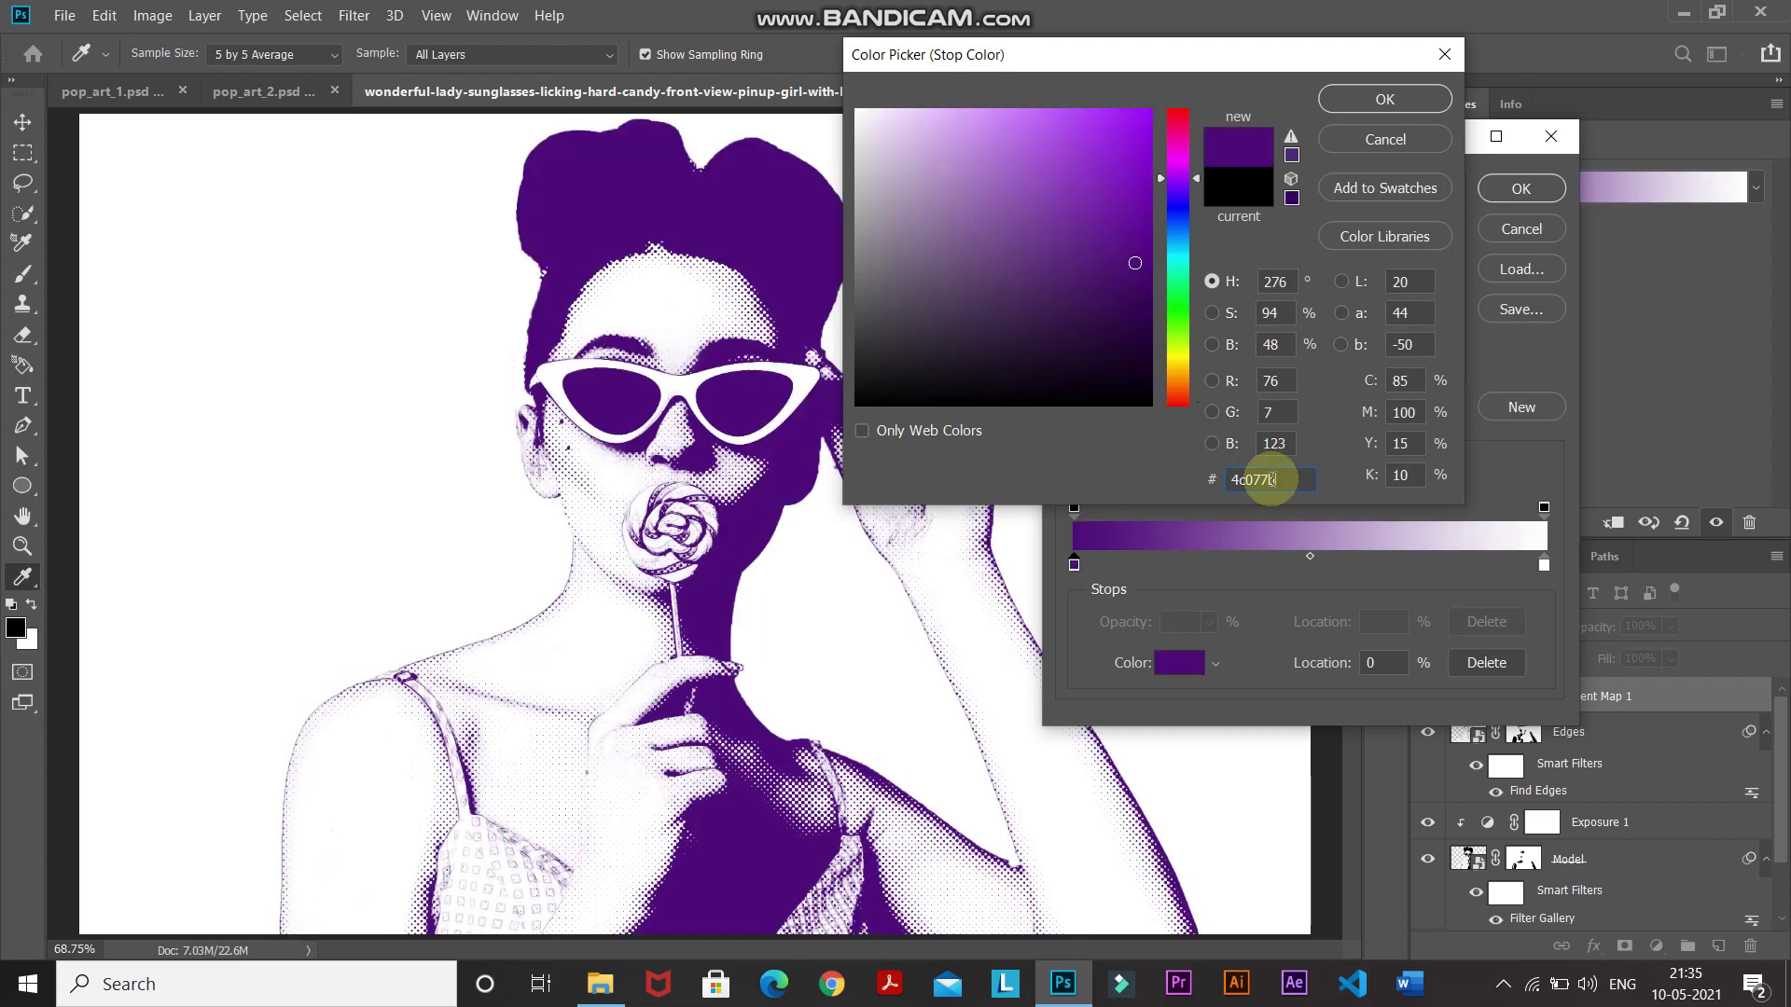
key("Return")
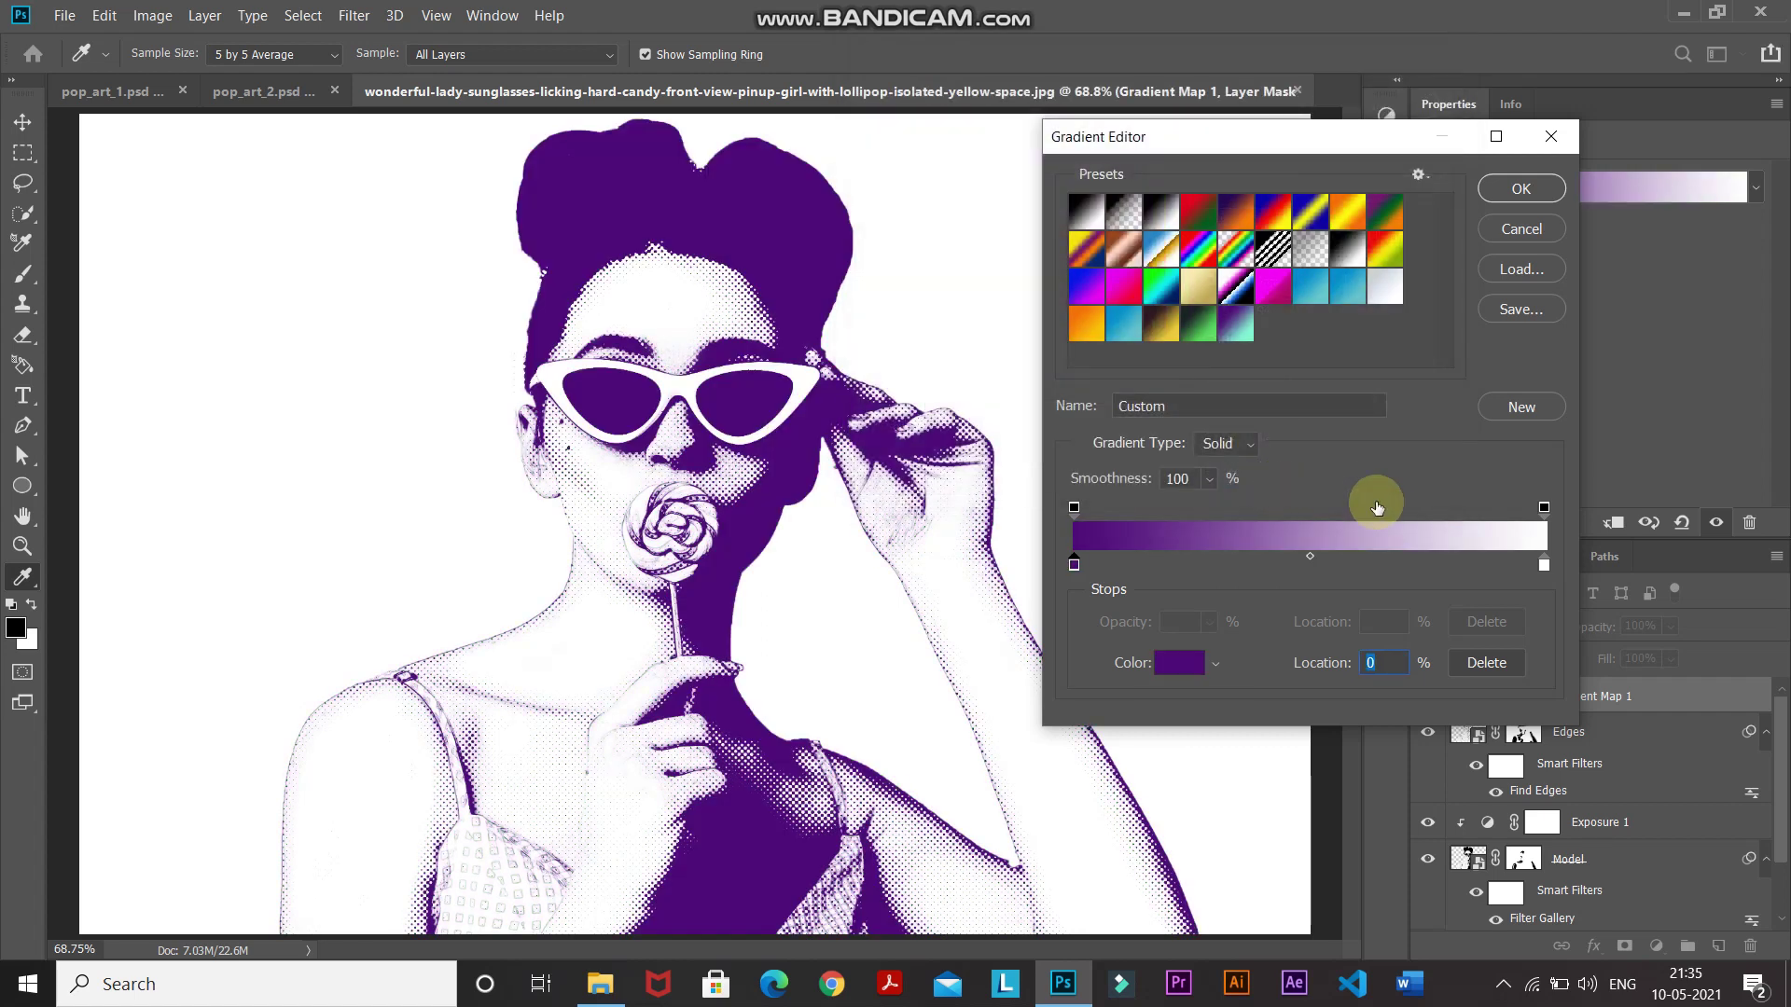
Step: Set the gradient map's light colour stop to mint green 85f9d2 and accept the gradient
double_click(1542, 566)
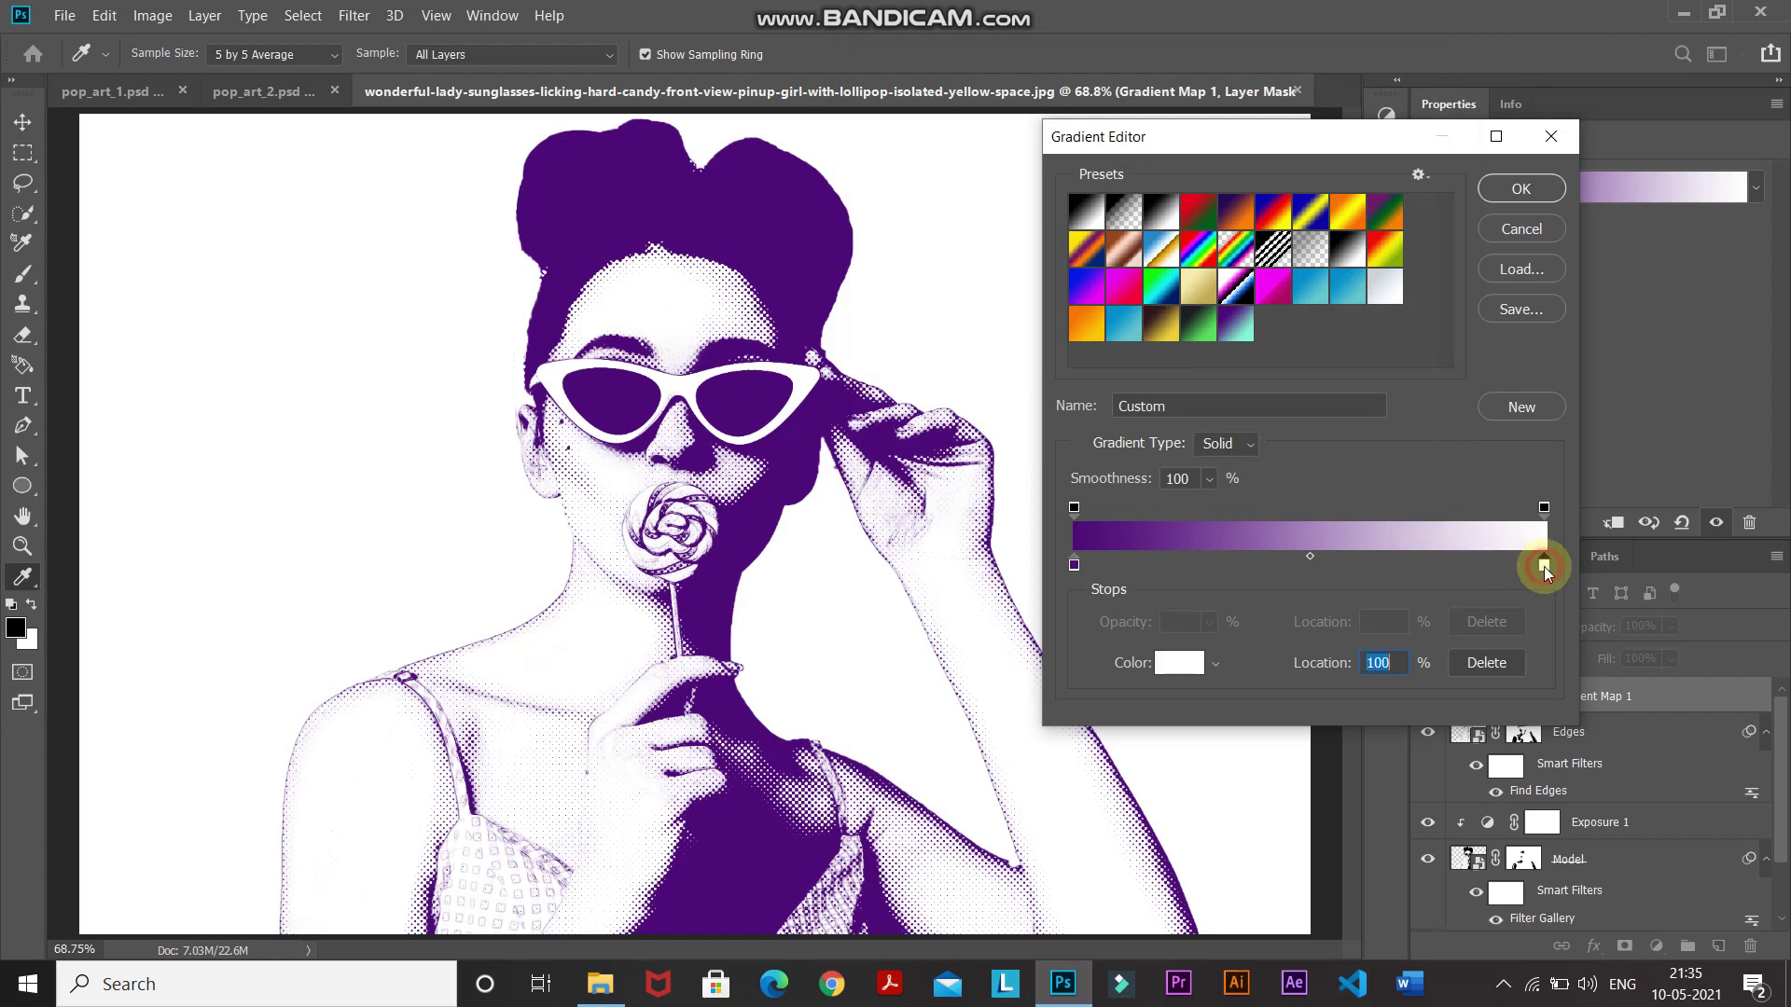
type("85")
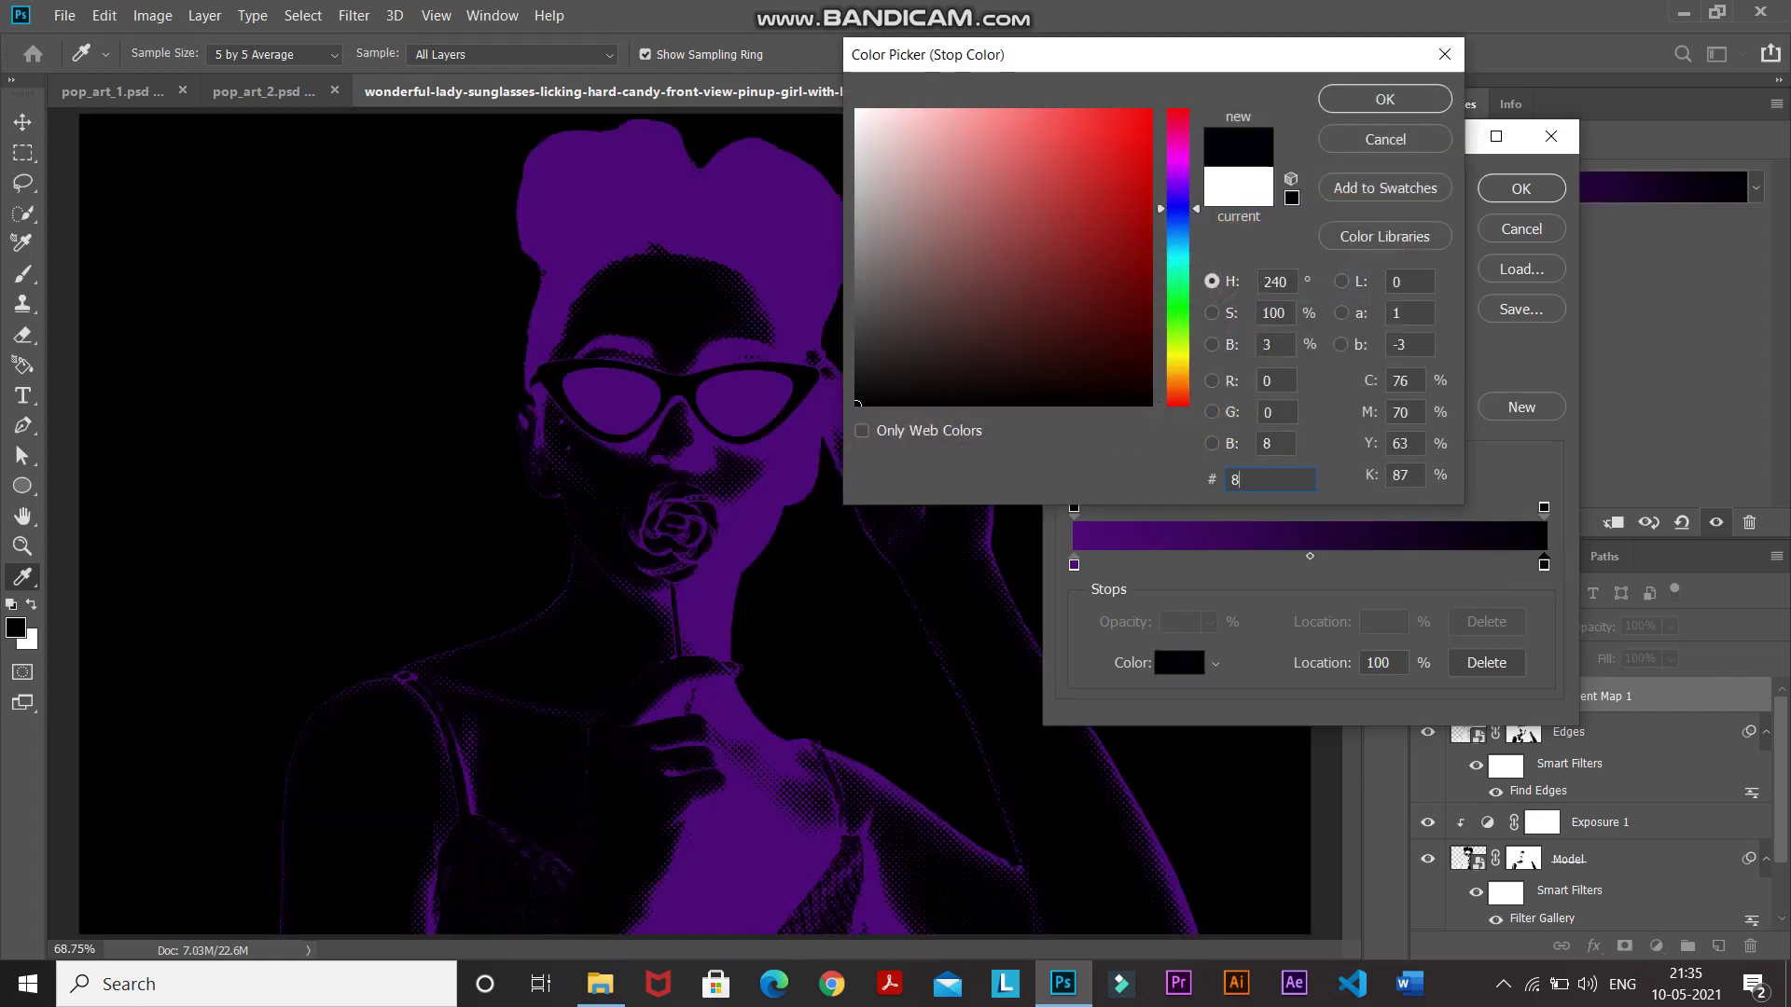
type("f9d2")
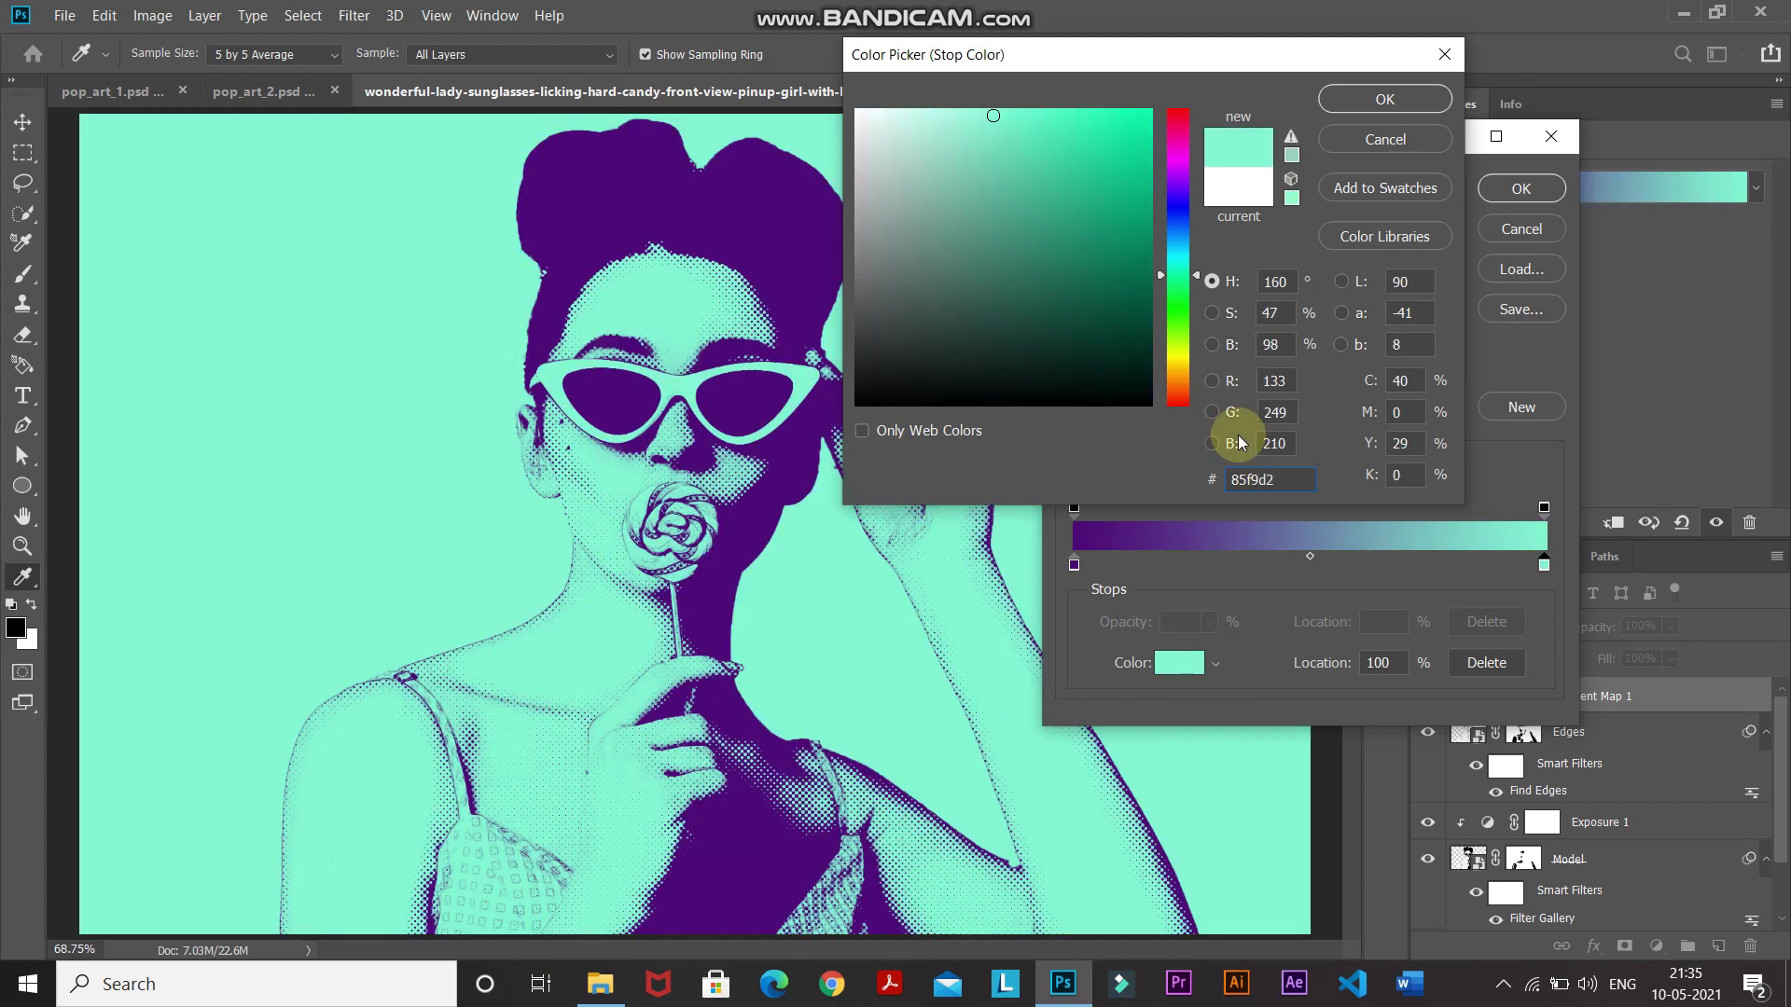
key("Return")
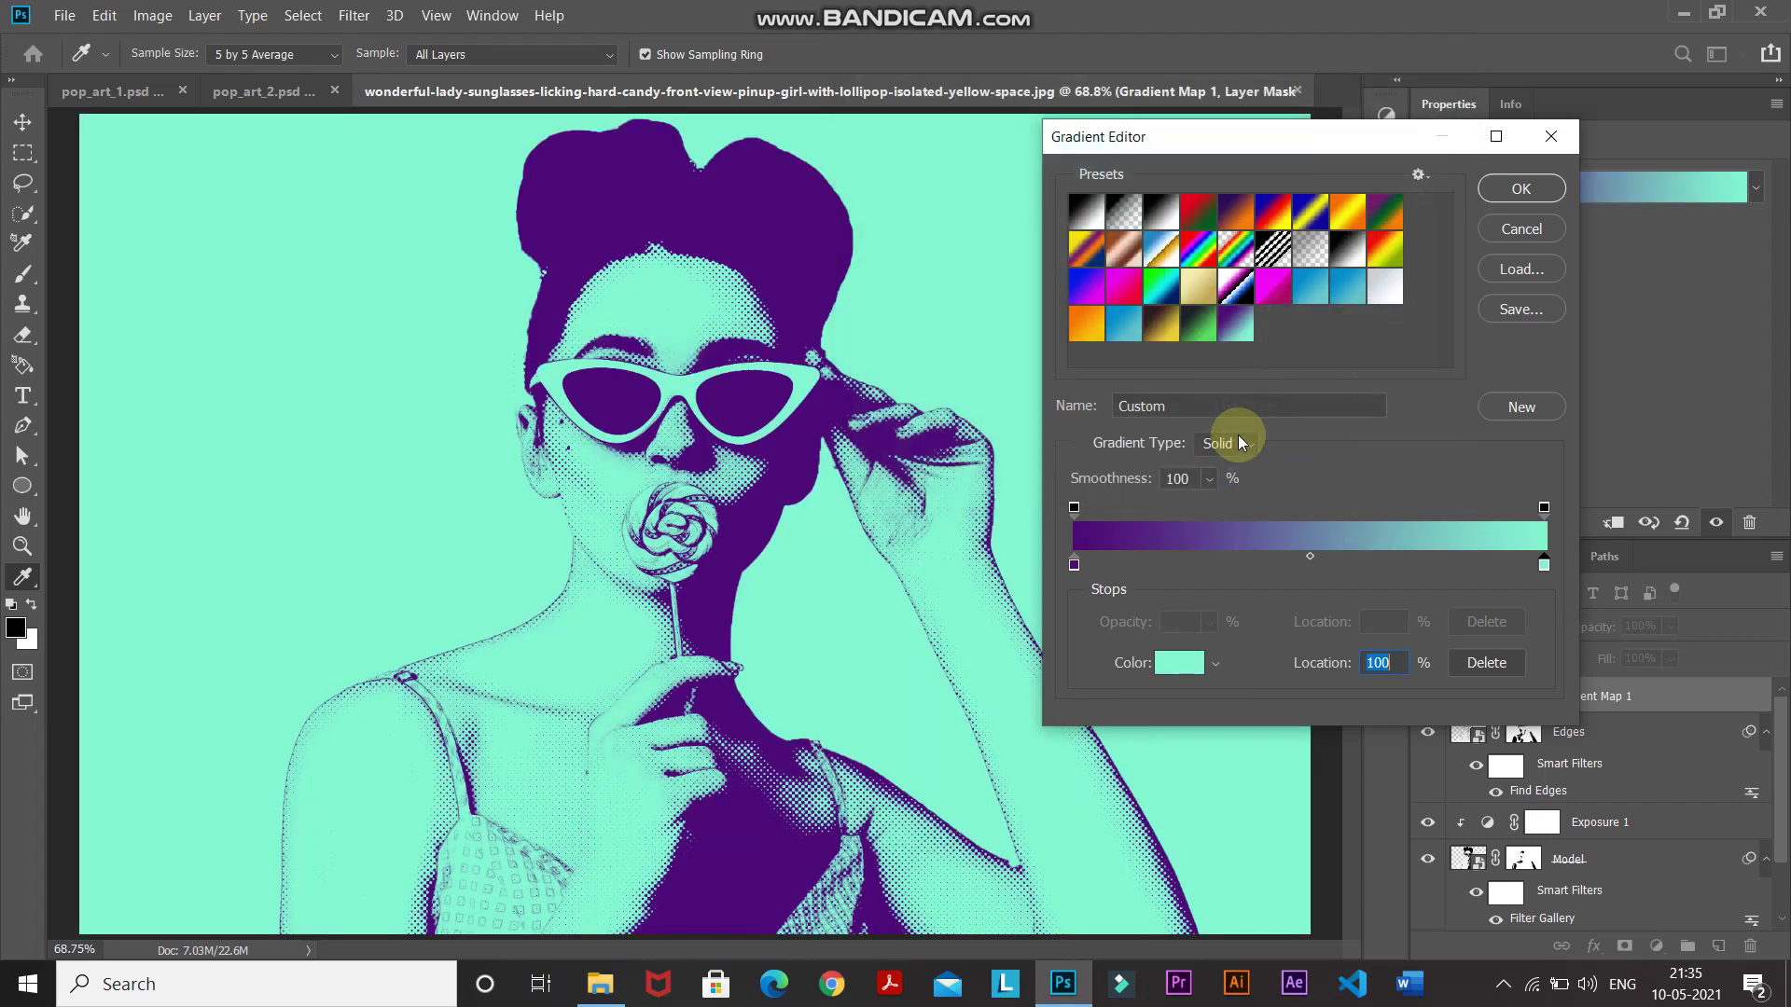
left_click(1513, 190)
key("b")
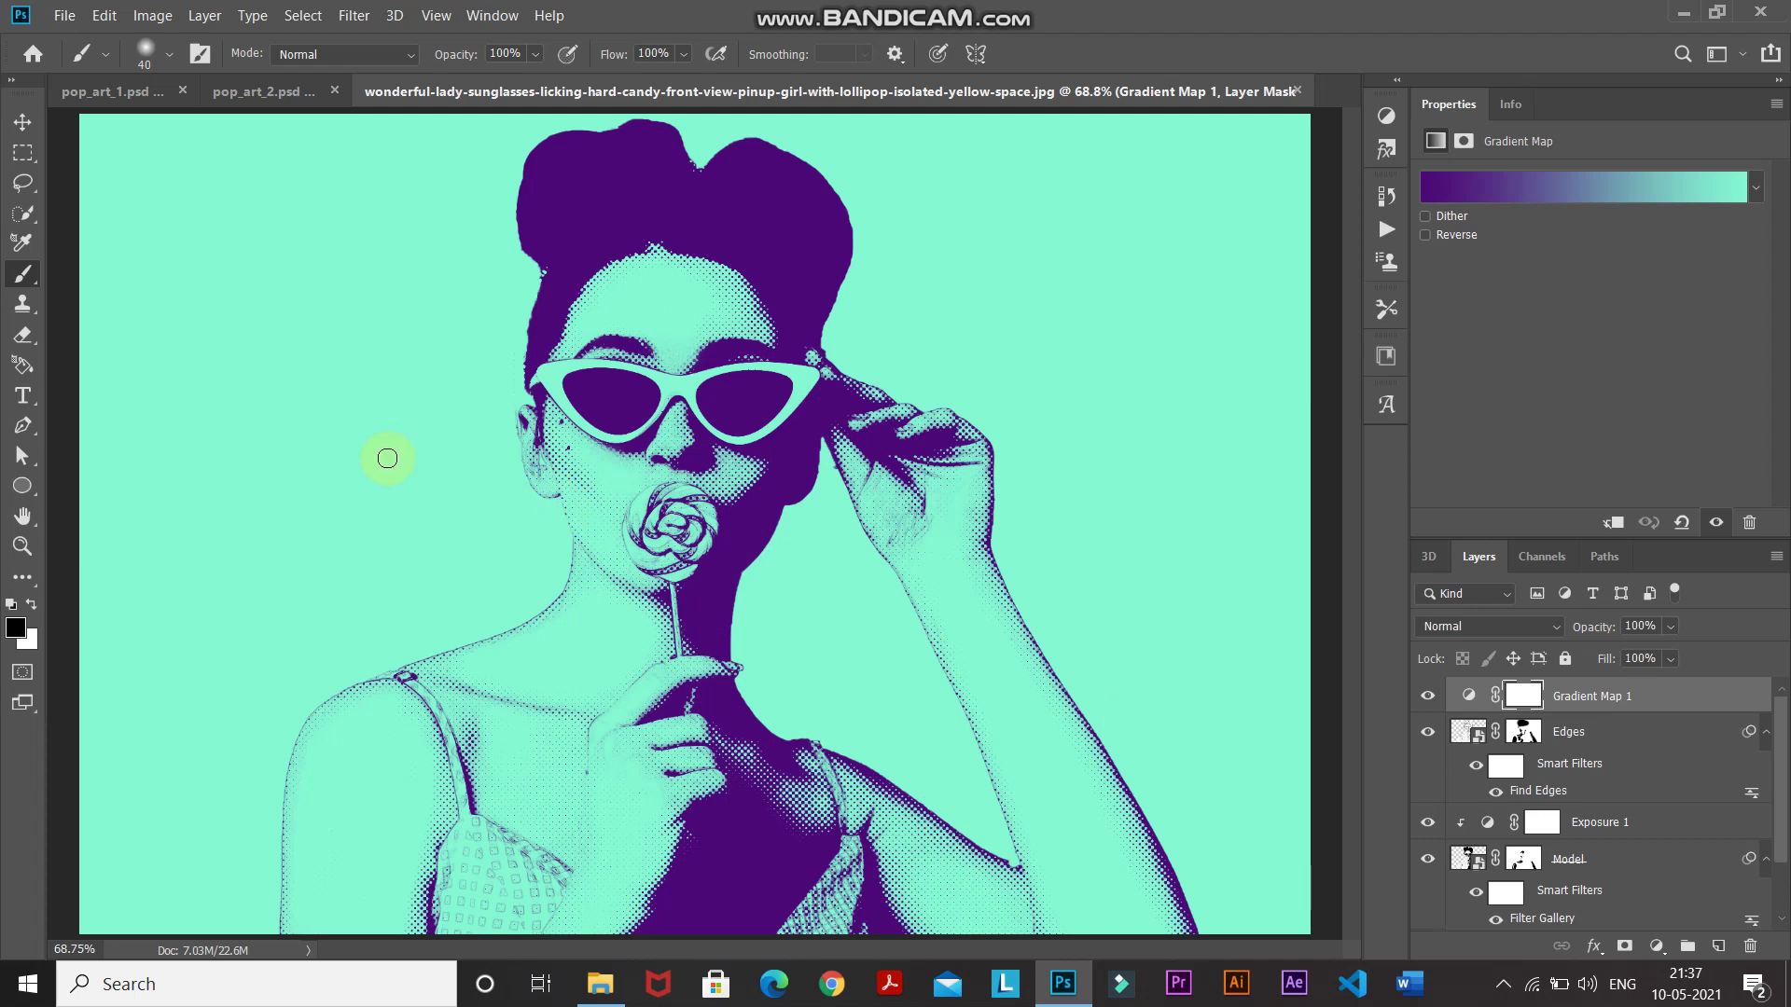
Step: Switch to pop_art_1.psd and check the hex codes of both colour stops in its Gradient Map 1
left_click(110, 91)
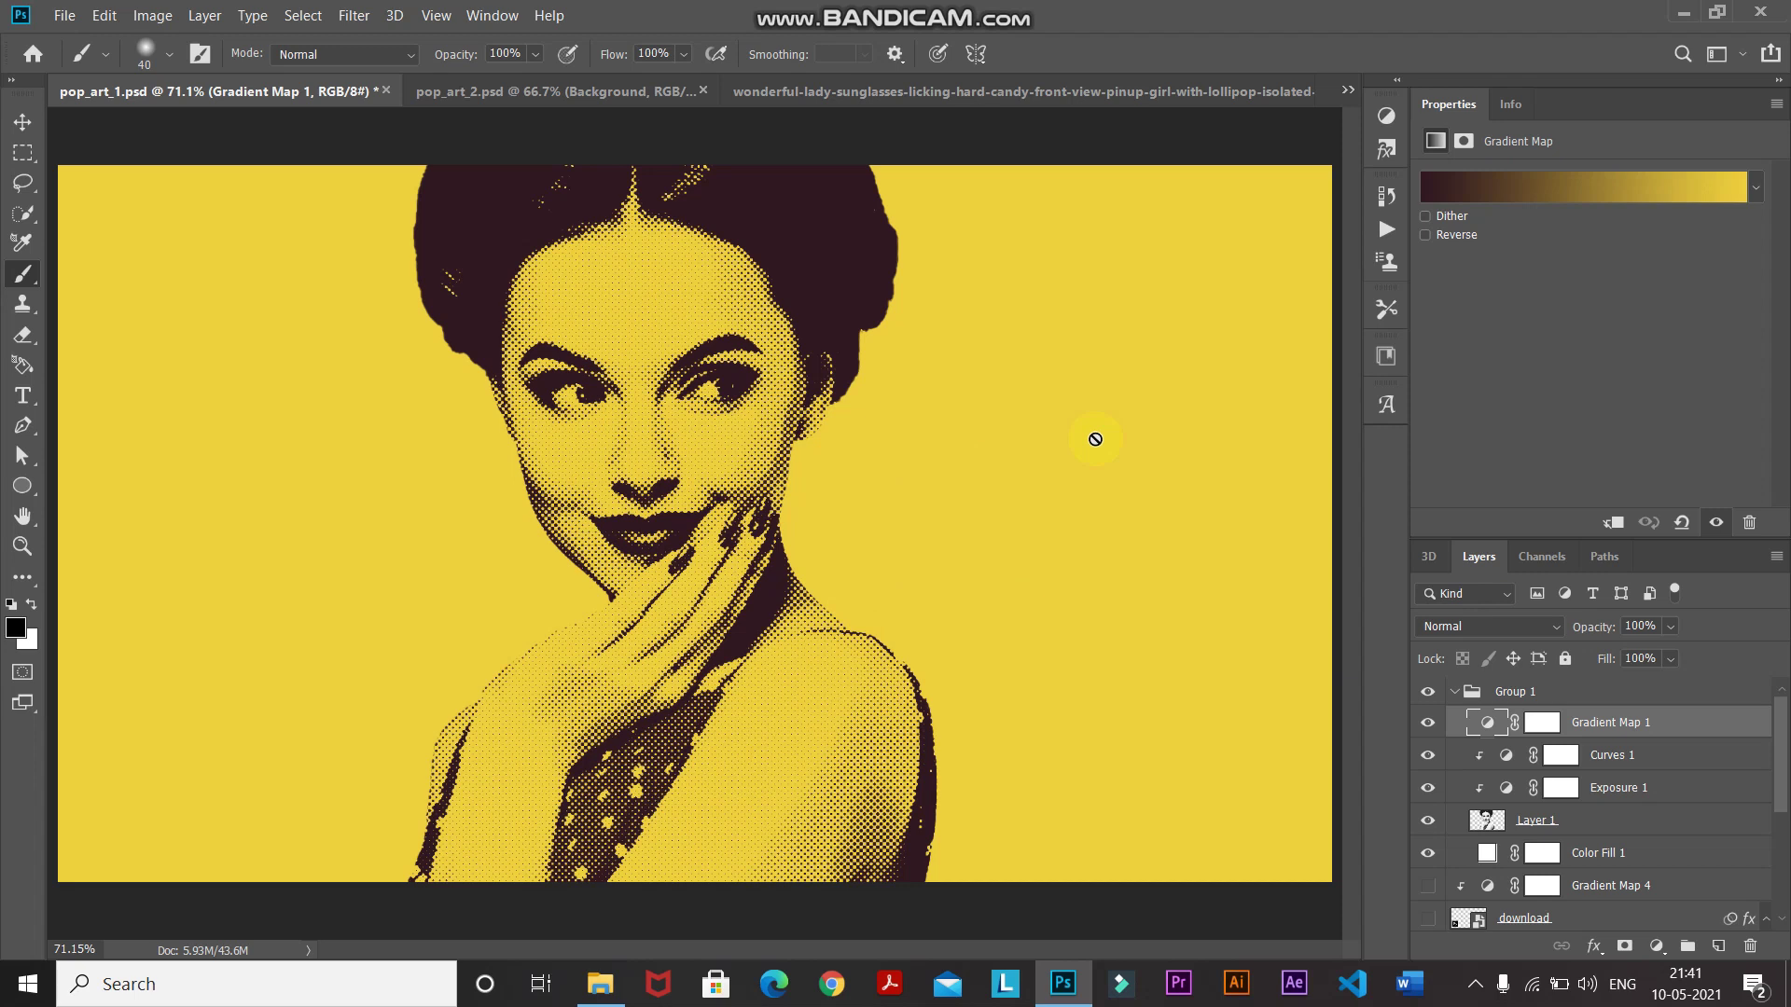
left_click(1589, 192)
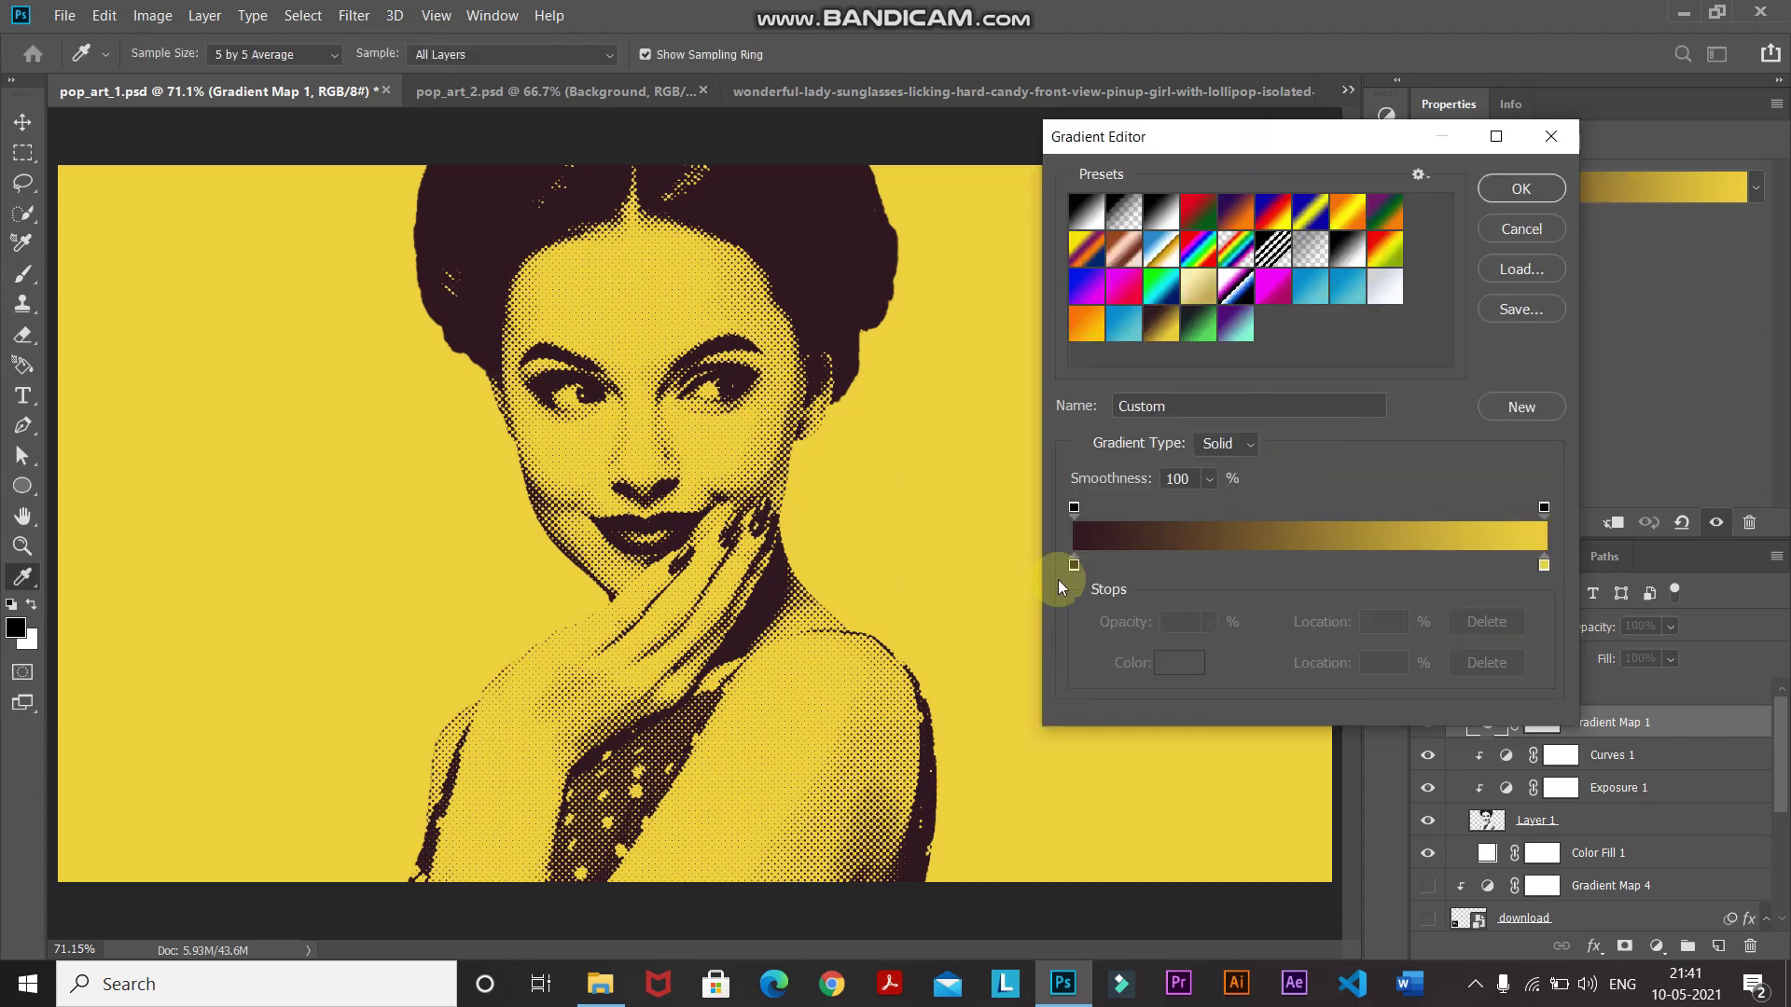
double_click(1073, 566)
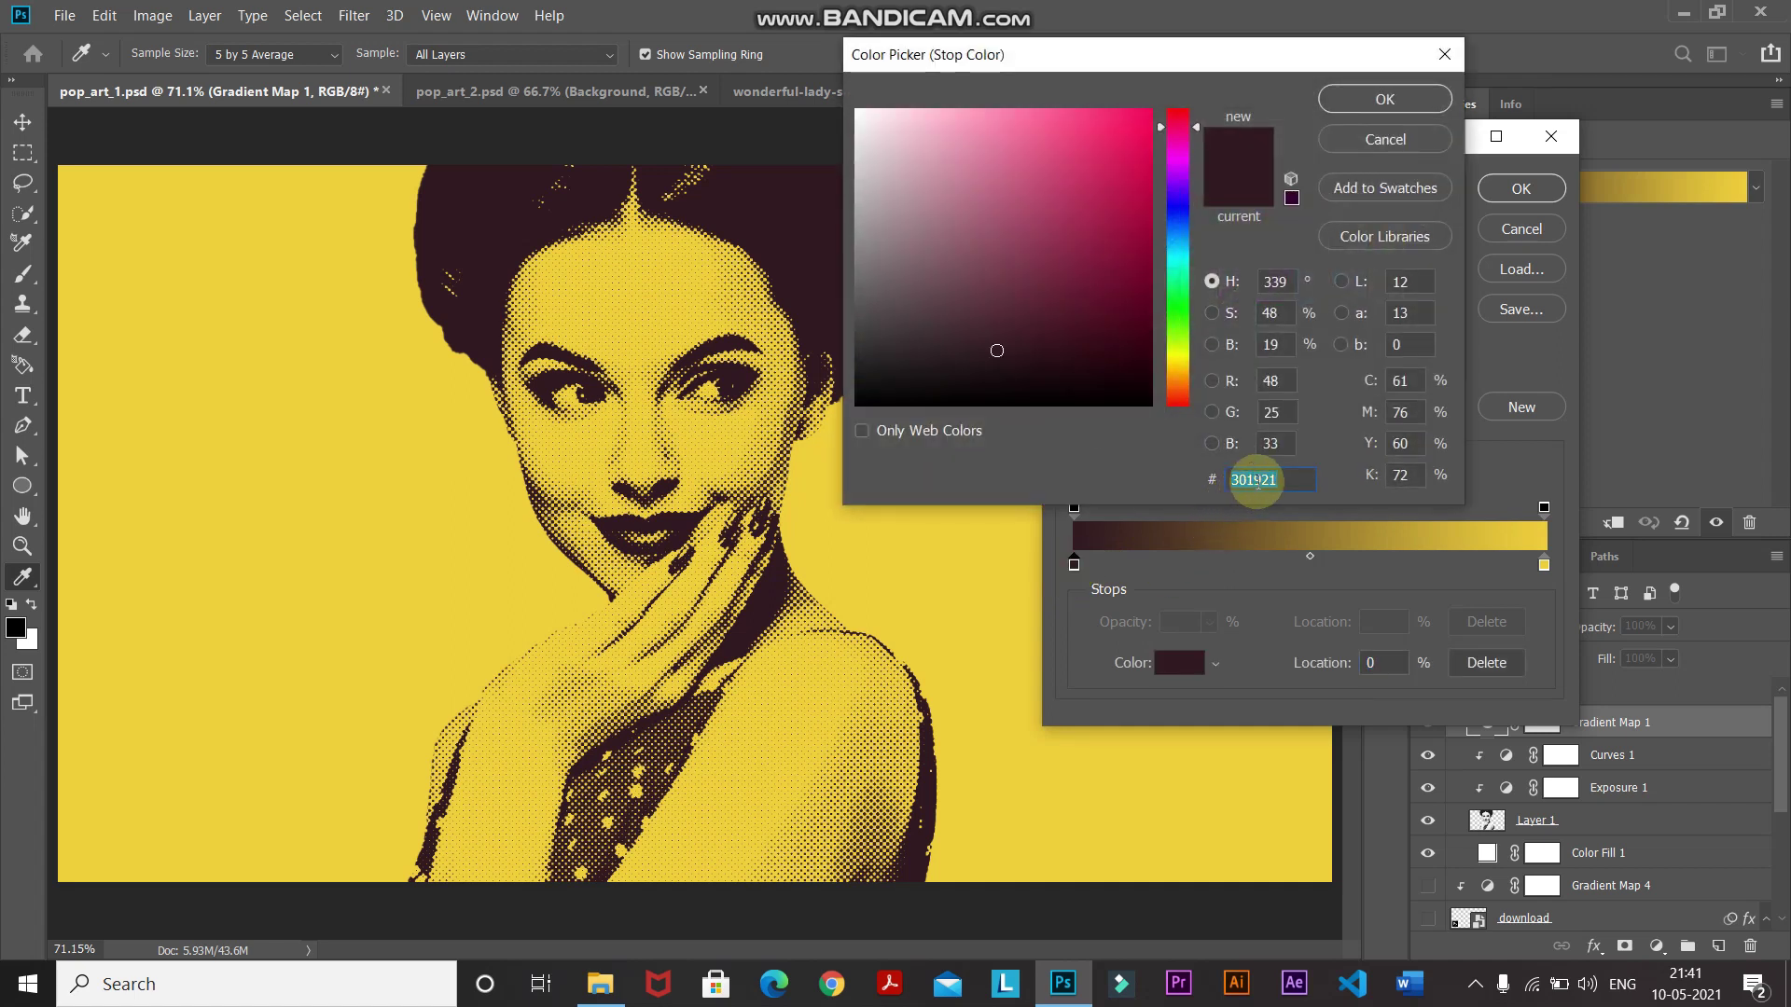
left_click(1355, 99)
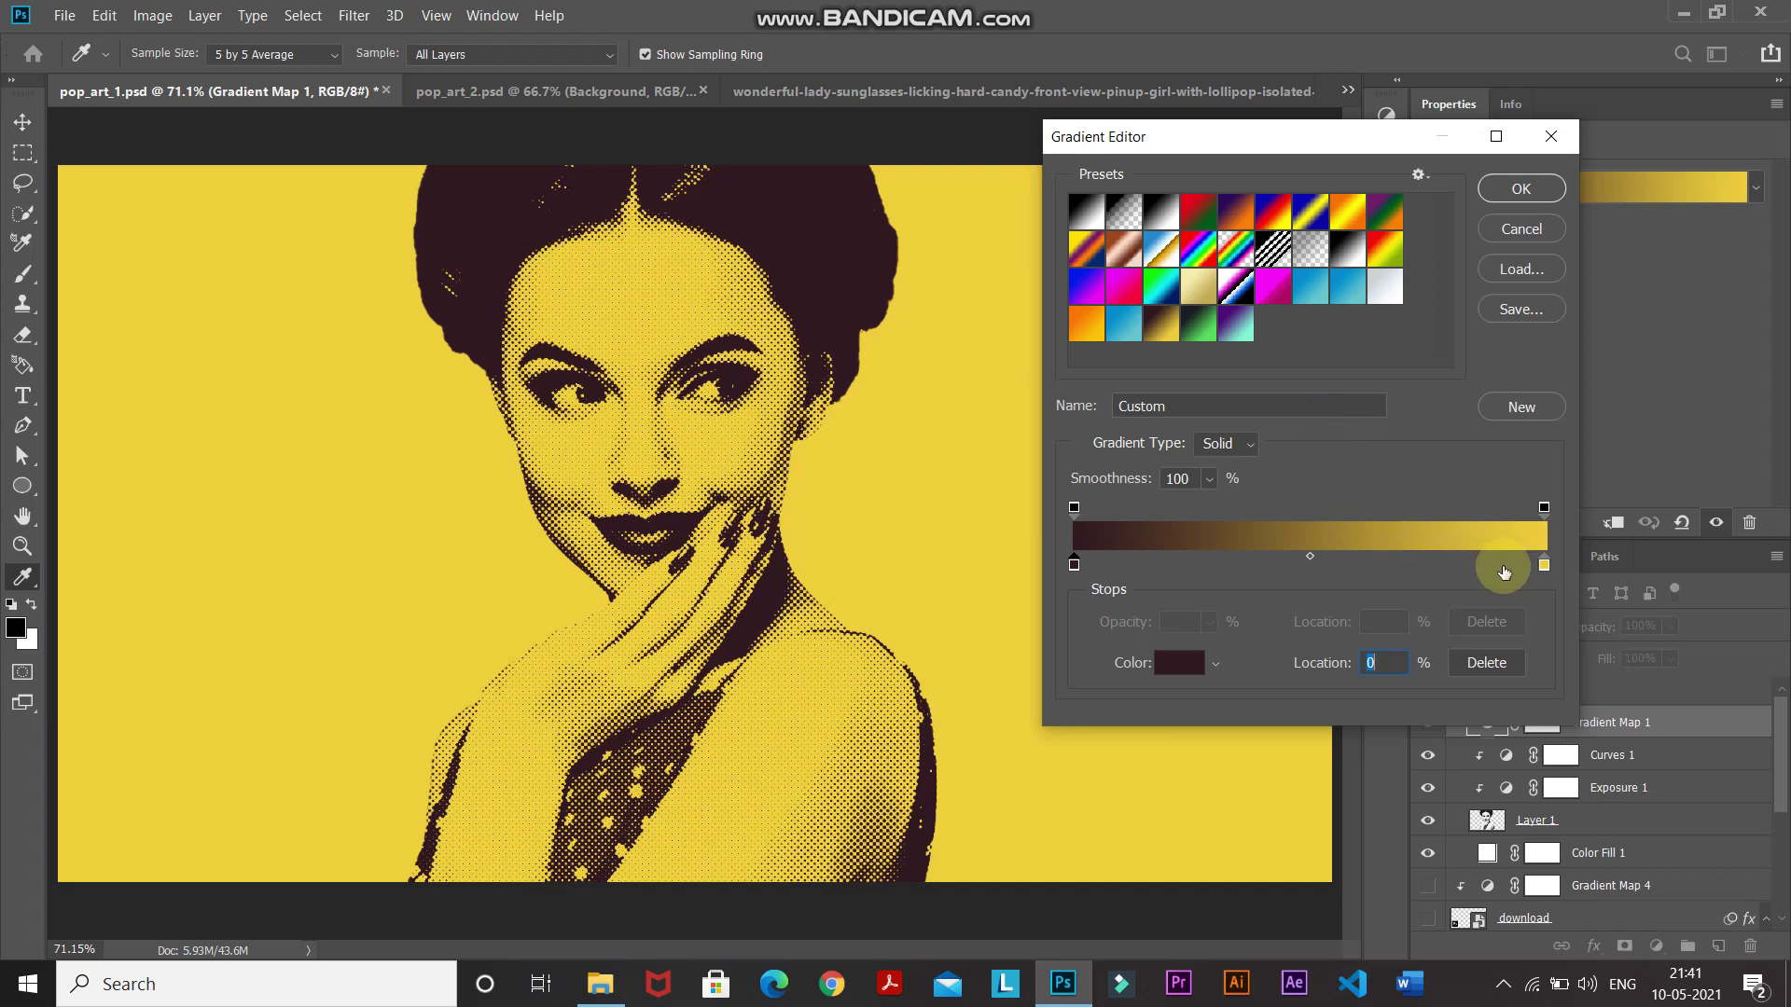
double_click(1544, 565)
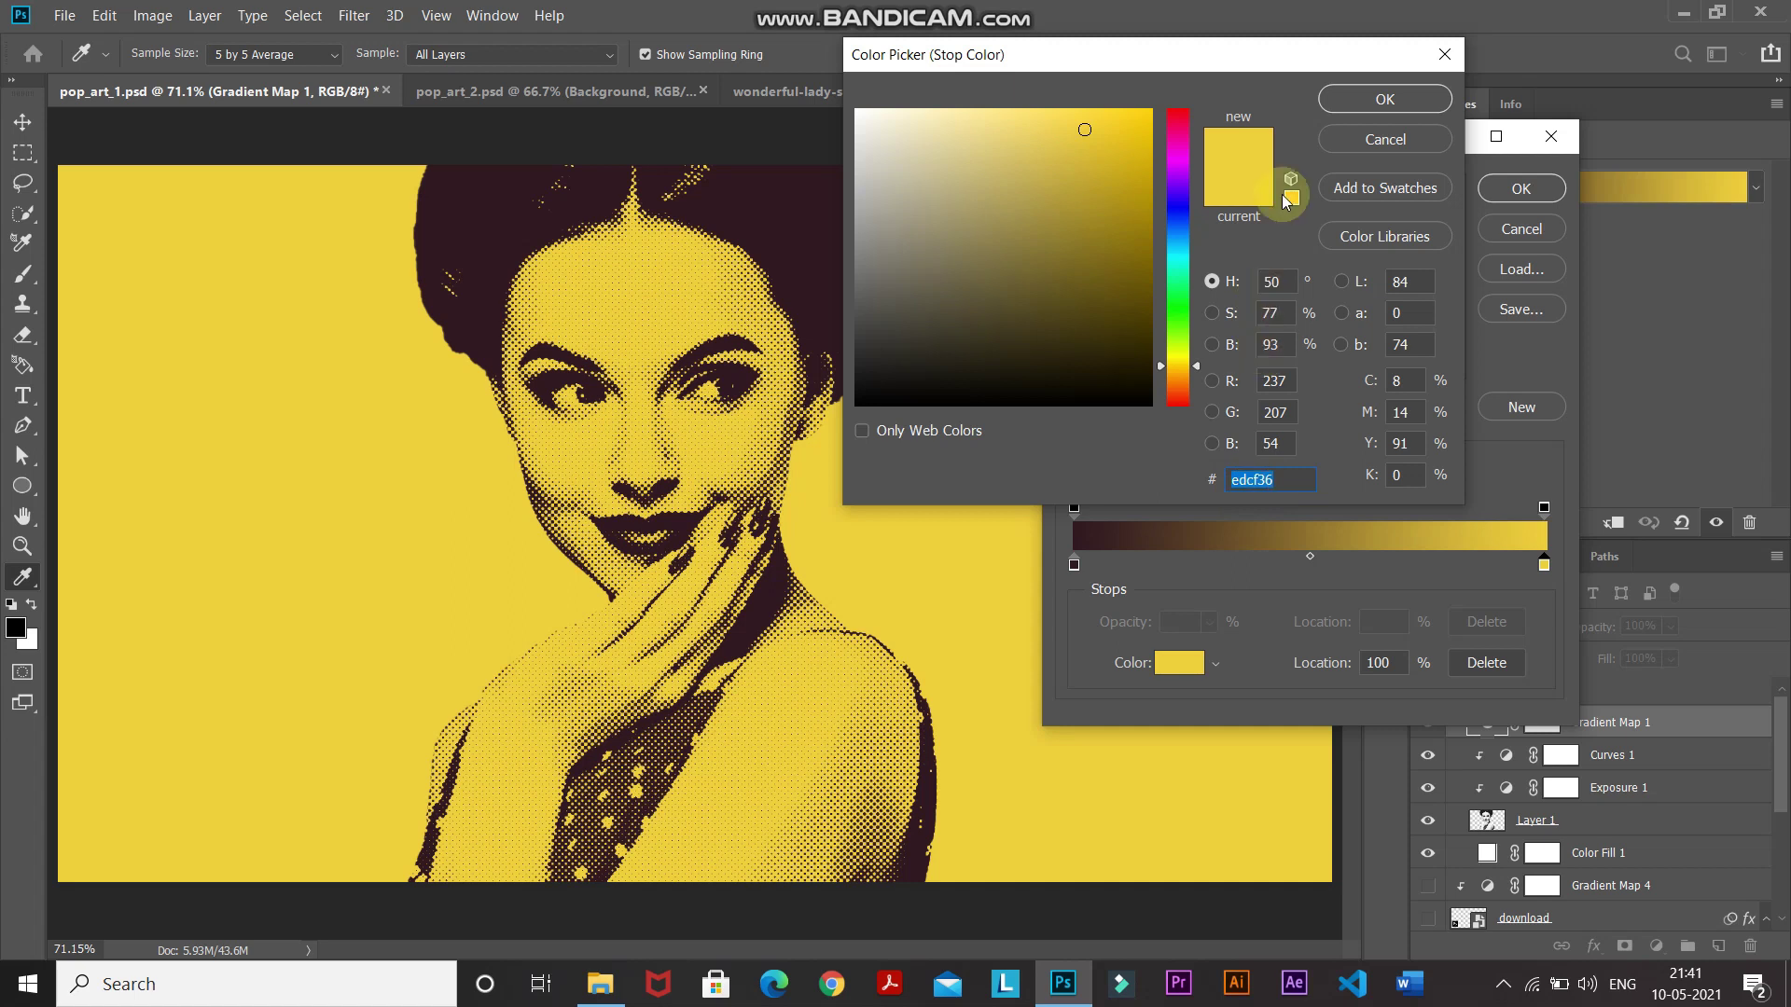
left_click(1357, 99)
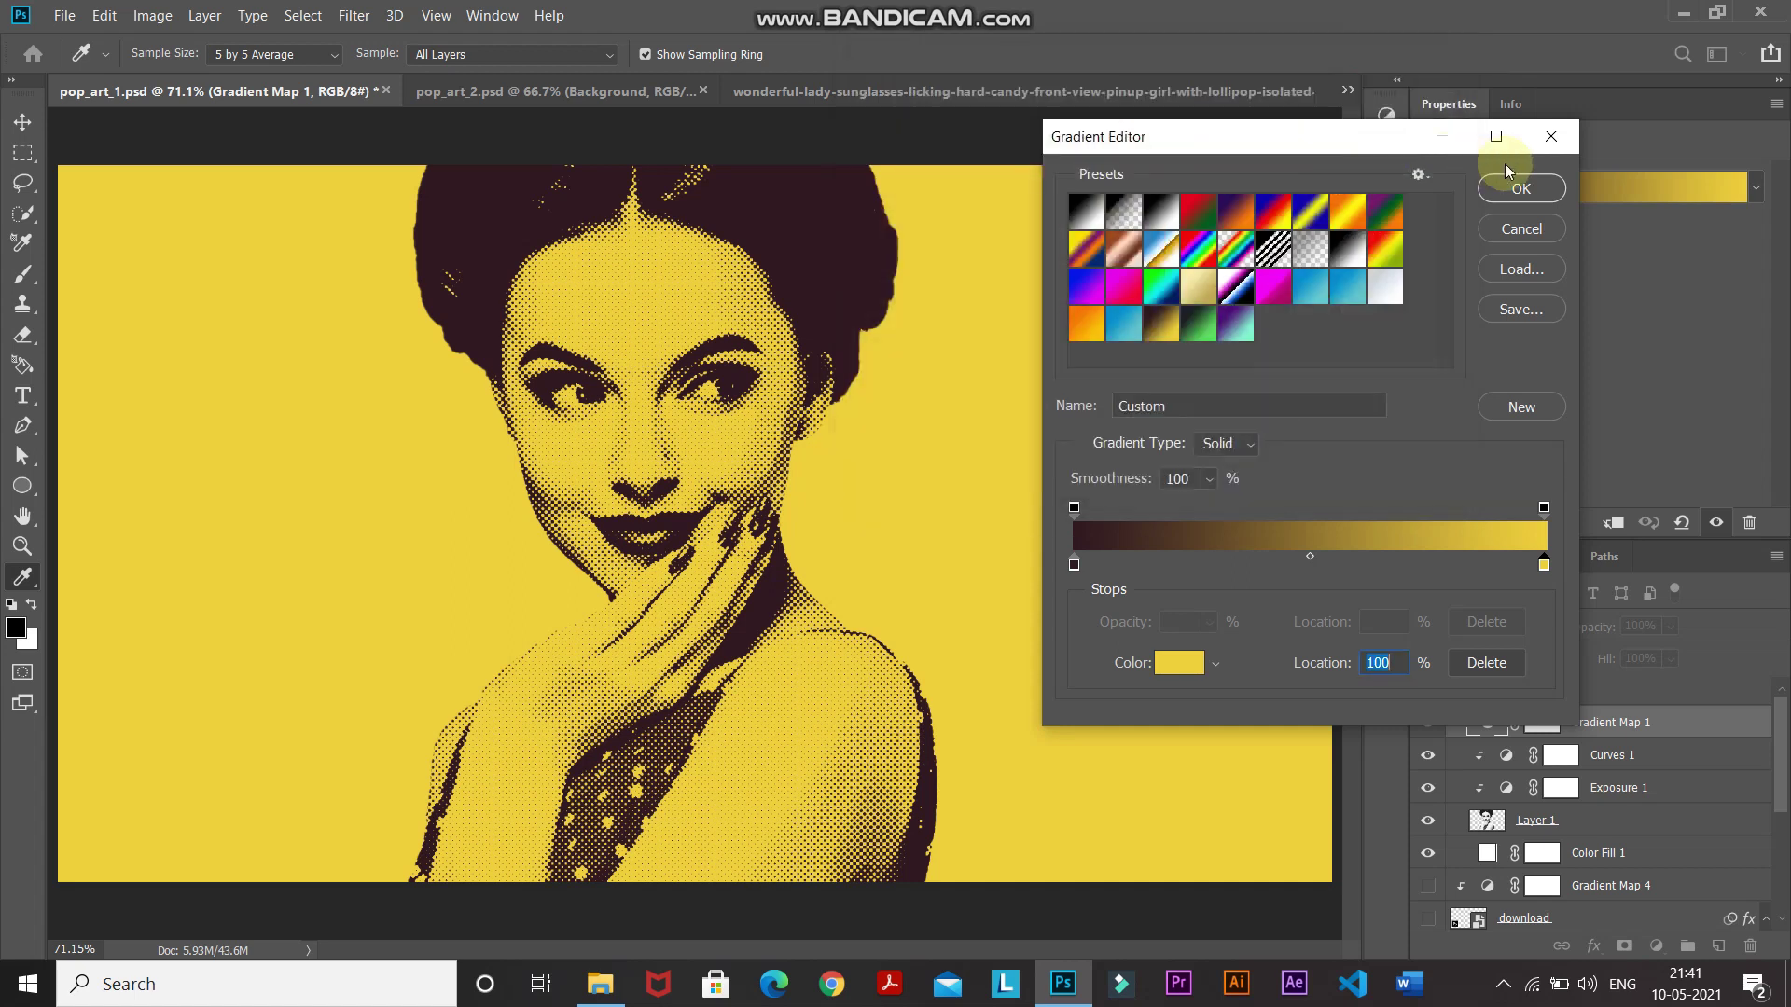
left_click(1517, 189)
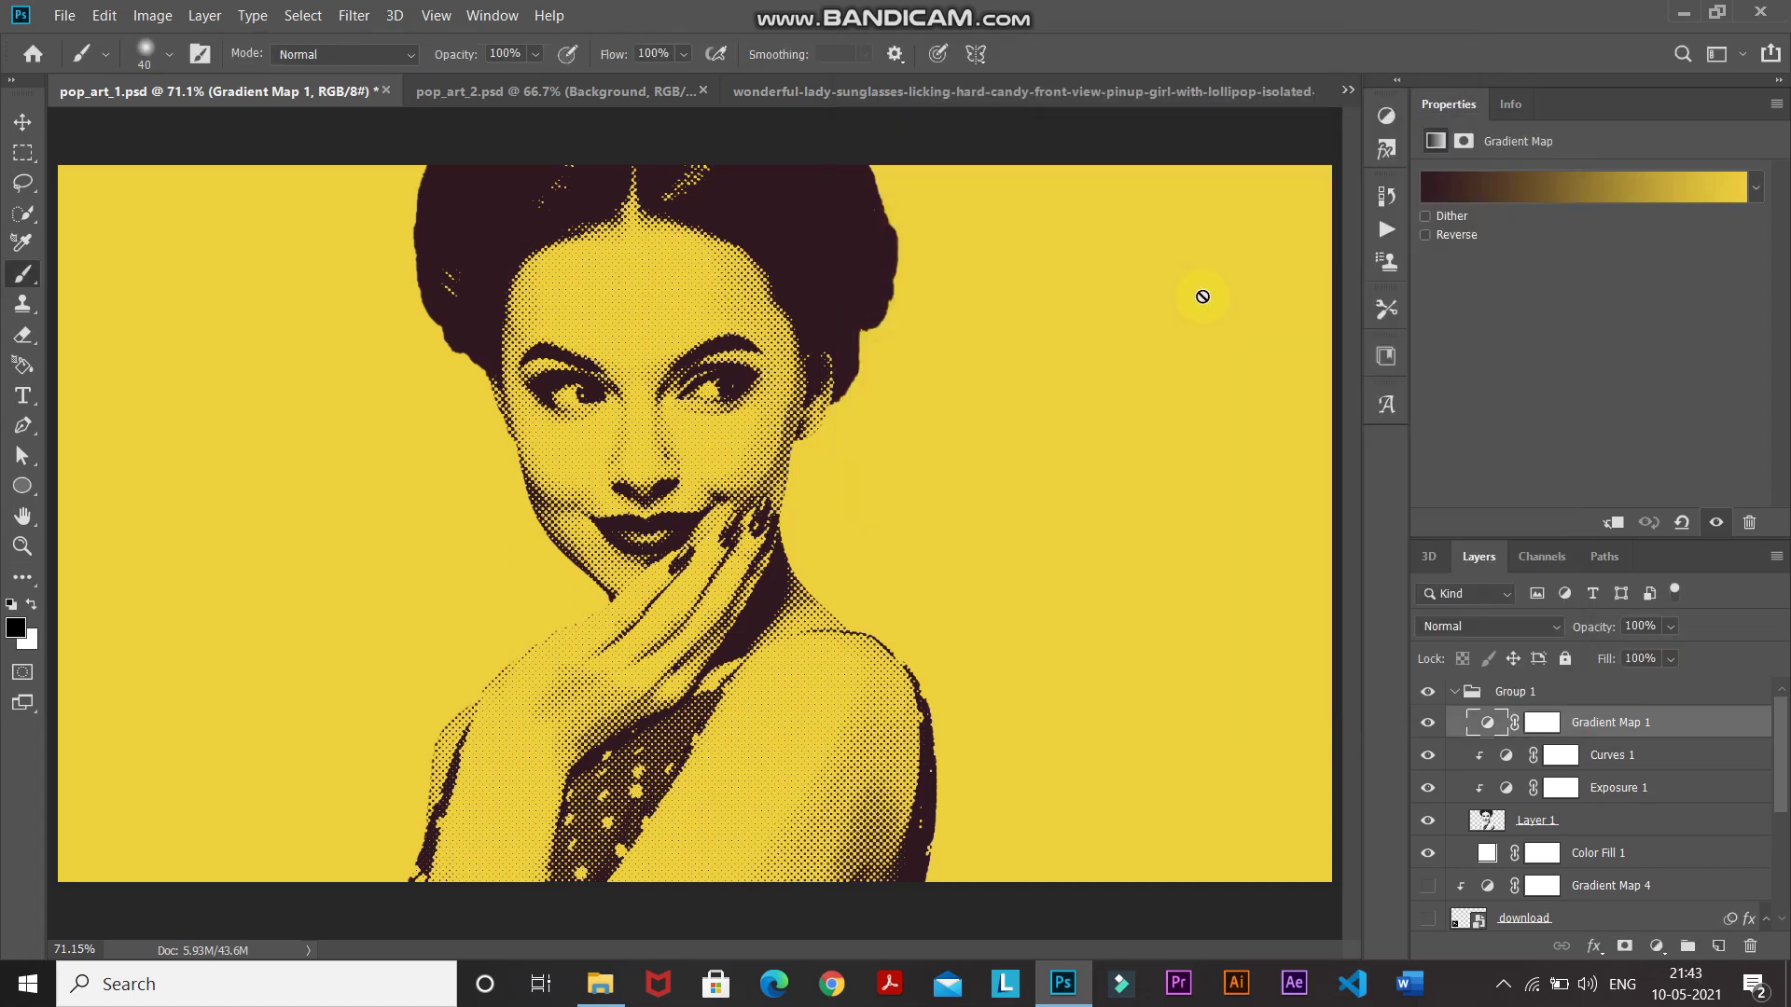